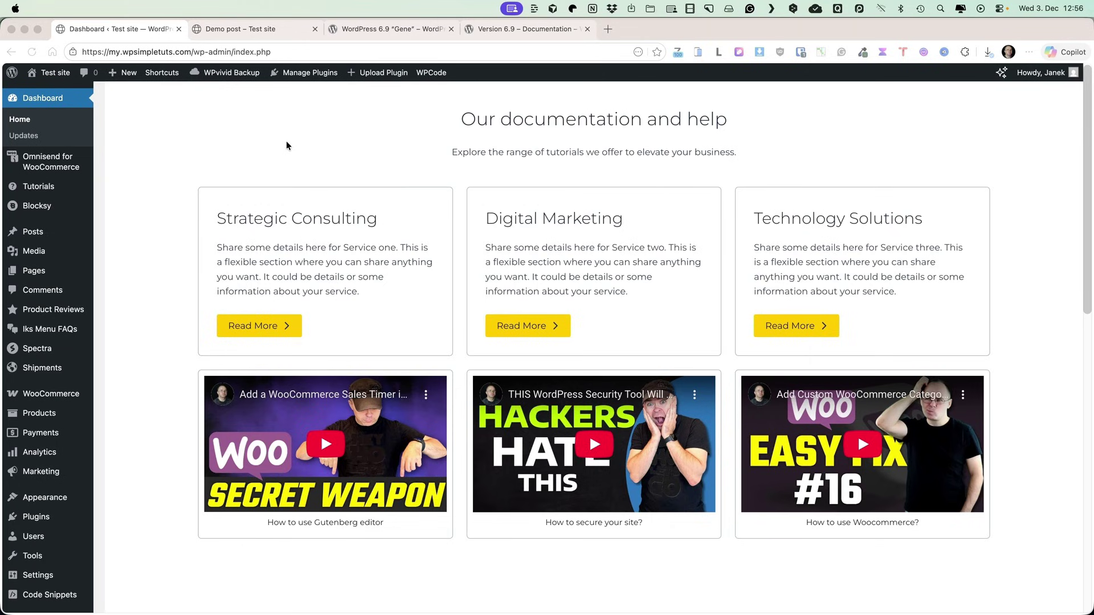
Step: Go to the Permalink Settings page by searching 'setting' in the command palette
key("super+k")
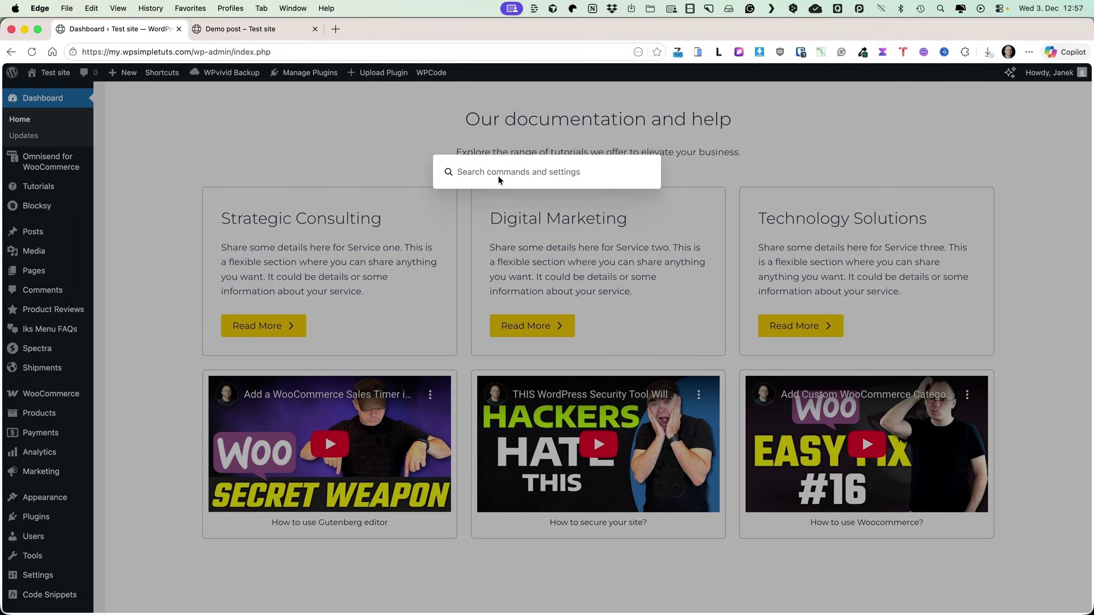
type("setting")
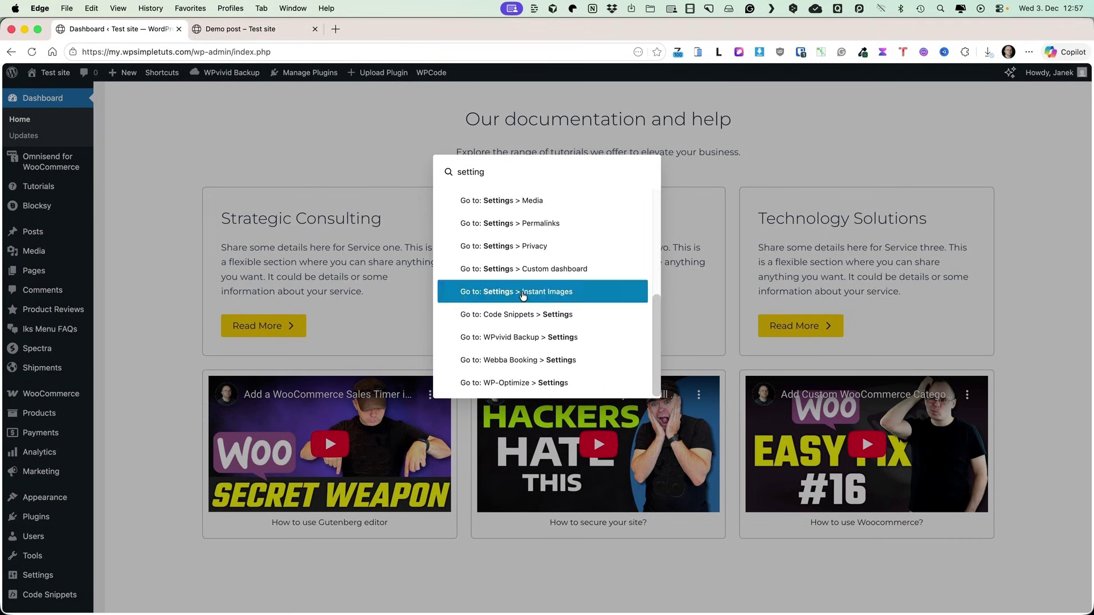
left_click(520, 223)
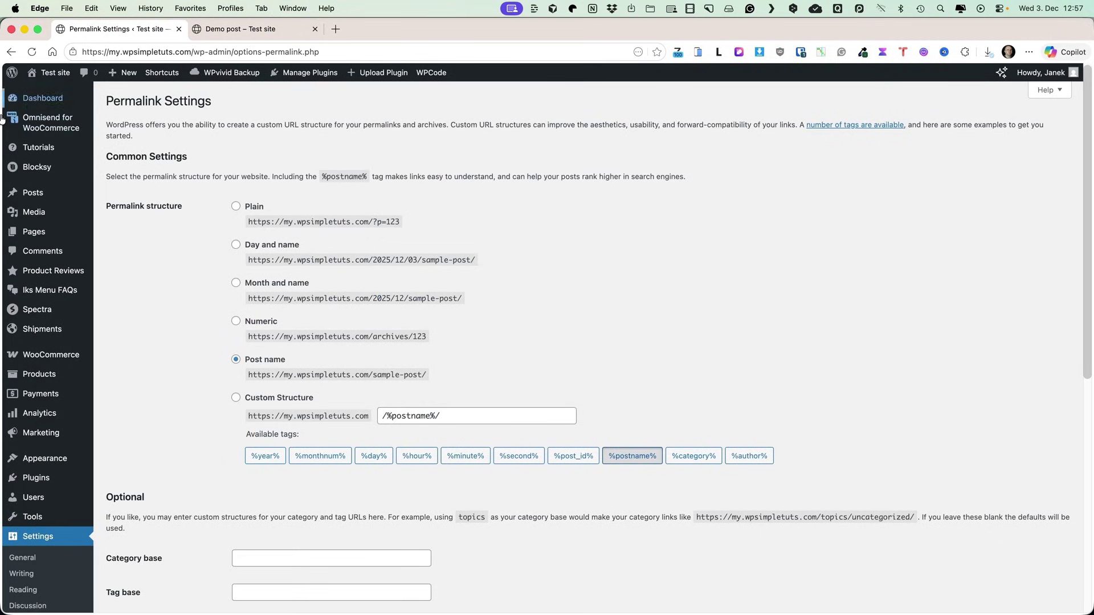
Step: Open Demo post for editing from the All Posts list
mouse_move(38, 195)
left_click(122, 199)
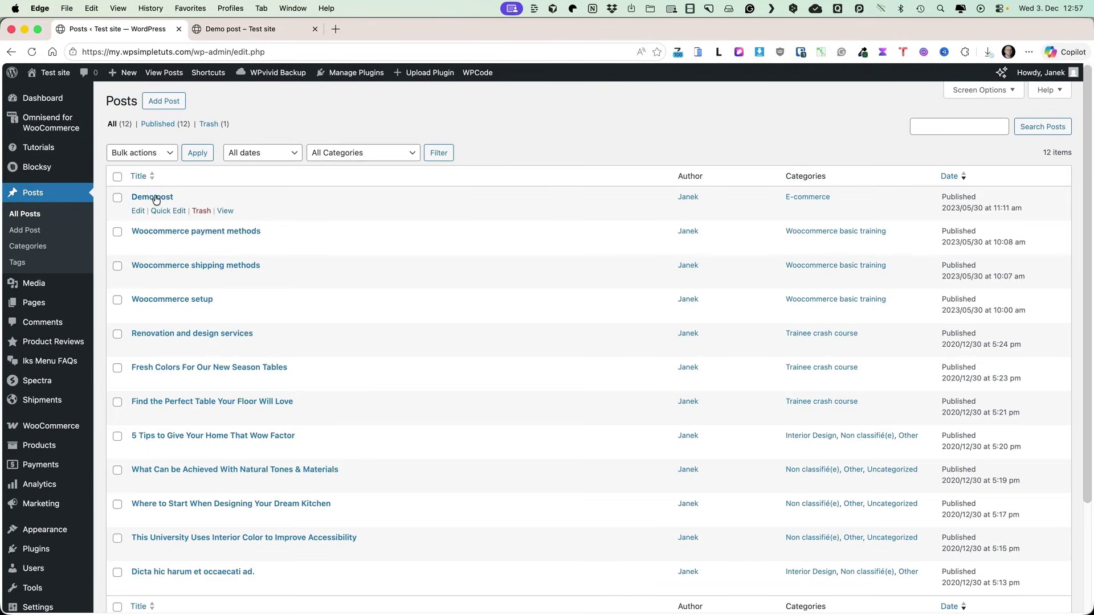
left_click(154, 197)
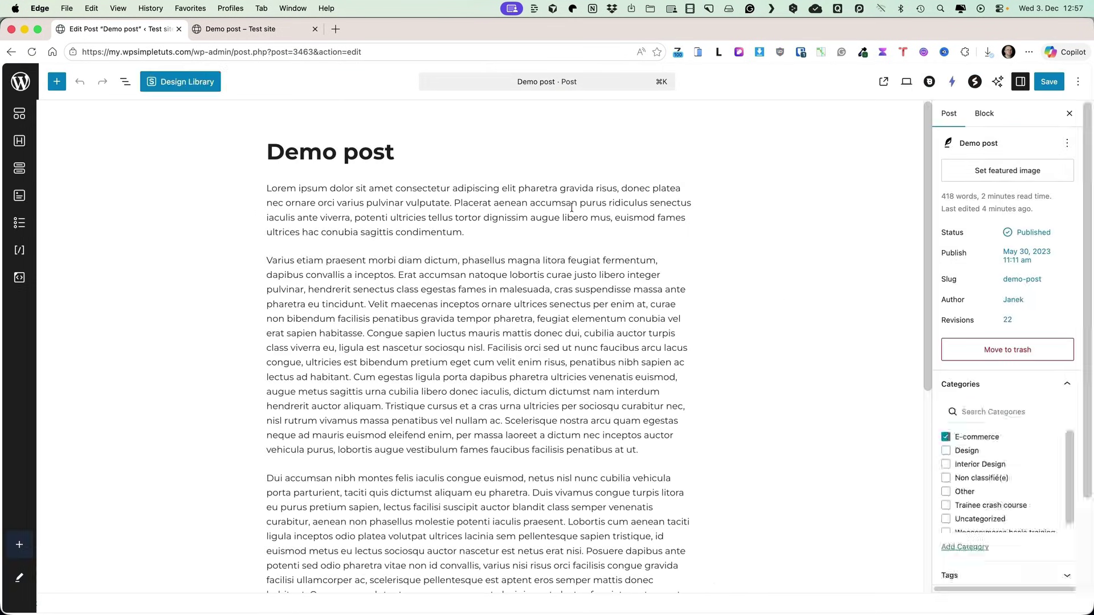
Step: Reopen the command palette and search for 'add' commands
left_click(535, 80)
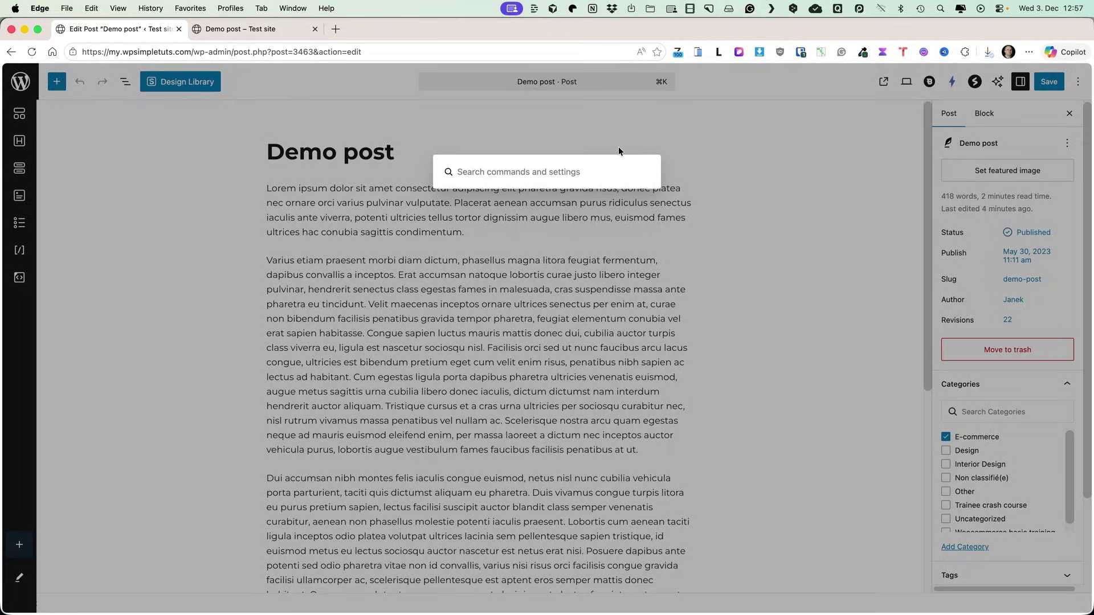
left_click(743, 165)
key("super+k")
type("add")
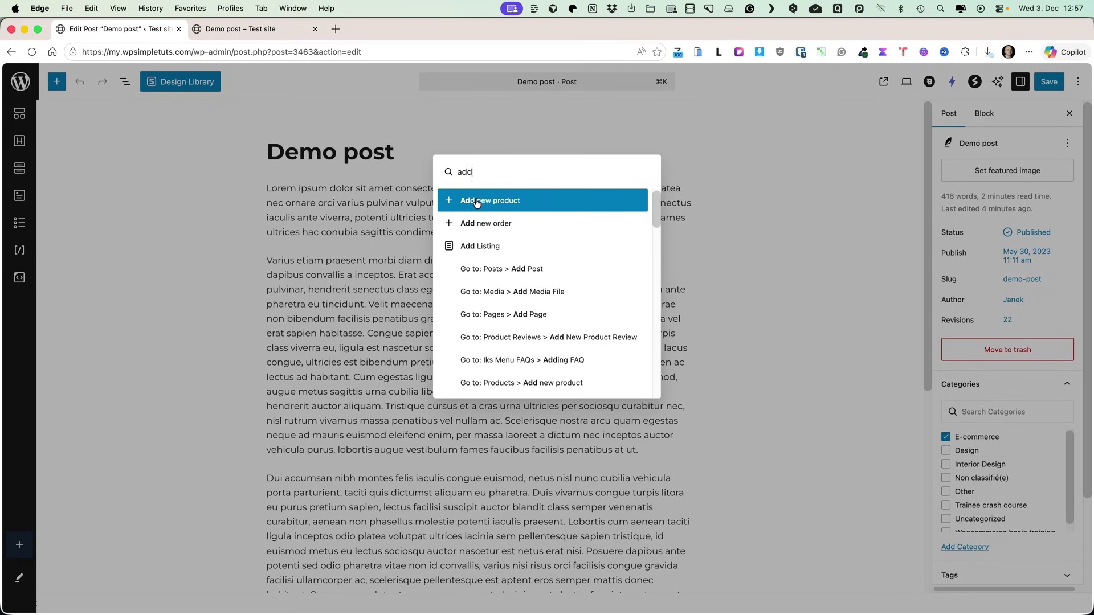
left_click(354, 196)
left_click(483, 231)
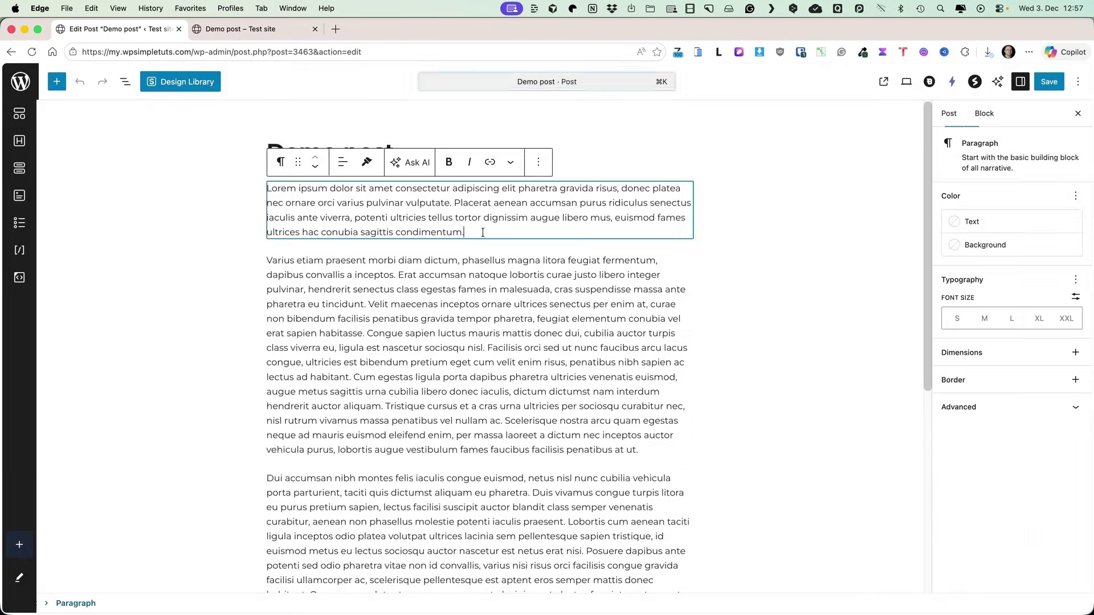
key("super+k")
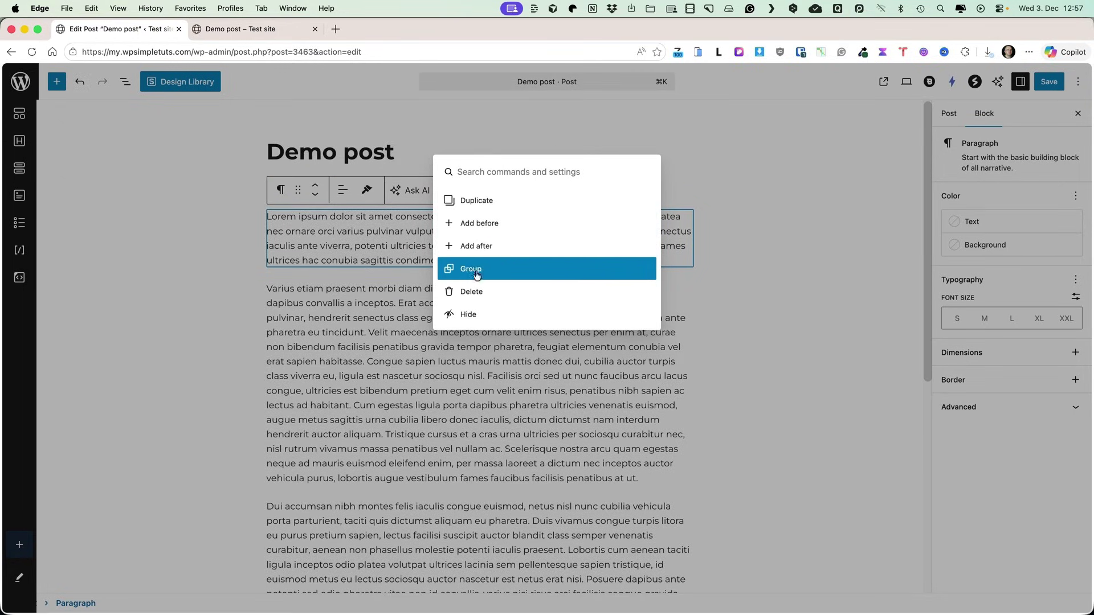
left_click(402, 231)
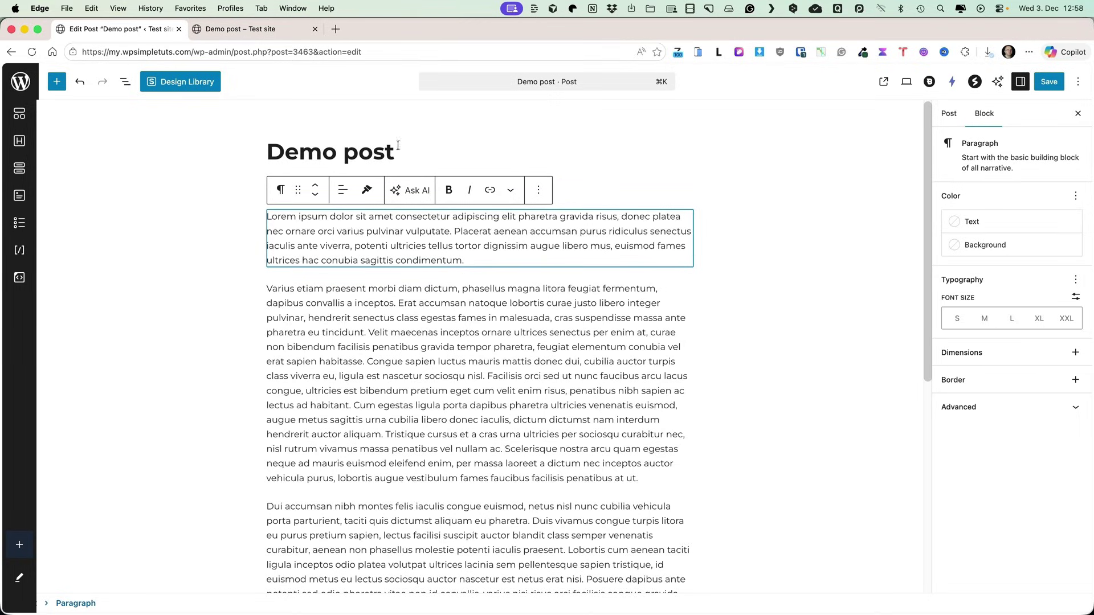
Step: Save Demo post, visit the Posts and Plugins screens, and reopen the post
key("super+s")
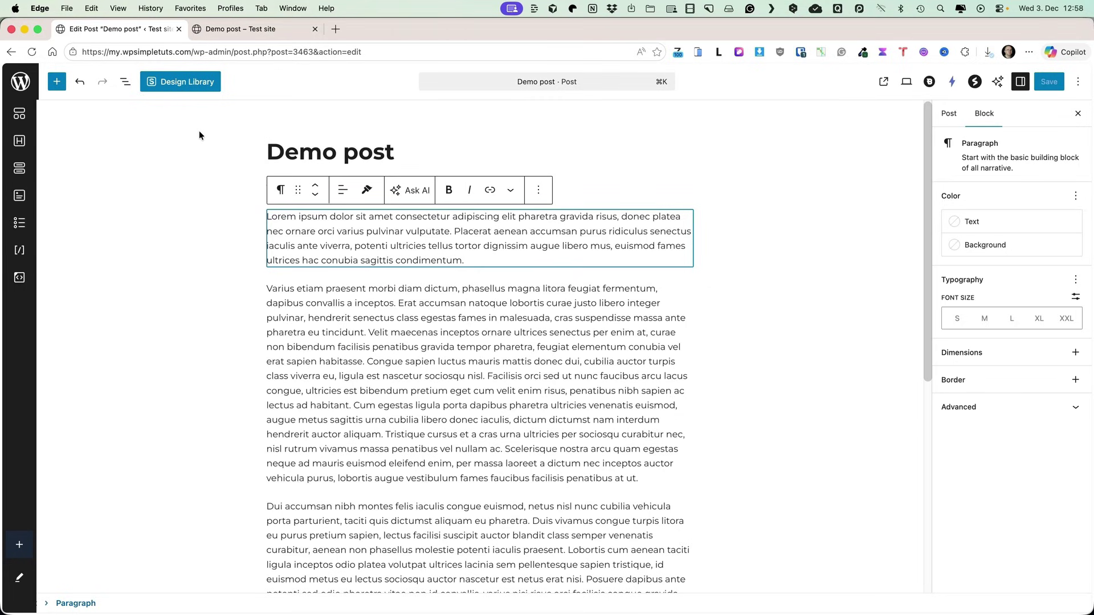
left_click(20, 81)
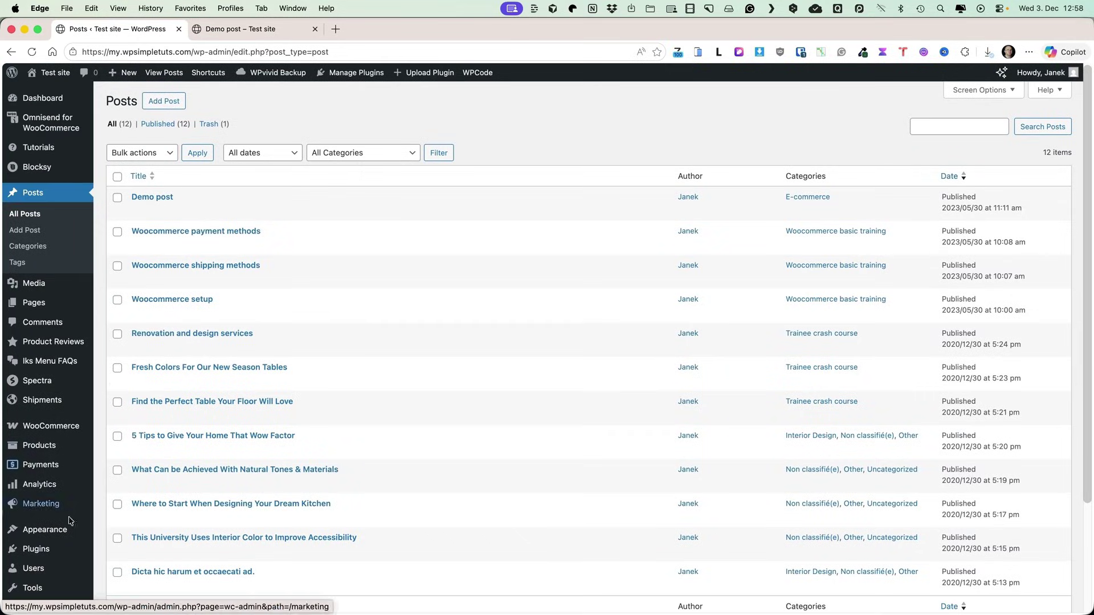
left_click(66, 548)
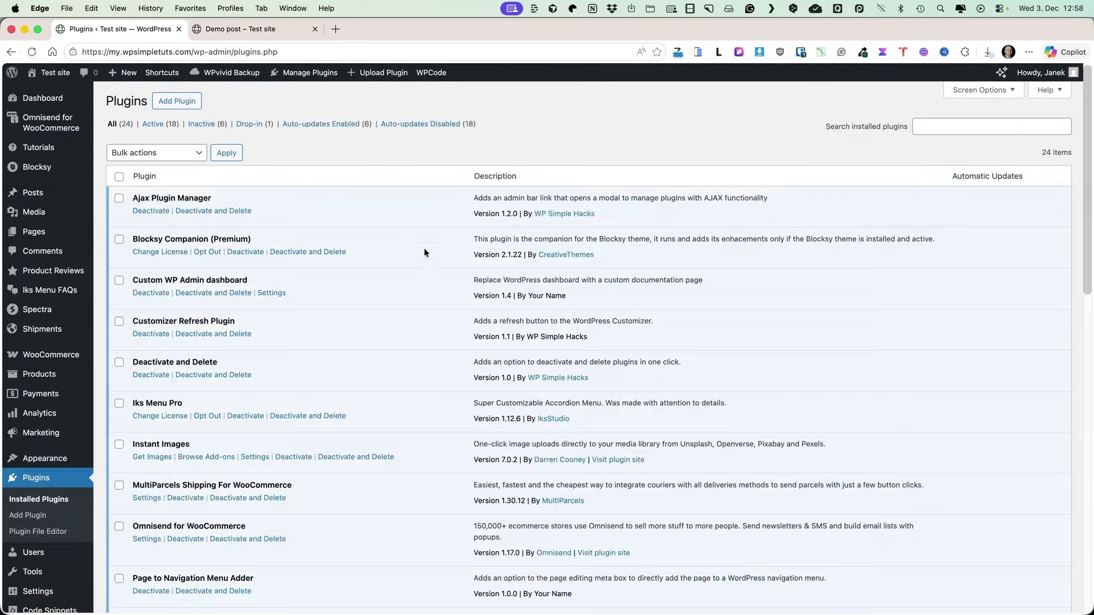
left_click(170, 193)
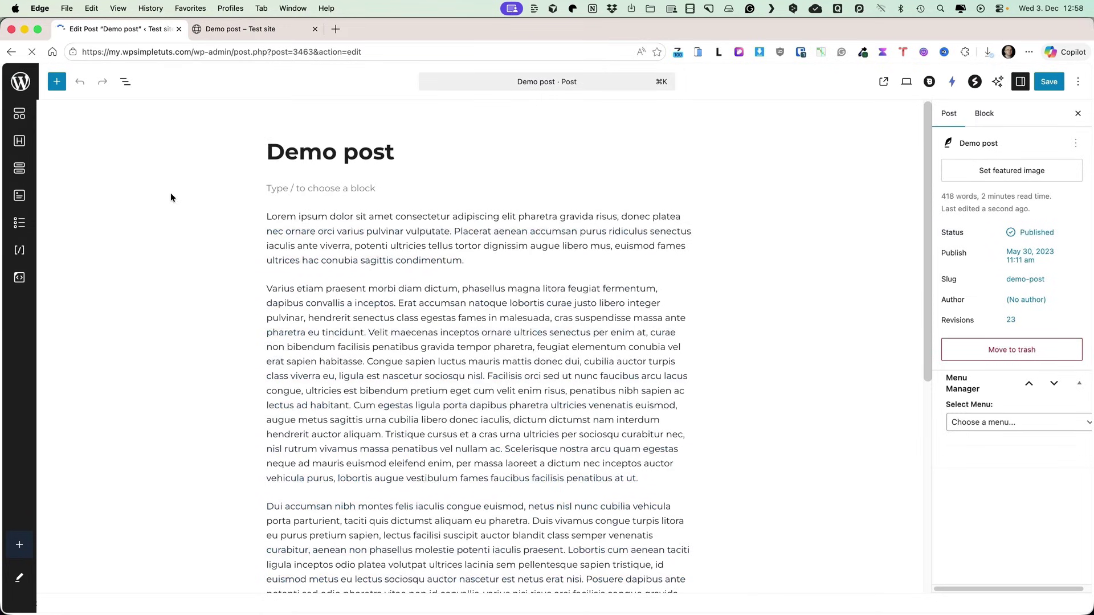
Step: Open the site Customizer through a command palette search for 'cusom', then close it
key("super+k")
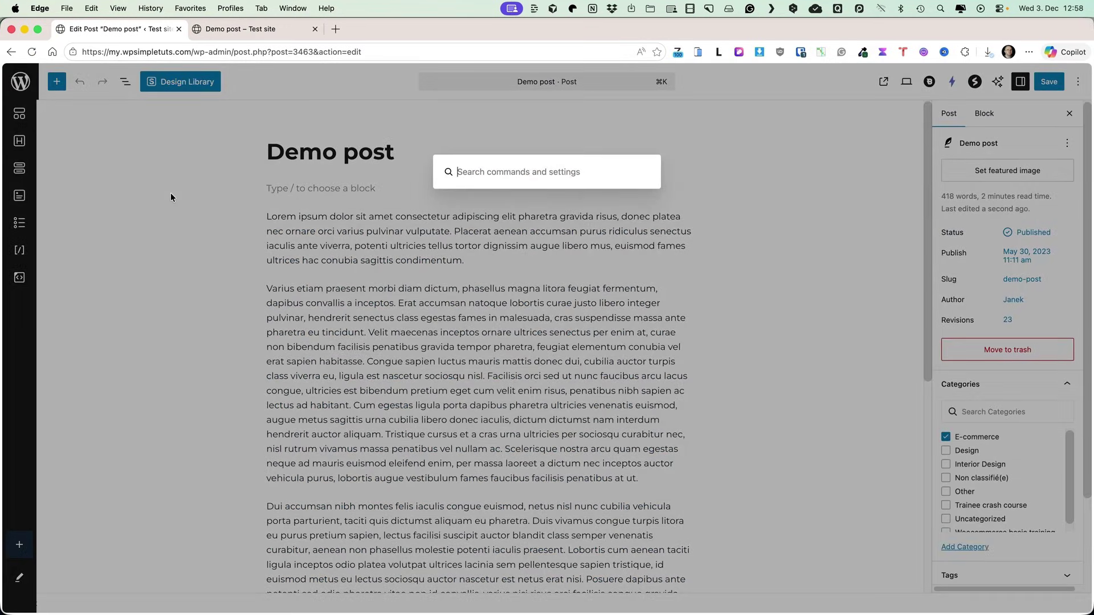
type("plgu")
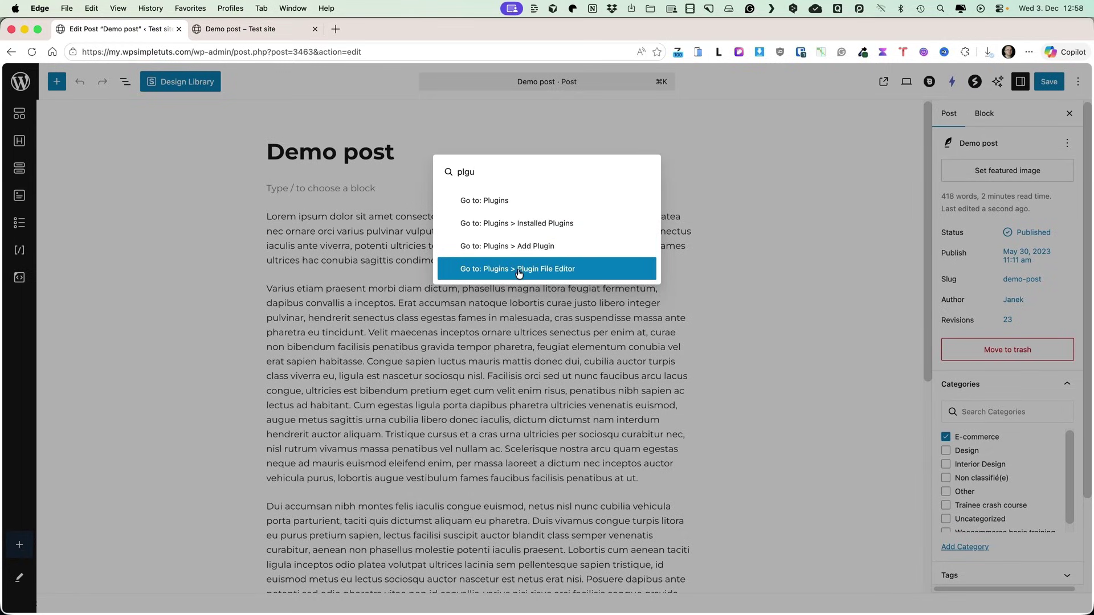
key("super+m")
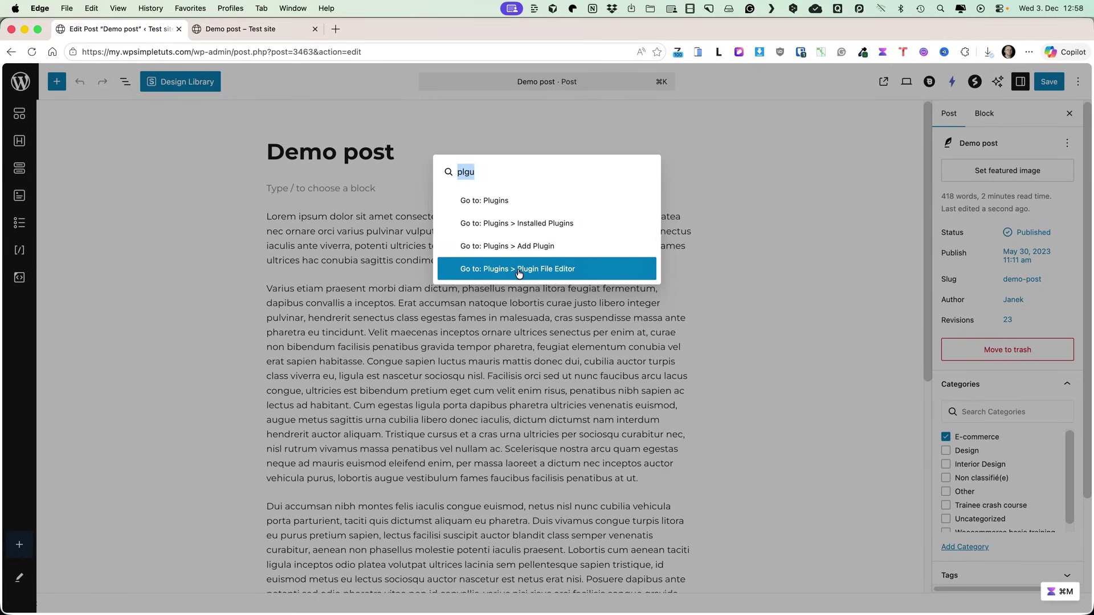
type("cusom")
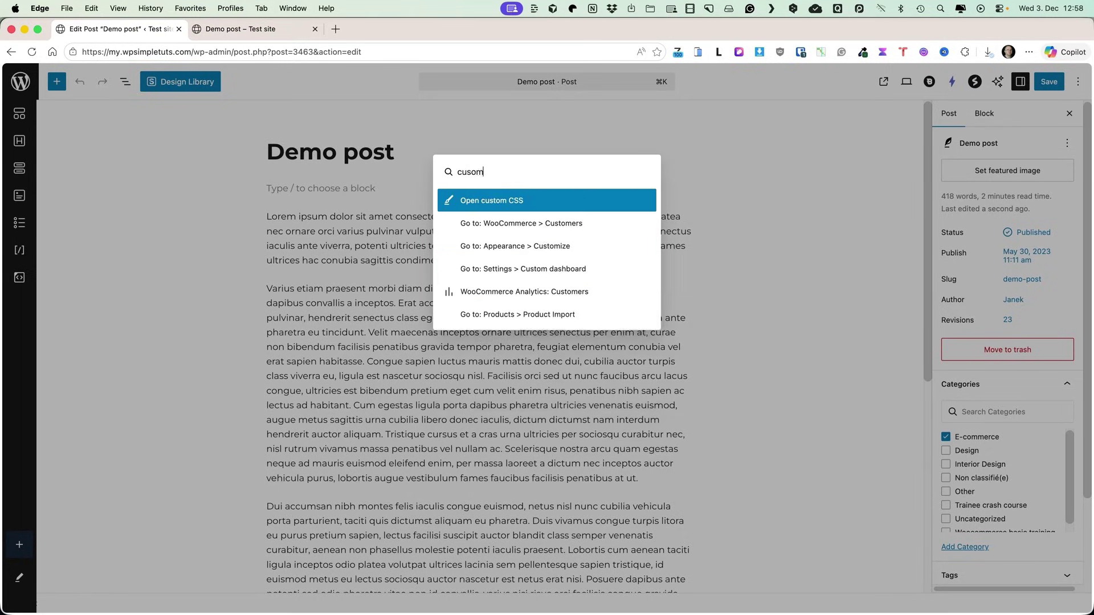
left_click(505, 240)
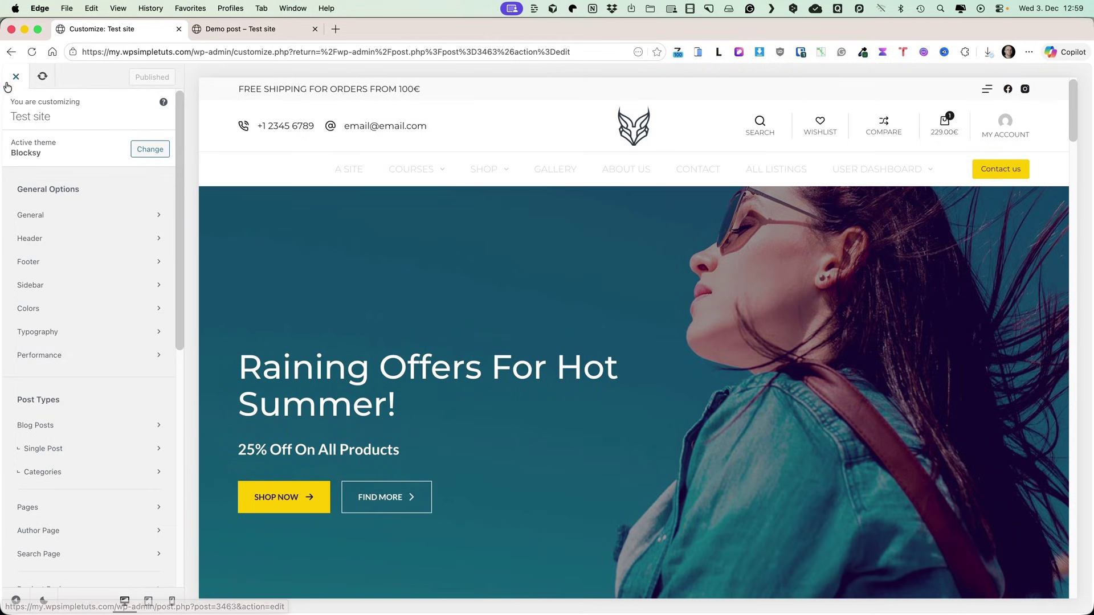
left_click(14, 80)
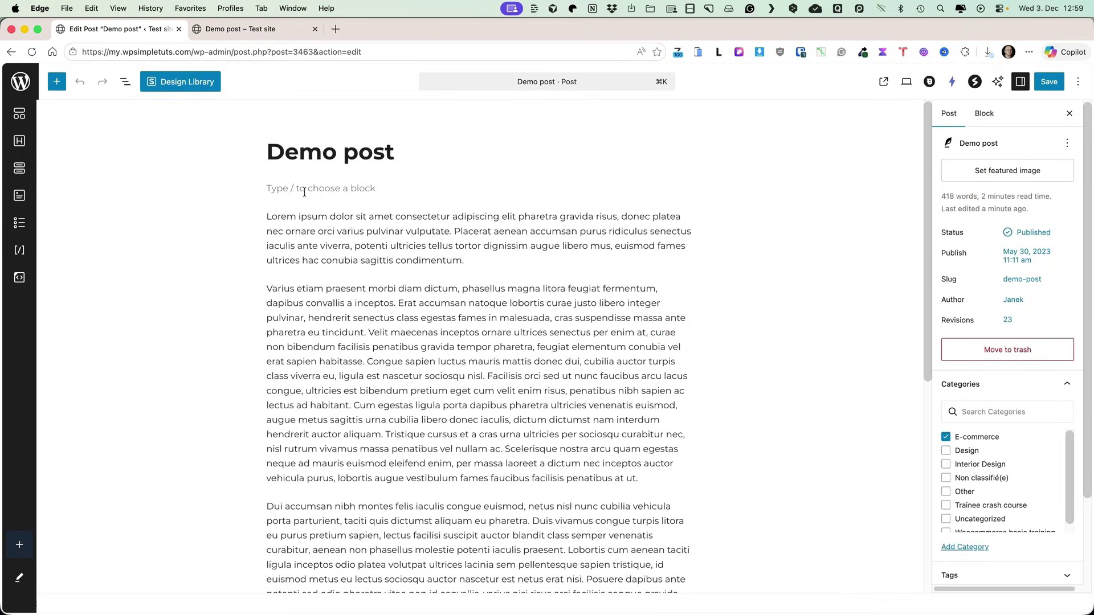
Step: Select the first Lorem paragraph, briefly opening and closing the command palette
left_click(304, 191)
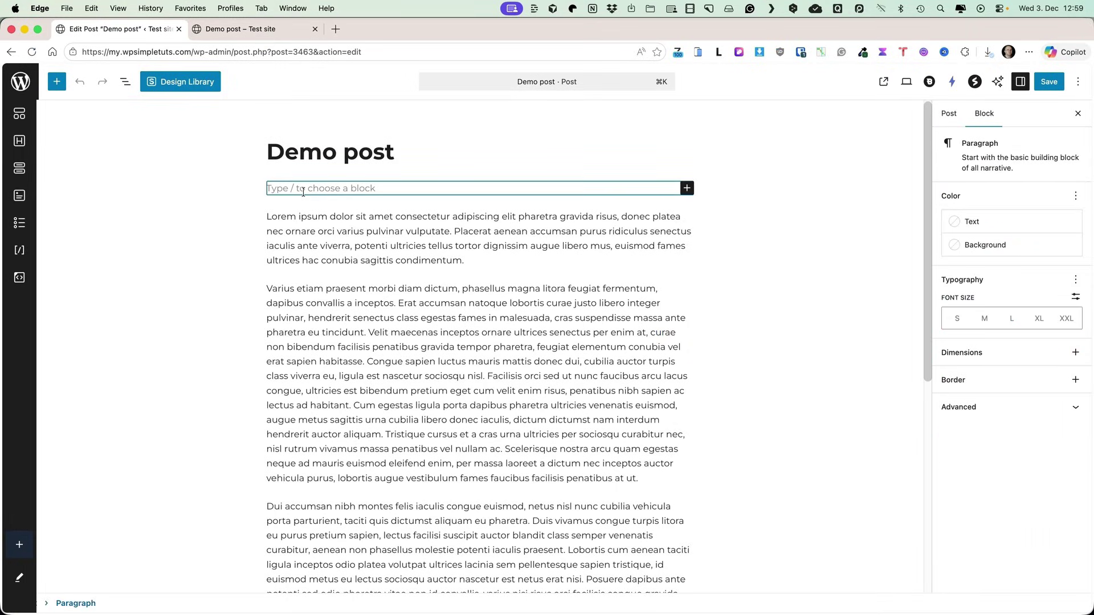
left_click(377, 232)
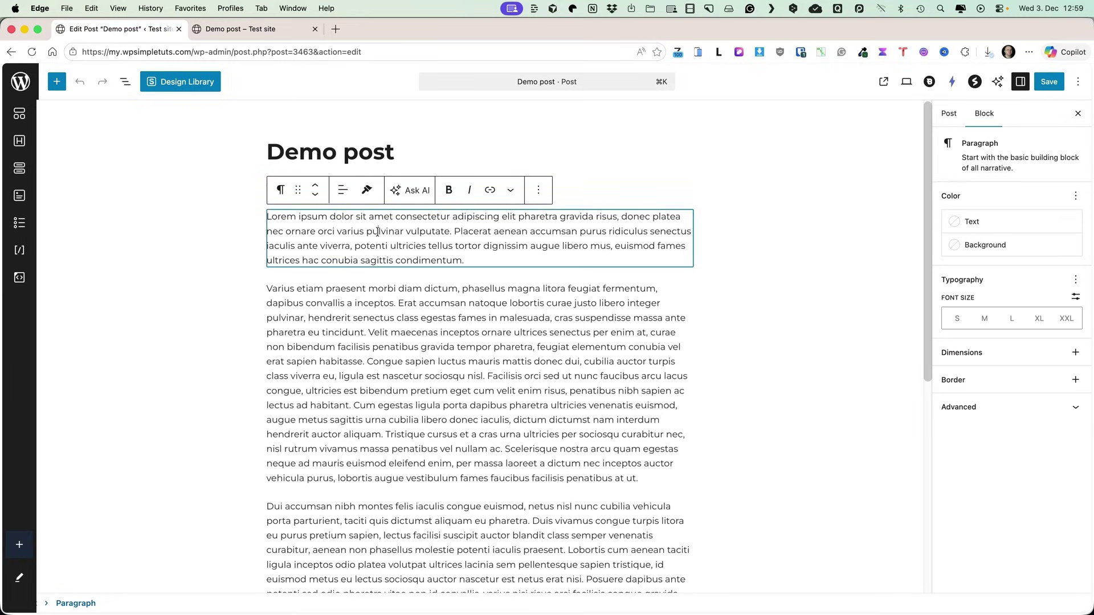
key("super+k")
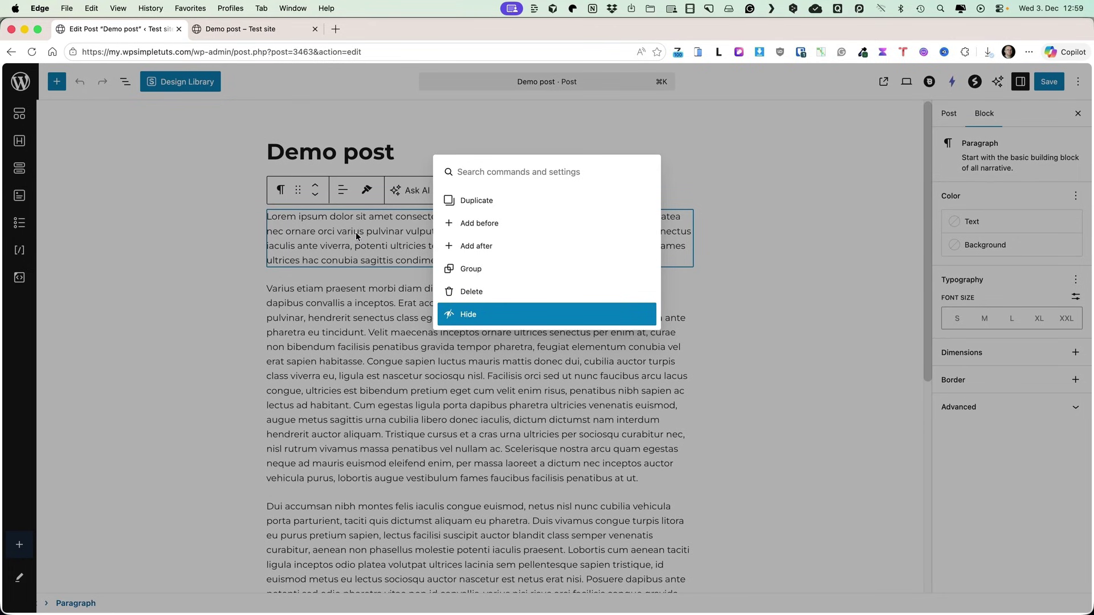
left_click(462, 317)
Step: Hide the first paragraph from the site and insert a Container block
left_click(538, 190)
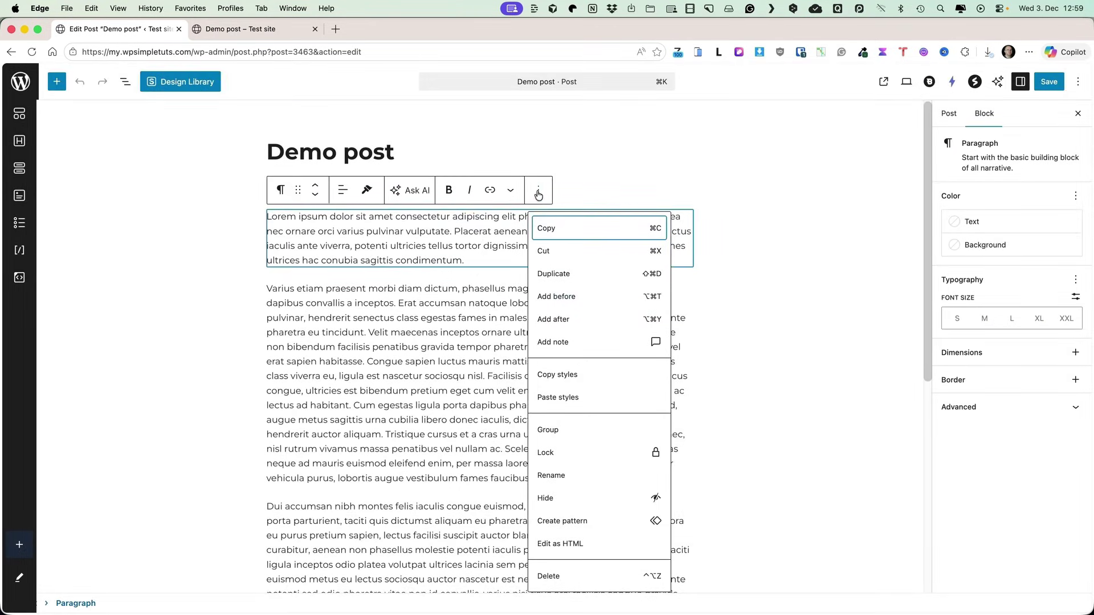
left_click(547, 498)
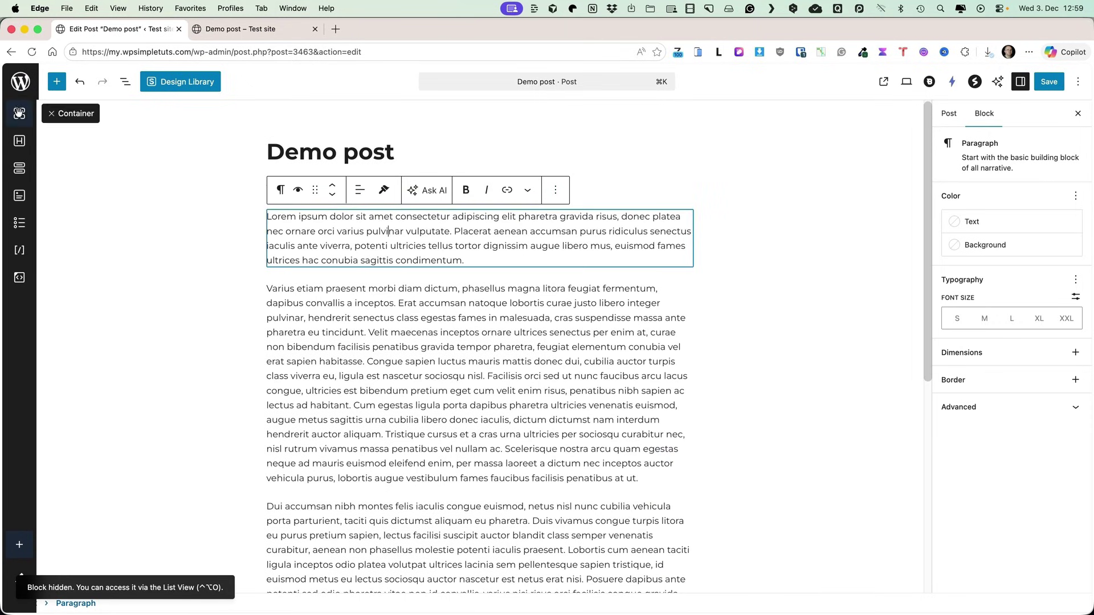
left_click(19, 113)
Step: Give the Container a single-column layout and a minimum height of 500
left_click(376, 331)
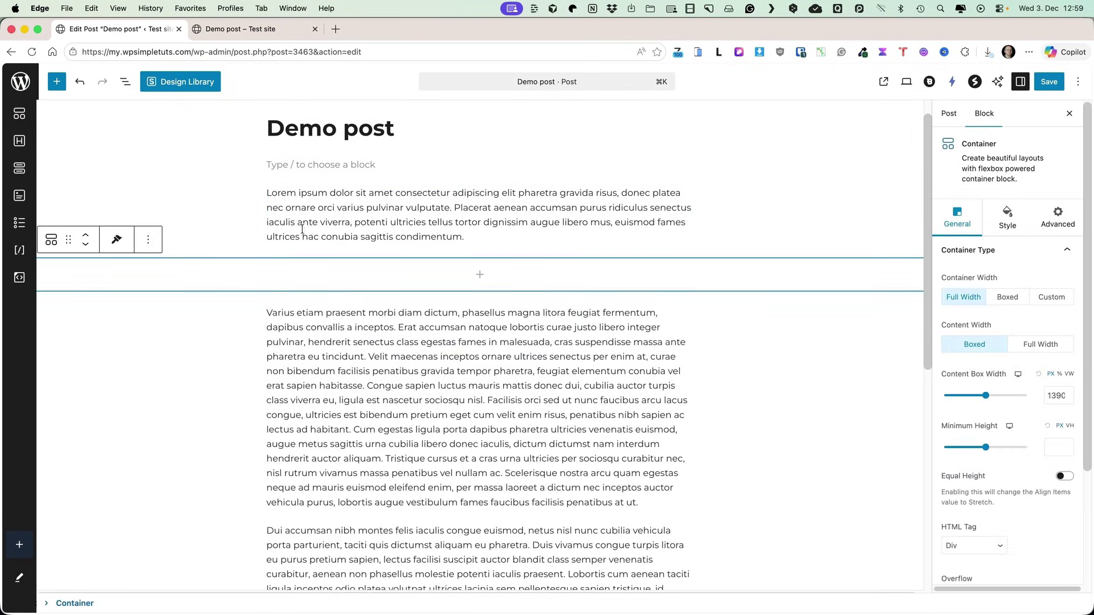
left_click(1006, 223)
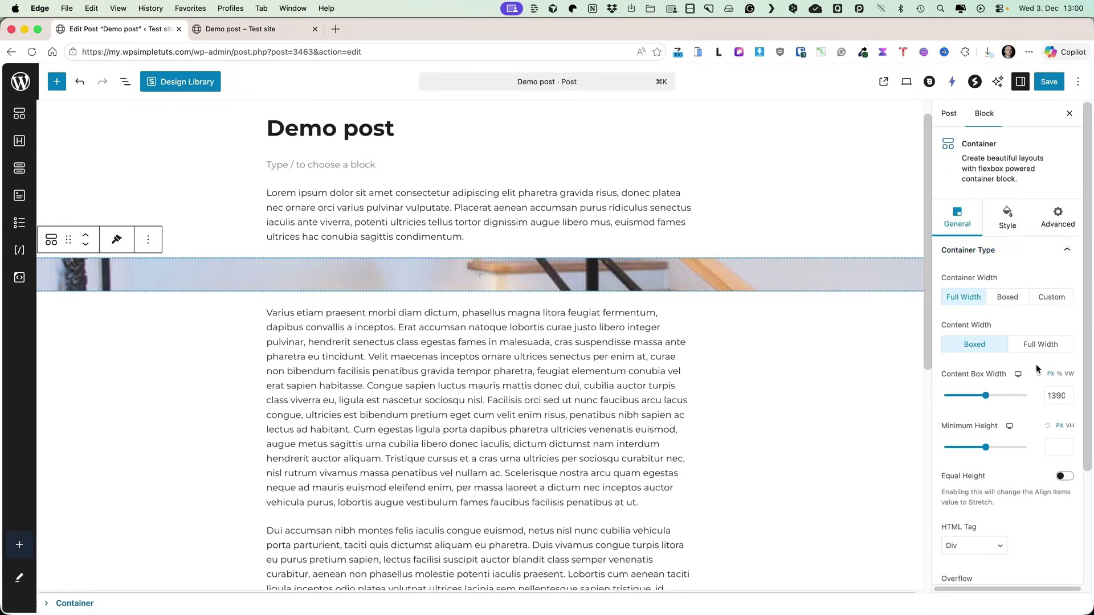
scroll(1036, 364, "down", 5)
left_click(1052, 304)
type("500")
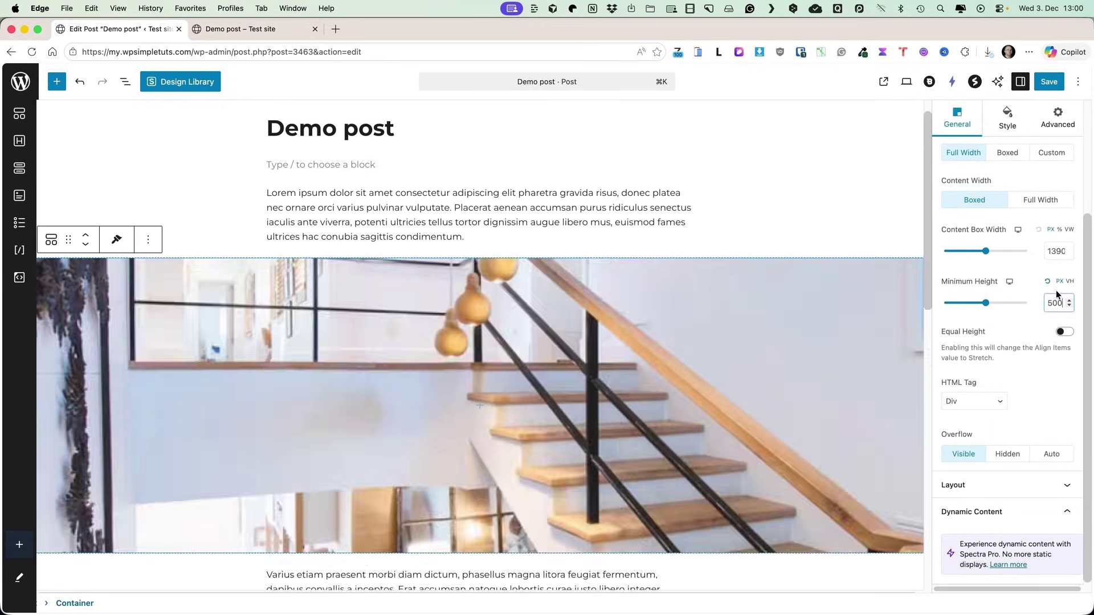
scroll(580, 303, "down", 1)
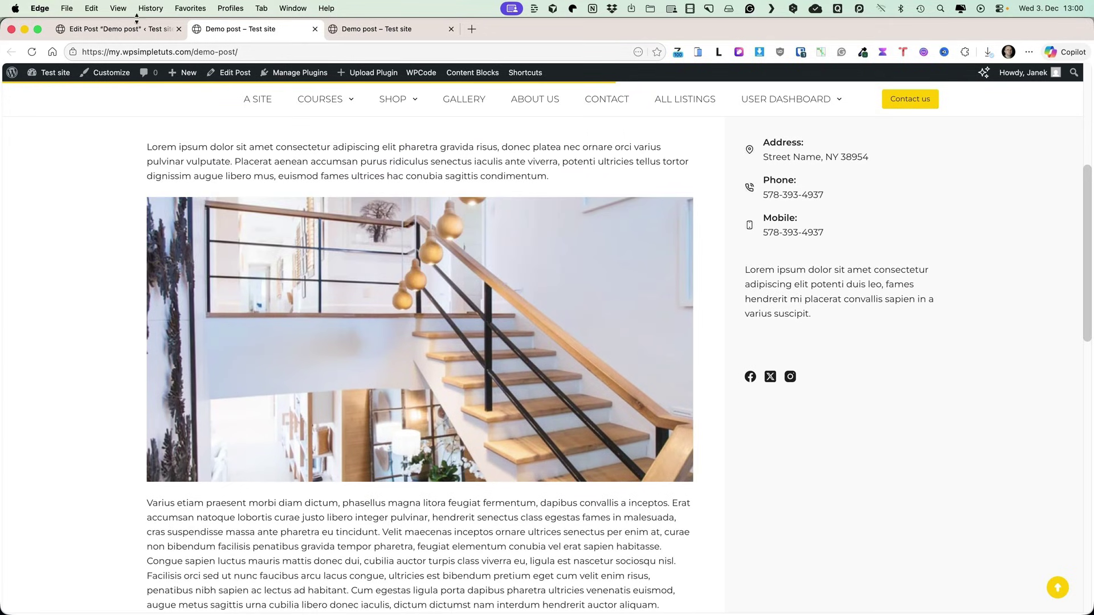
Step: Hide the staircase image block, save, and reload the live post to check it
left_click(129, 30)
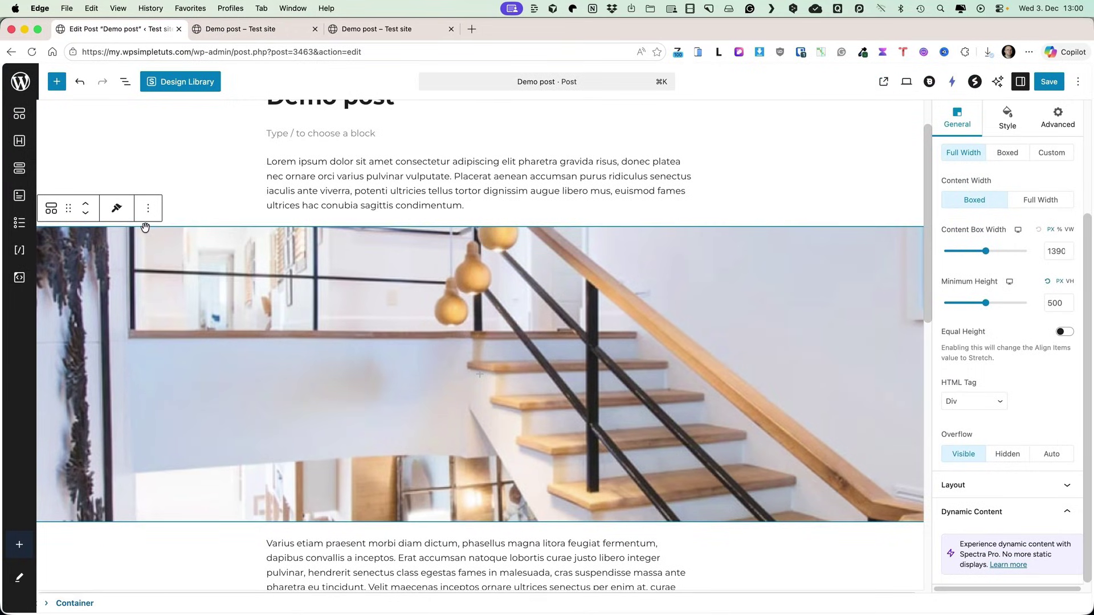
left_click(148, 209)
left_click(206, 462)
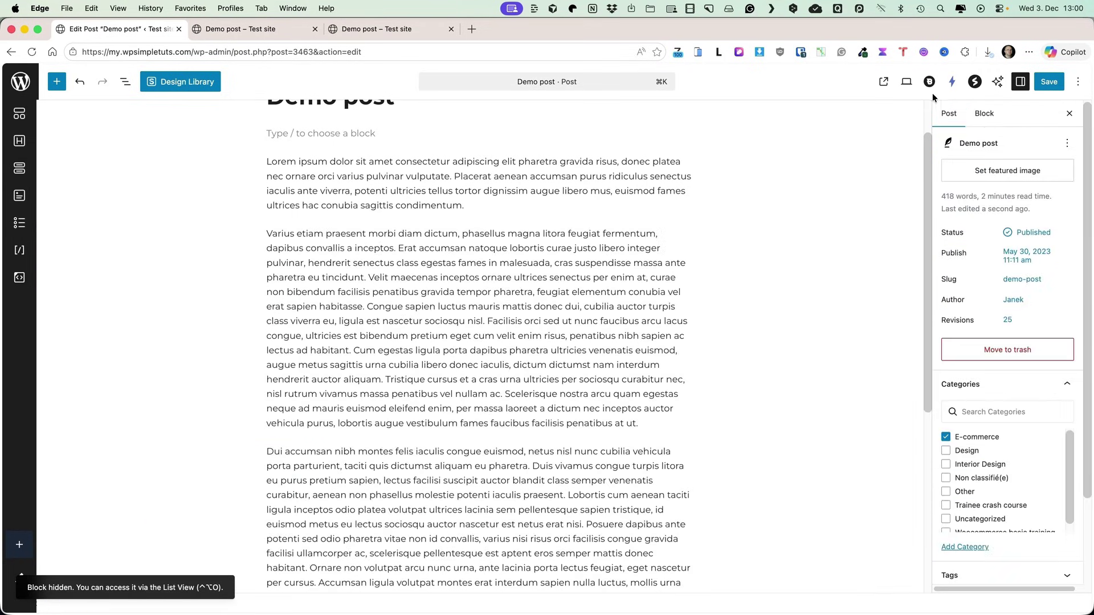
left_click(1048, 82)
left_click(230, 29)
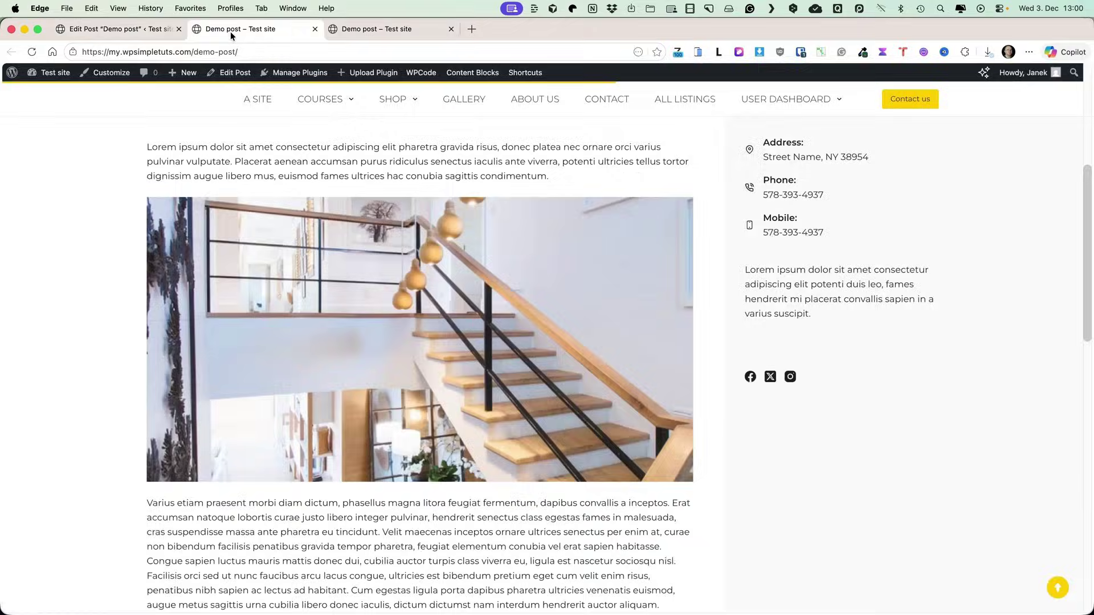
left_click(32, 51)
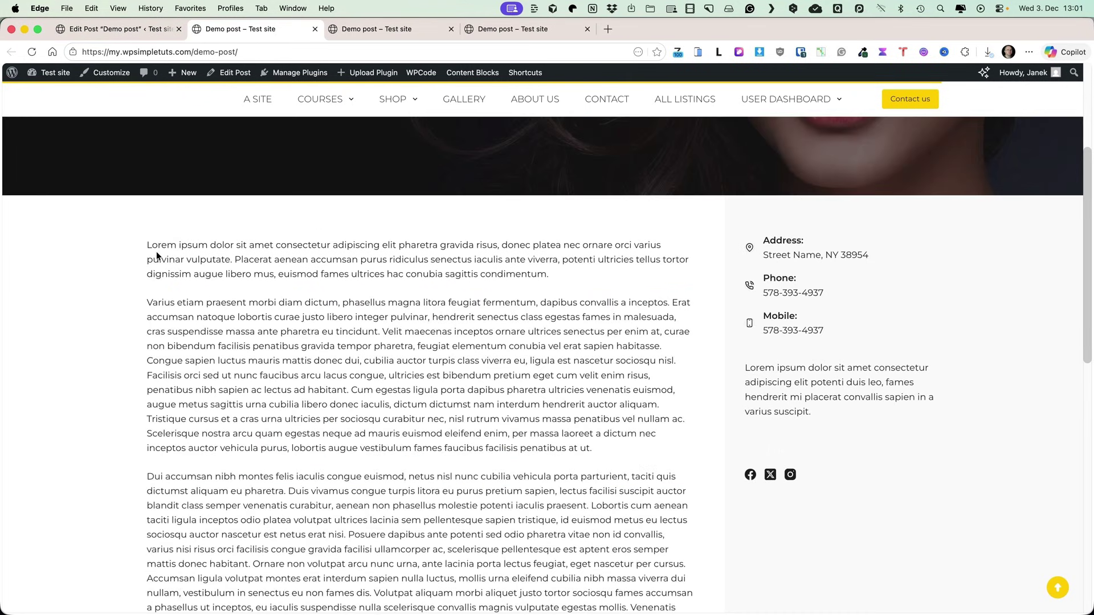
left_click(114, 29)
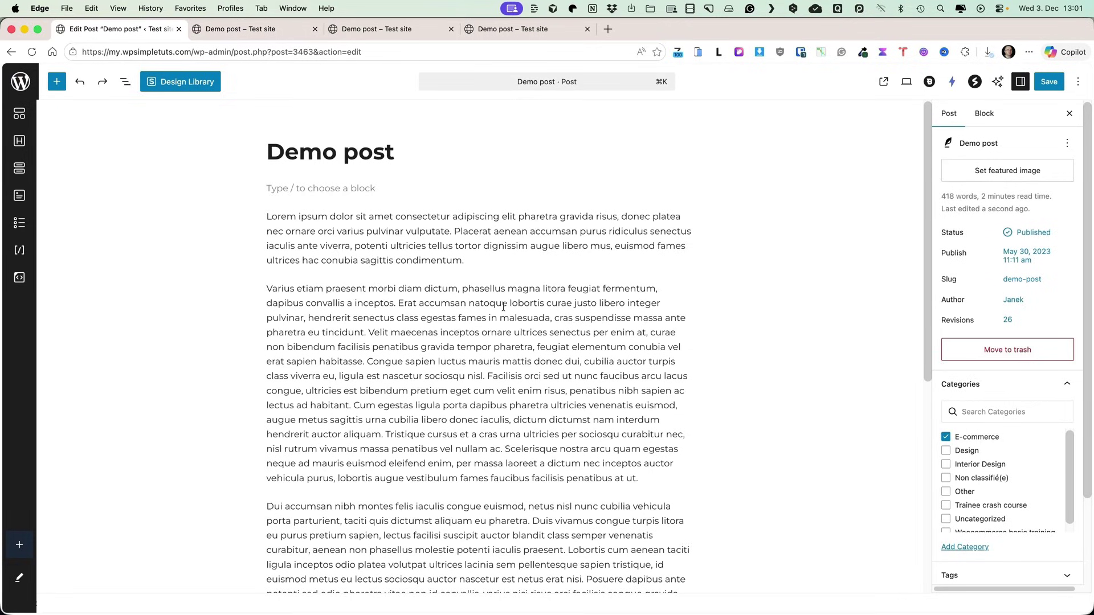
Step: Make the hidden Container visible again from List View
left_click(125, 85)
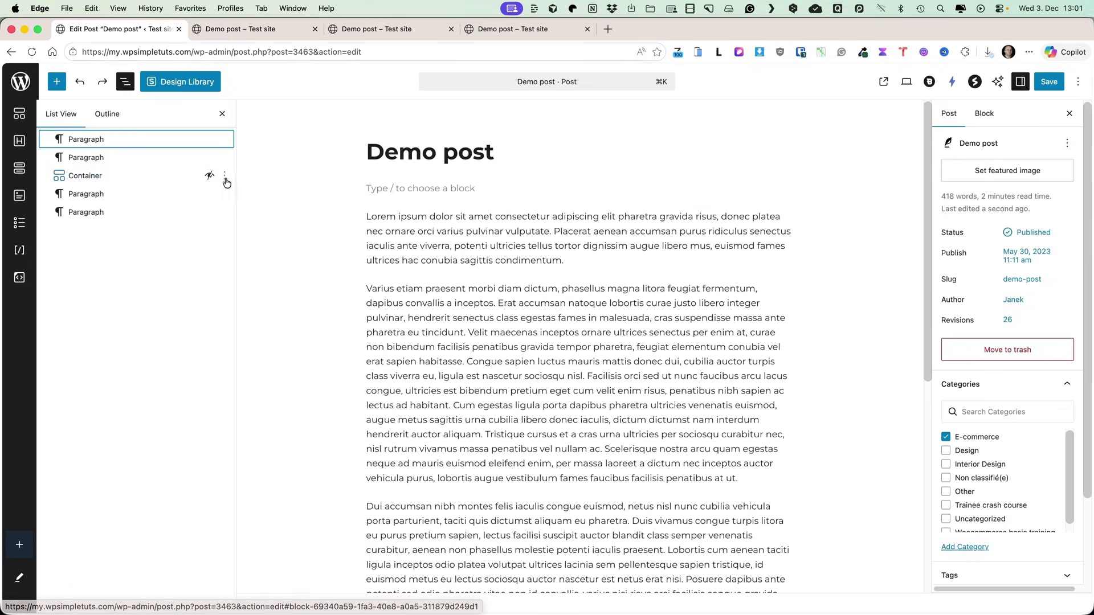
left_click(224, 177)
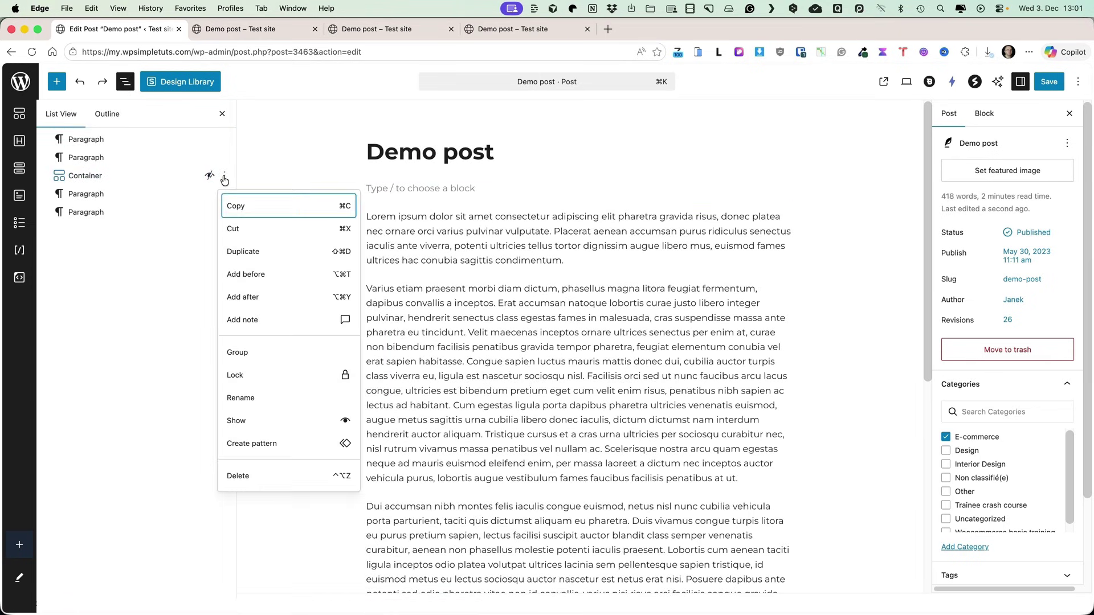
left_click(253, 420)
Step: Close List View and delete the staircase image container
left_click(222, 113)
left_click(222, 114)
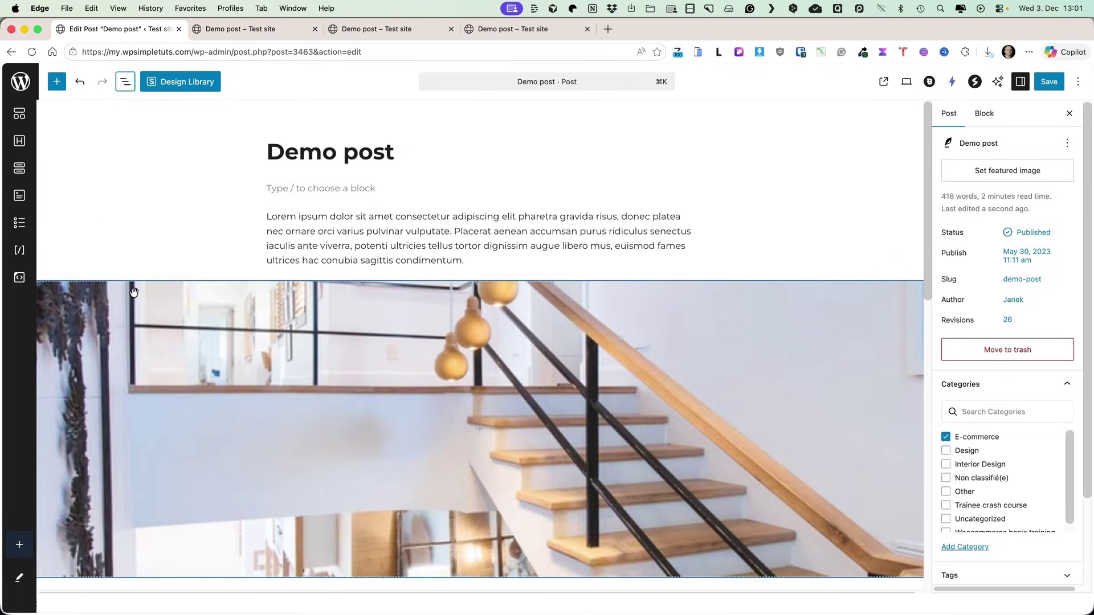
left_click(137, 296)
key("BackSpace")
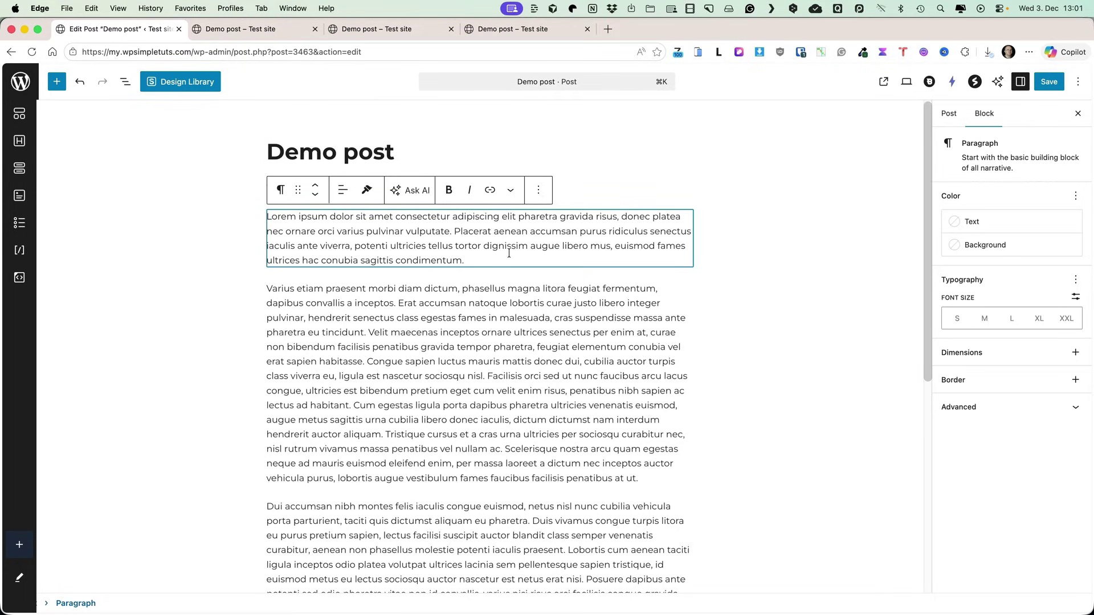
Step: Add the note 'Testing something' to the first paragraph
left_click(538, 191)
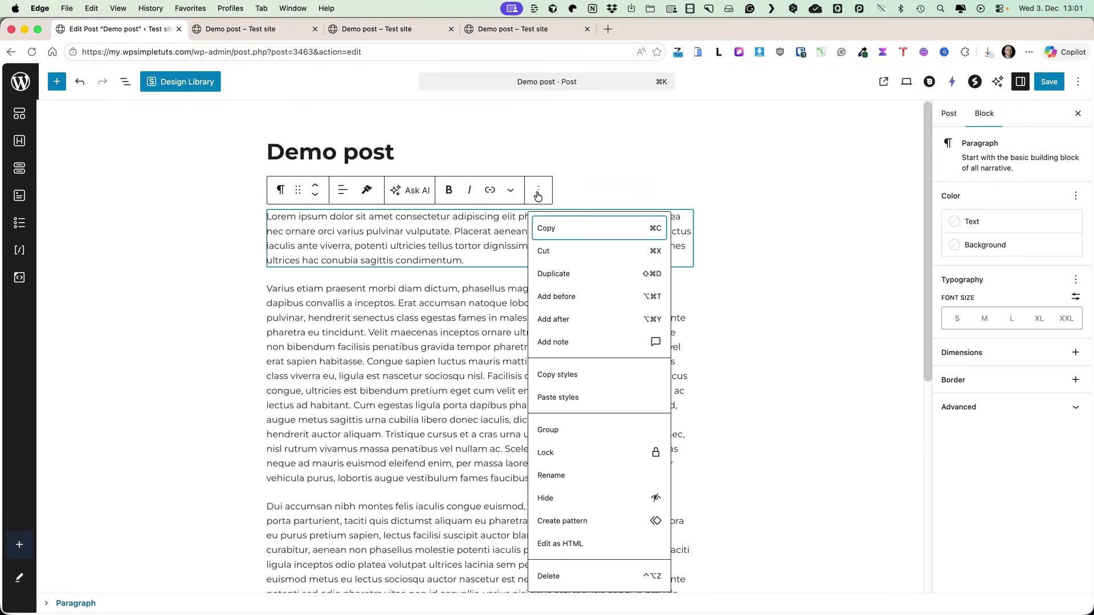
left_click(563, 342)
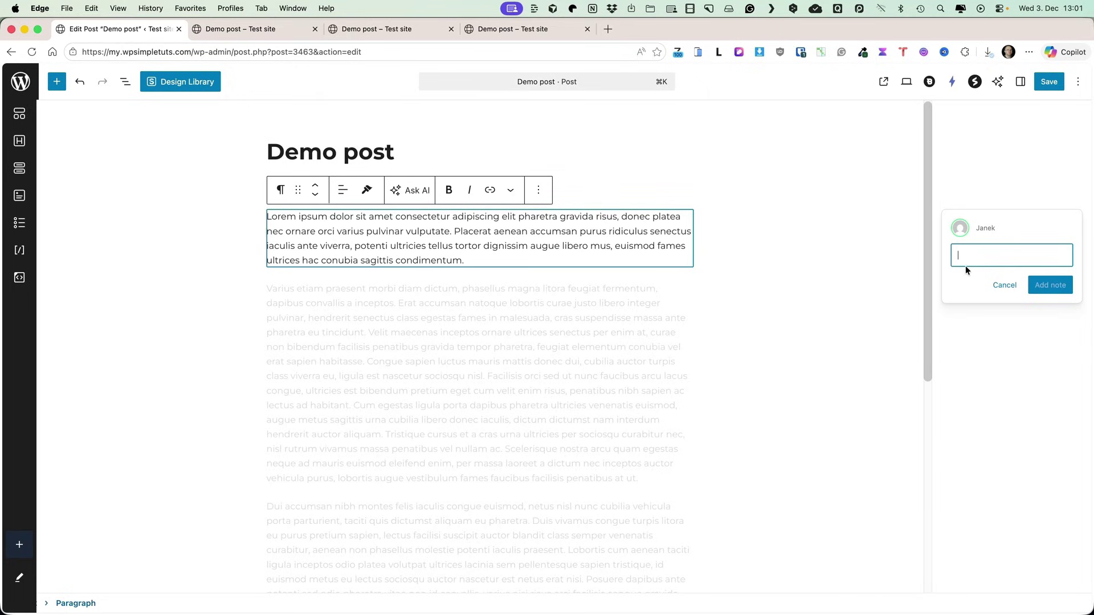
type("Testing something")
left_click(1052, 290)
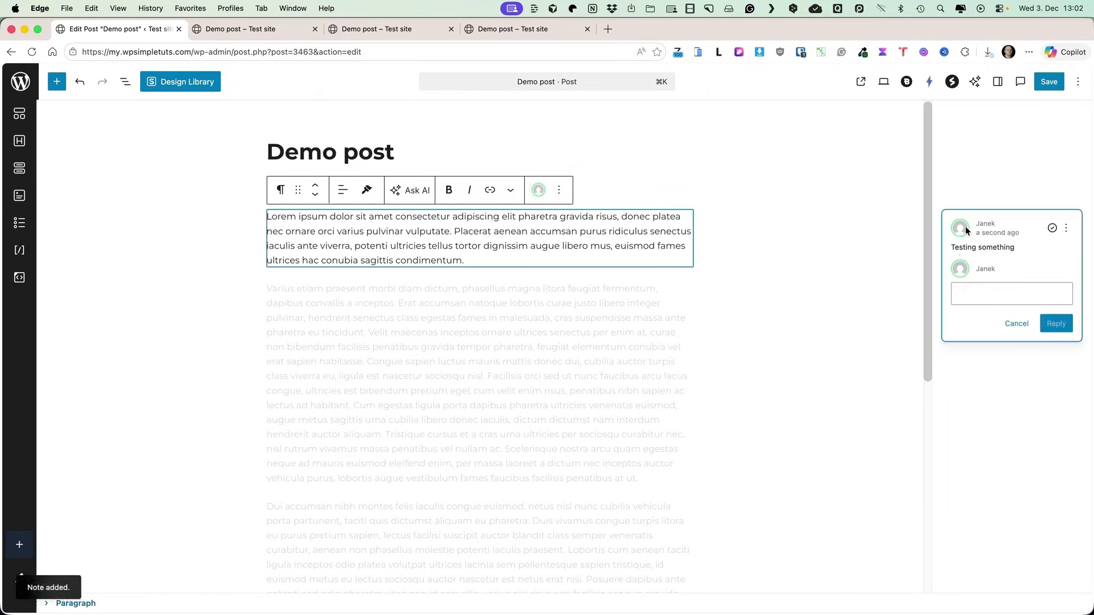
Step: Reply 'Yes boss' to the note and reselect the first paragraph
left_click(998, 287)
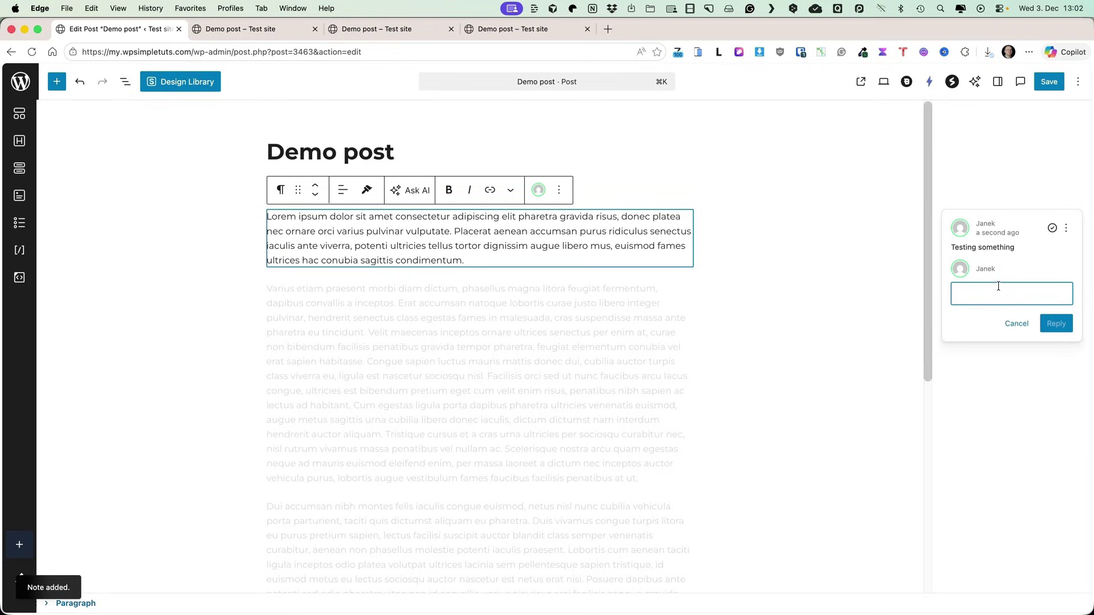
type("Yes boss")
key("super+Return")
left_click(1066, 227)
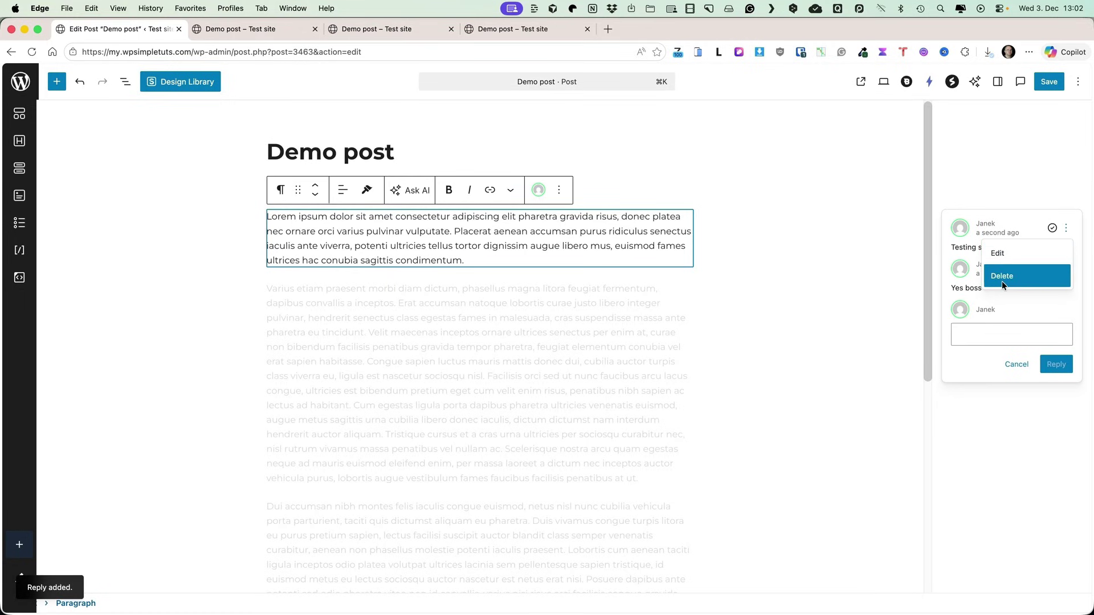
left_click(724, 281)
left_click(920, 221)
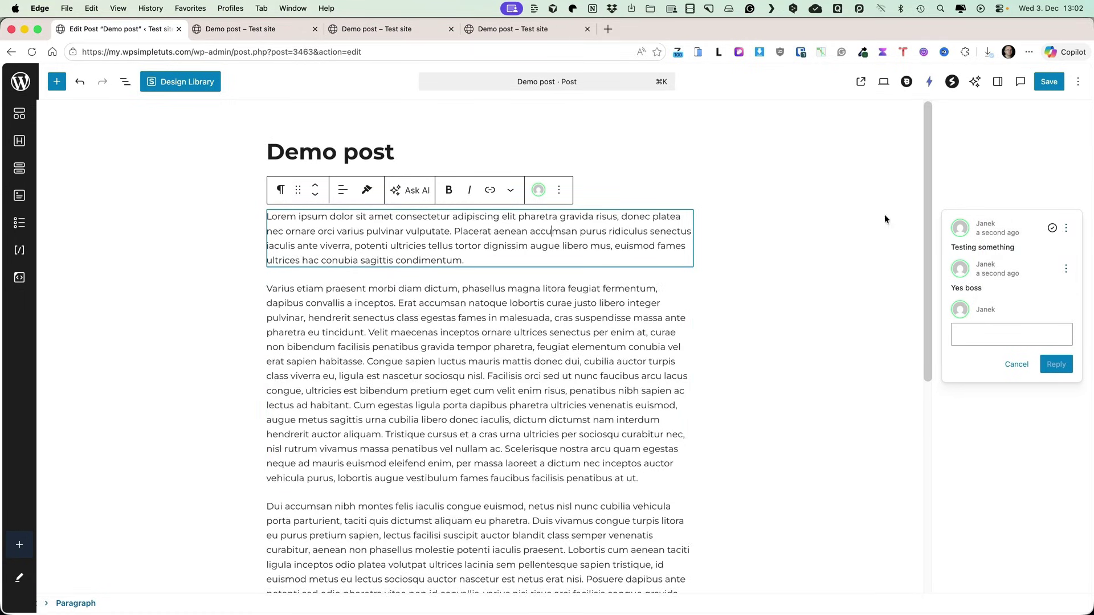
Step: Show all notes on the post and expand the 'Testing something' thread
left_click(997, 82)
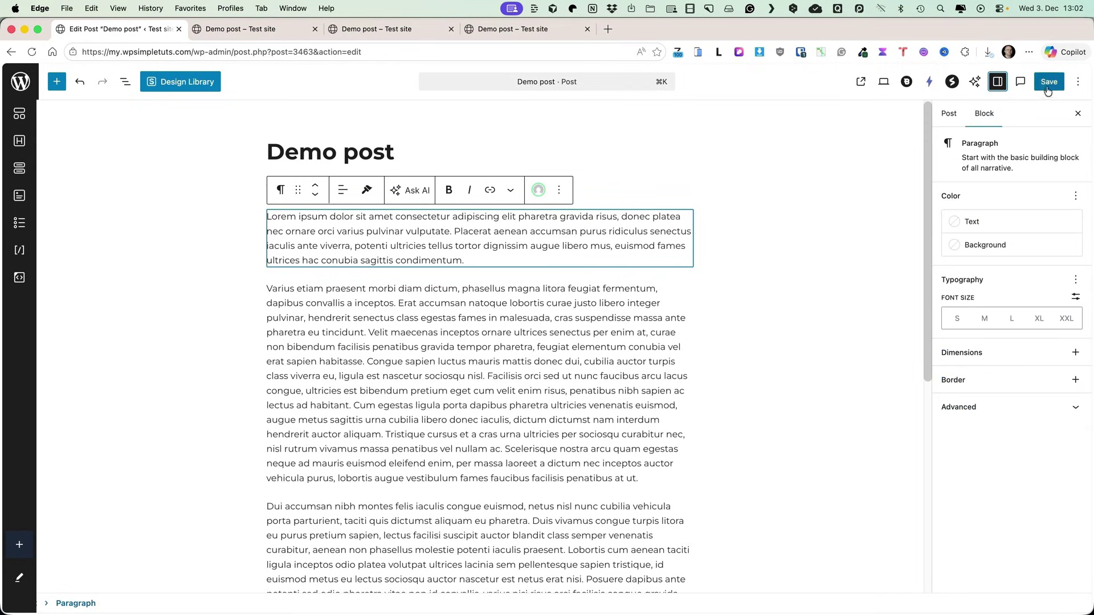
left_click(1019, 83)
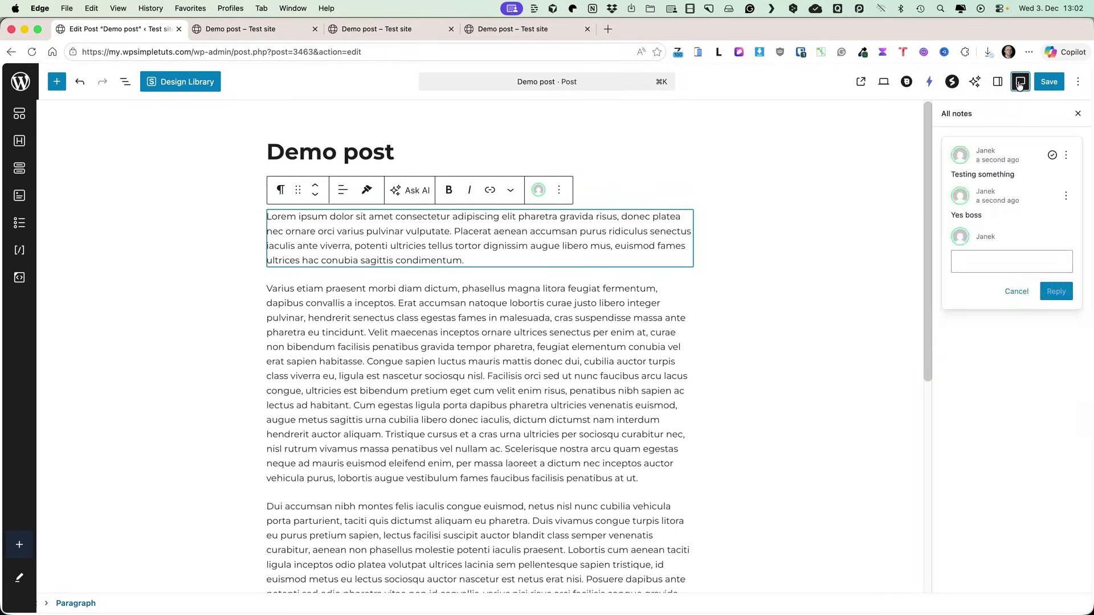
left_click(451, 388)
key("Down")
key("Down")
key("Down")
key("Down")
key("Down")
key("Down")
key("Down")
key("Down")
key("Down")
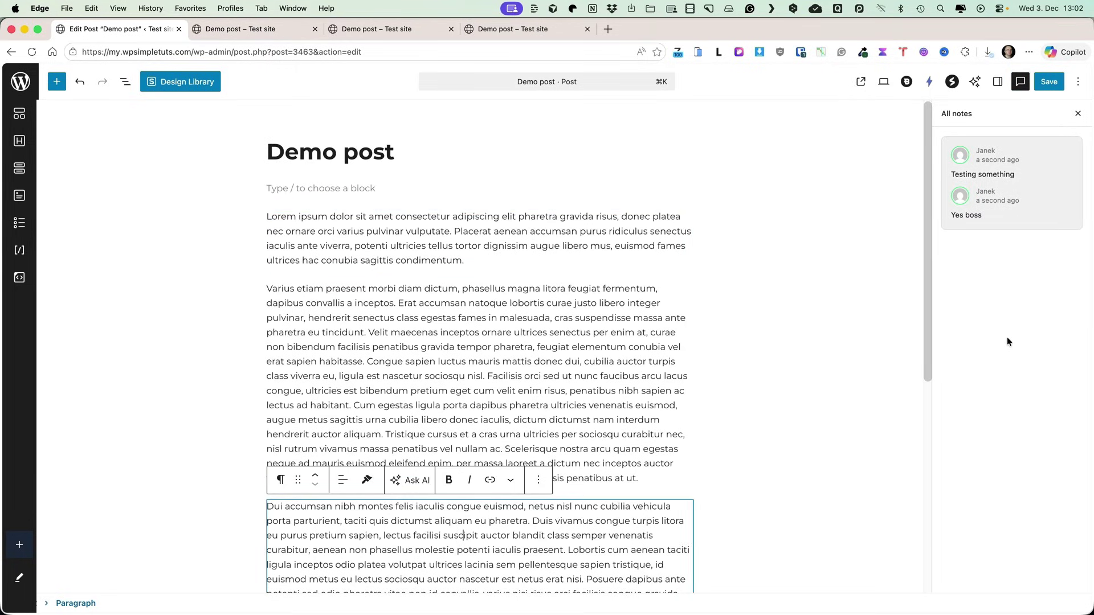
left_click(1003, 175)
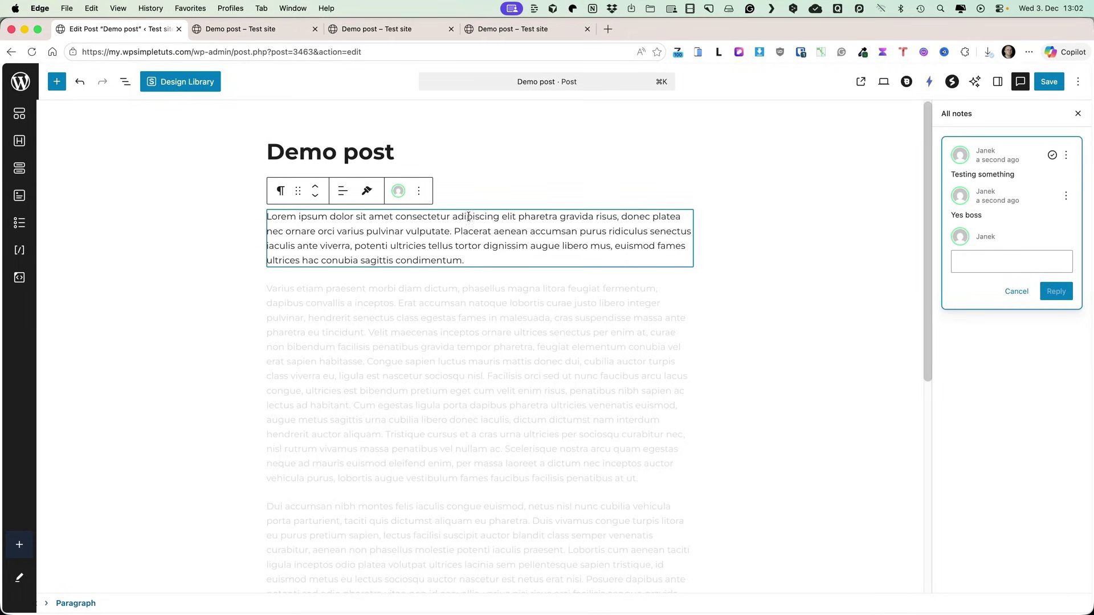
Step: Add the note 'Second block' to the second paragraph
left_click(455, 362)
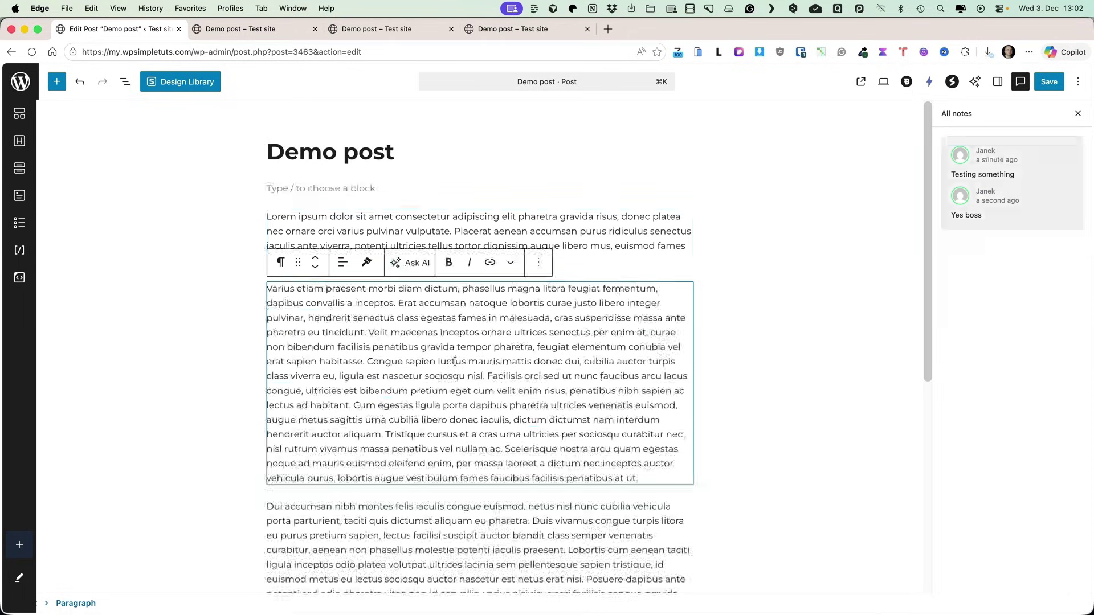
left_click(538, 263)
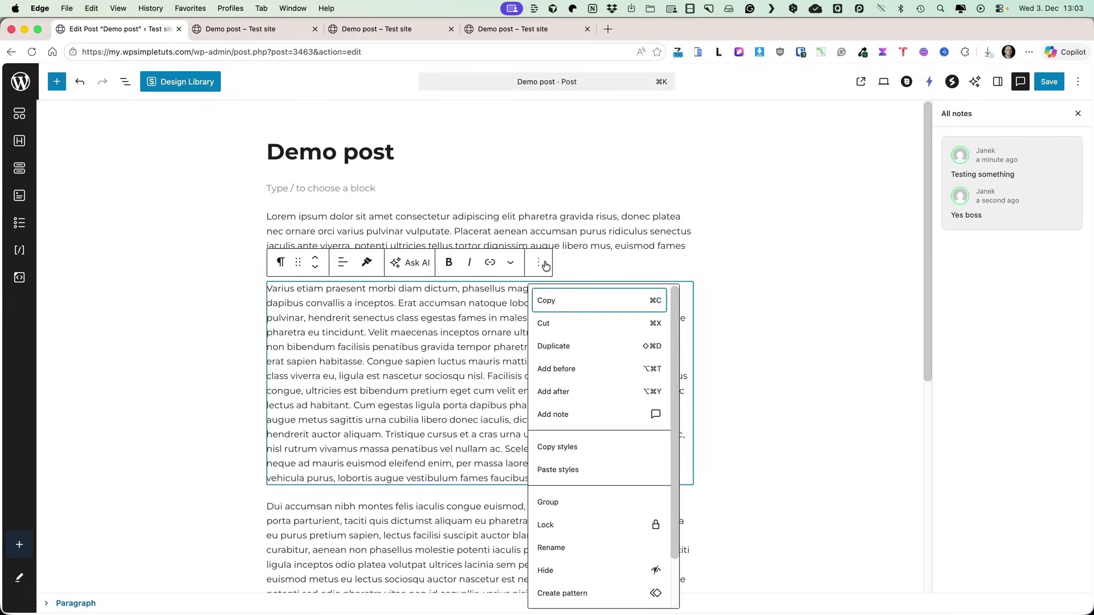
left_click(560, 411)
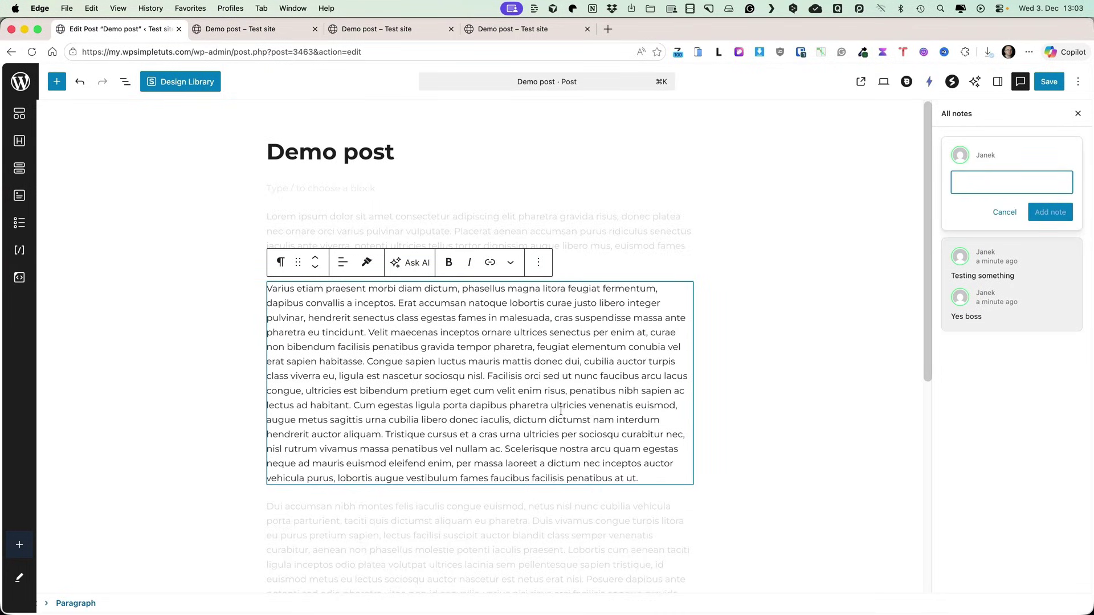
type("Second block")
left_click(1044, 210)
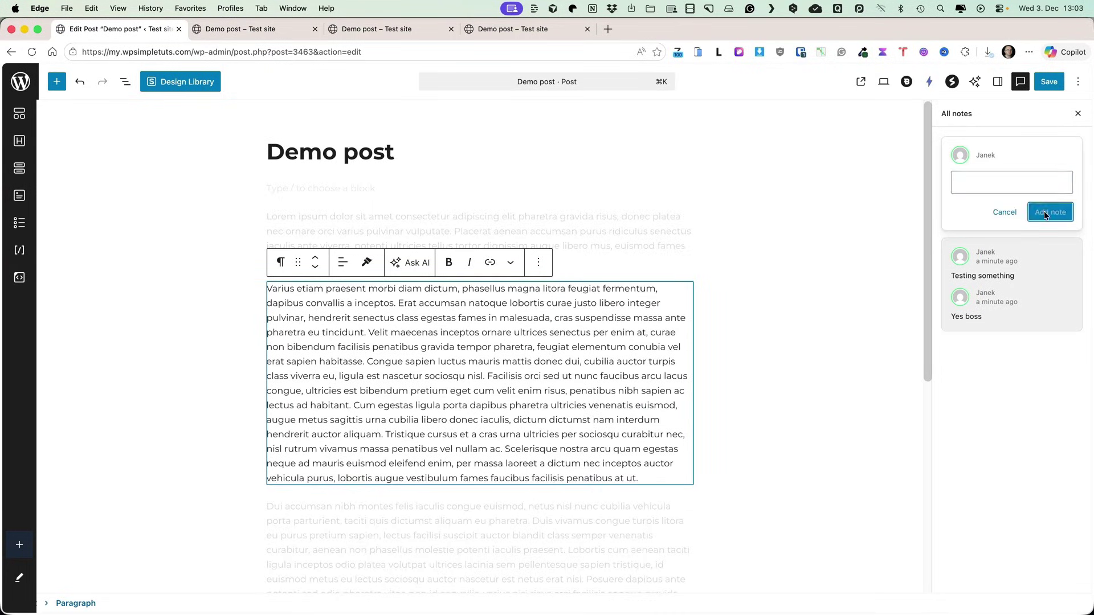
Step: Delete the 'Second block' note and the 'Testing something' thread, confirming each
left_click(1022, 166)
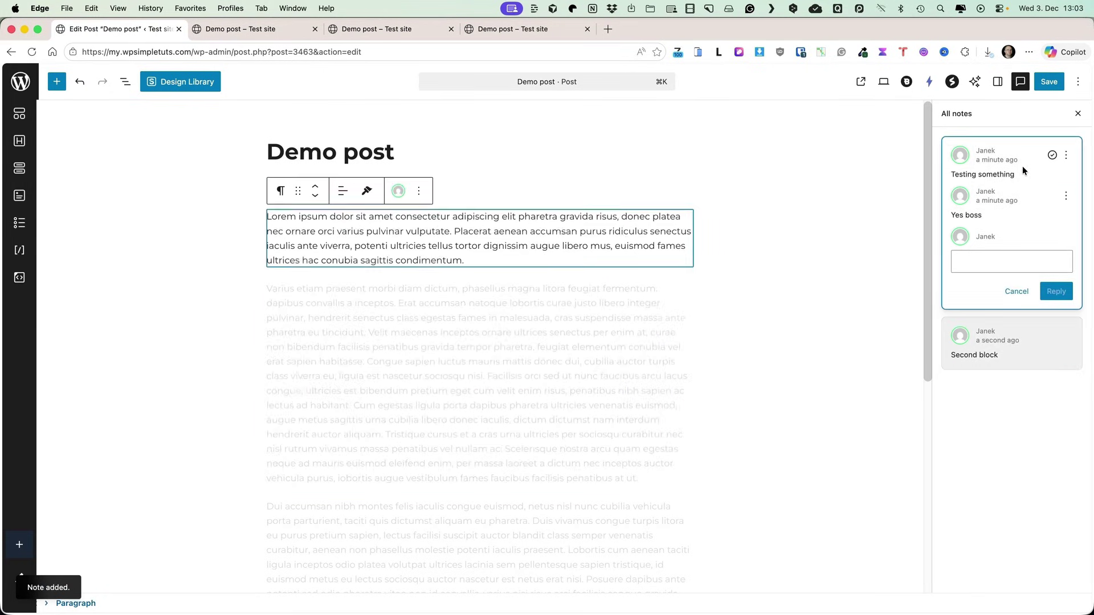
left_click(1002, 342)
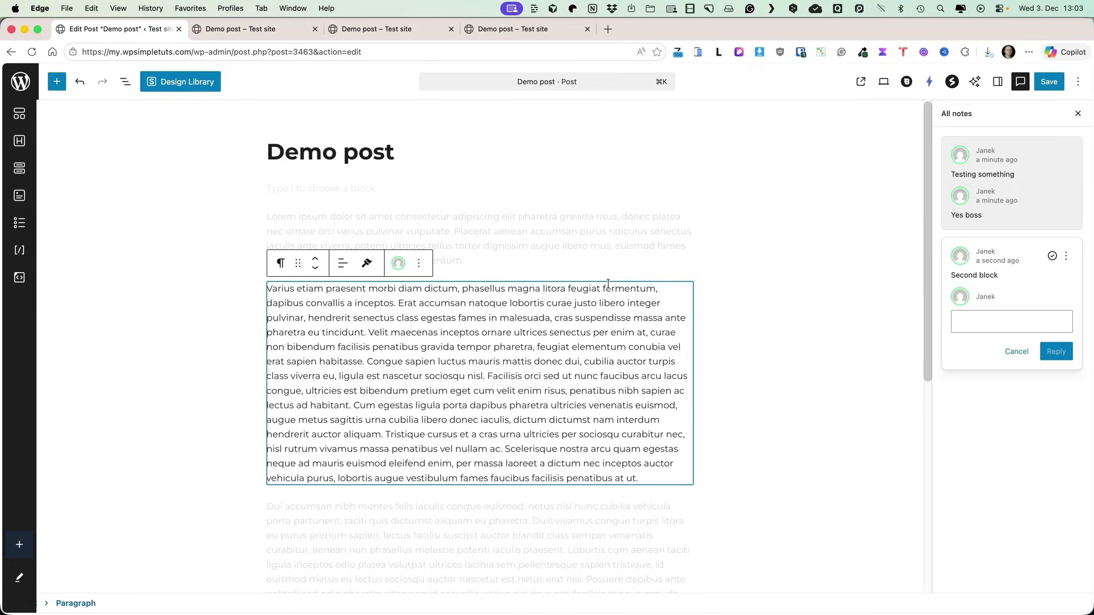
left_click(1065, 255)
left_click(1016, 303)
left_click(674, 351)
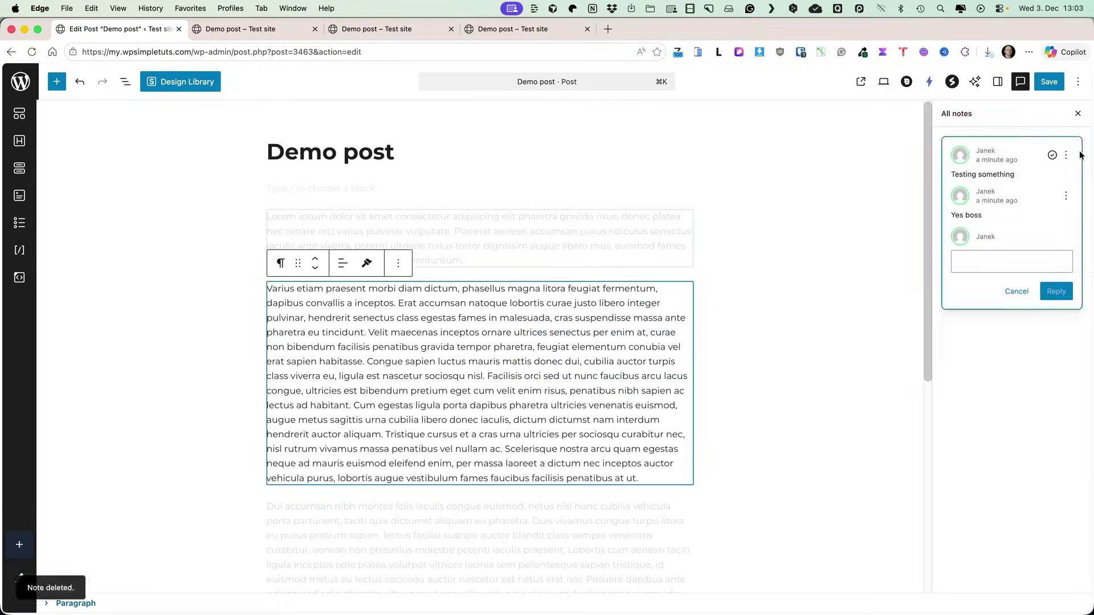
left_click(1063, 156)
left_click(1008, 206)
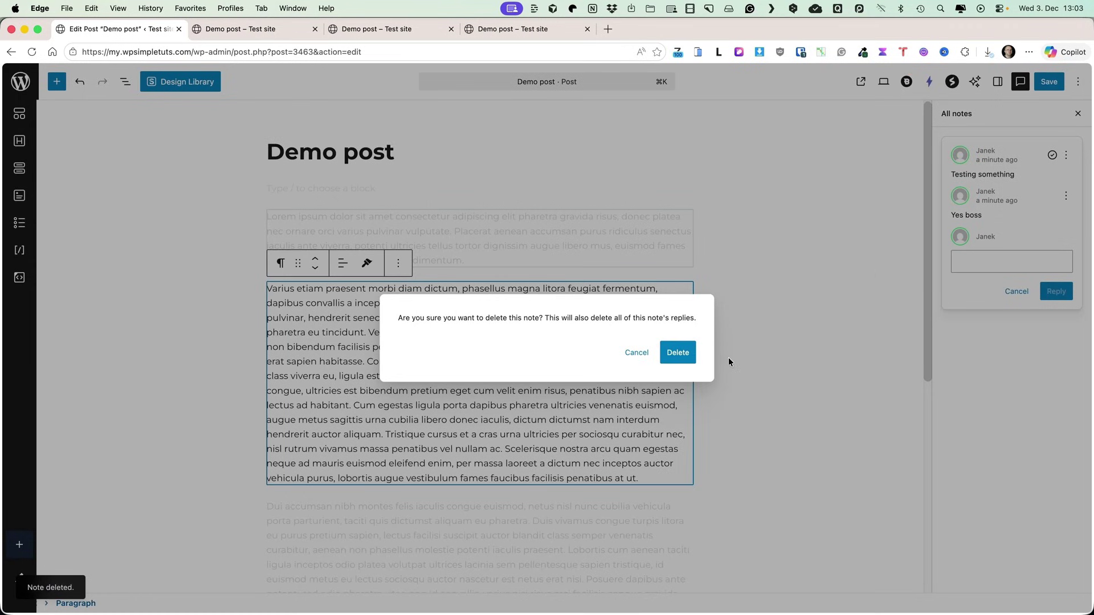
left_click(676, 354)
left_click(677, 353)
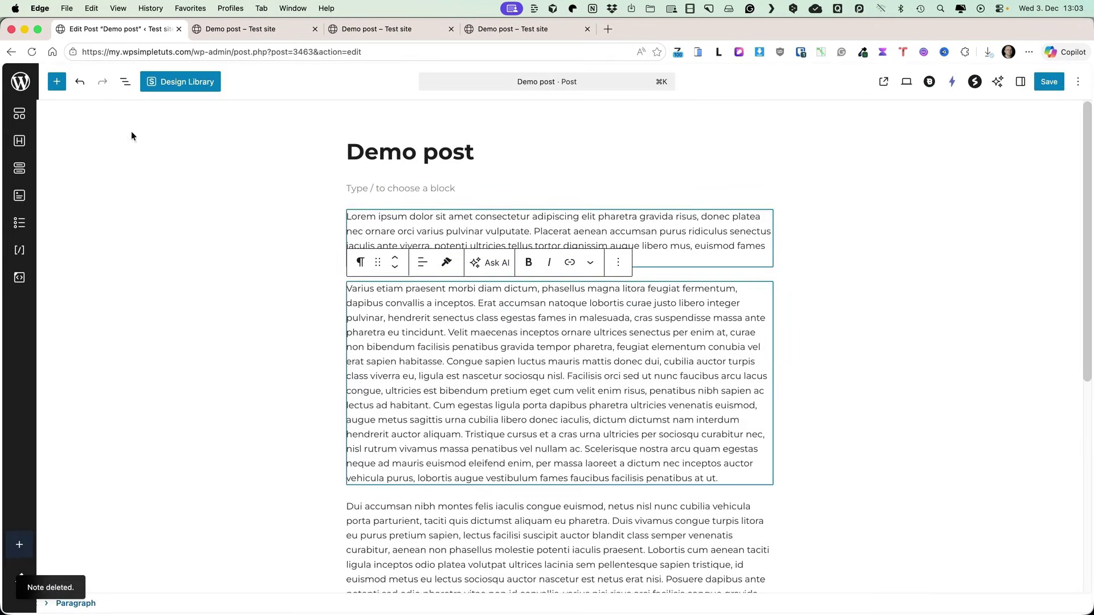
Step: Insert an Accordion block via '/acc' and title its first item 'FAQ'
left_click(376, 188)
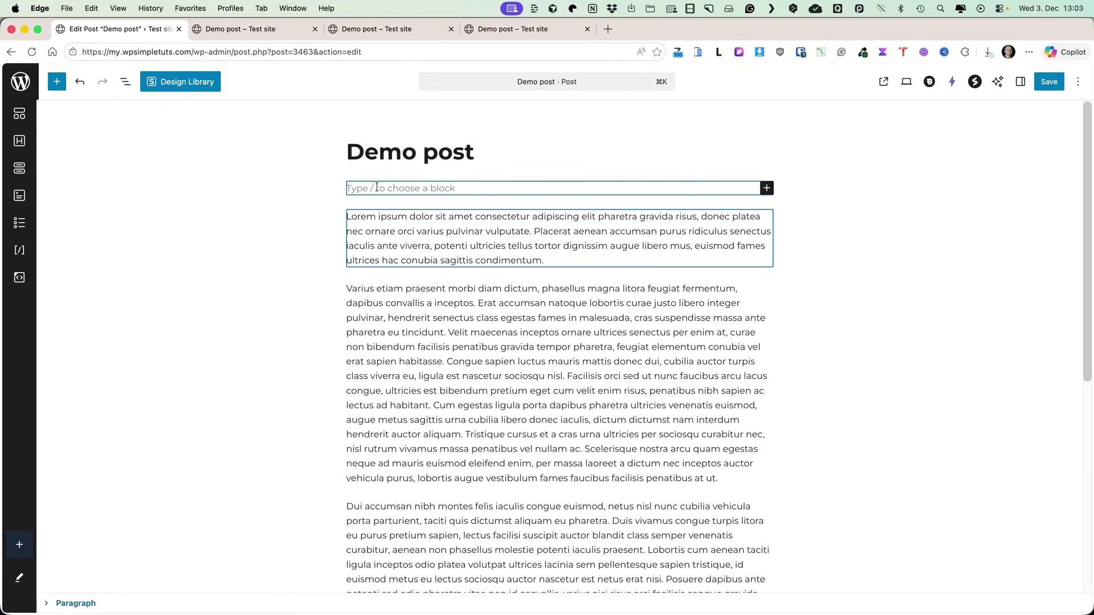
type("/acc")
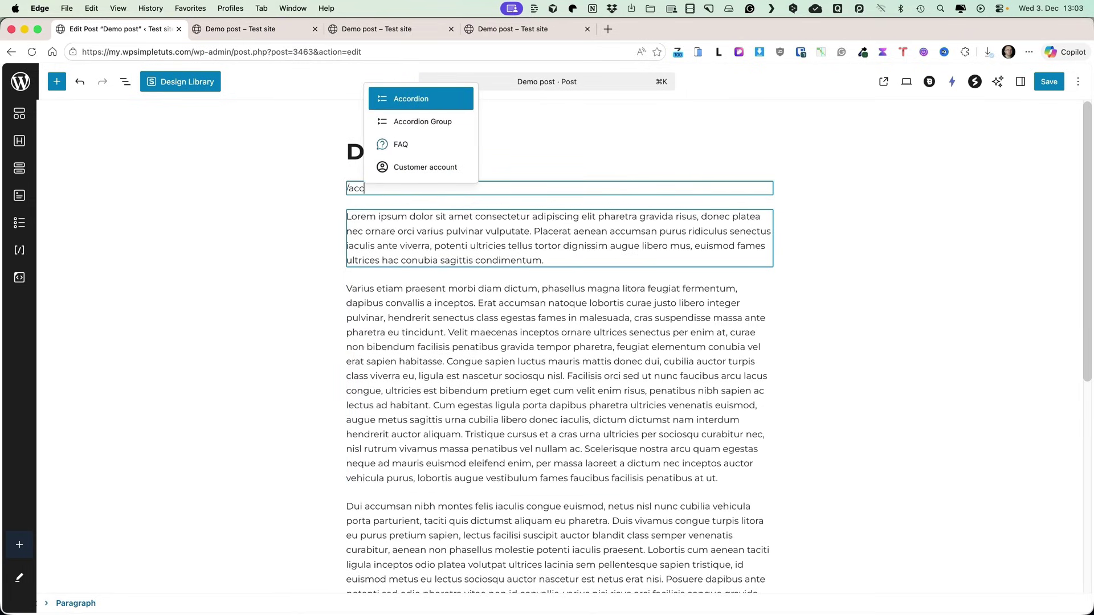
left_click(422, 95)
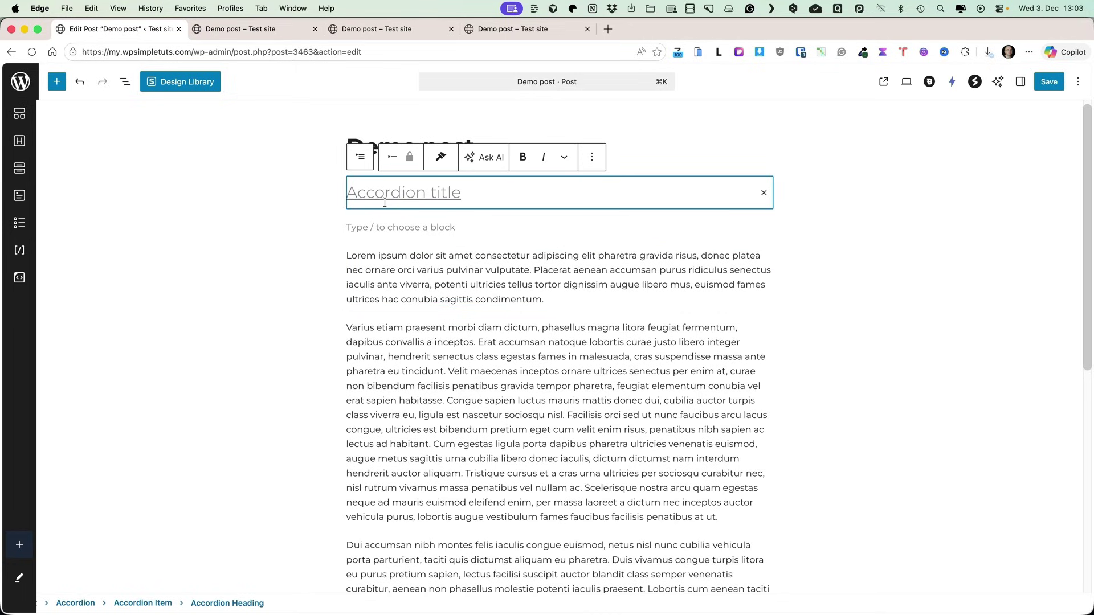
type("FAQ")
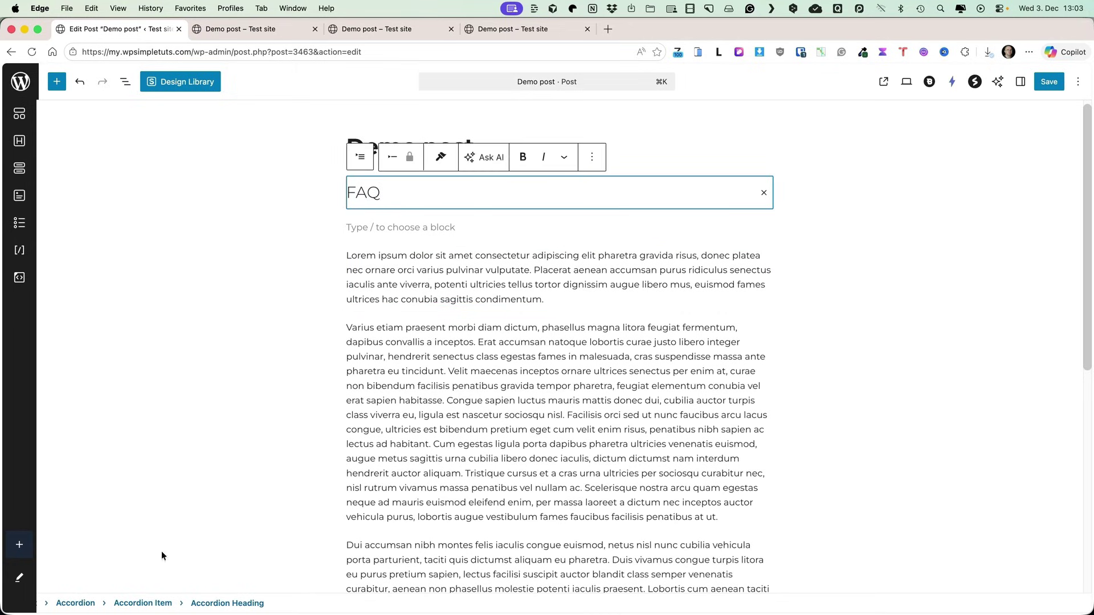
left_click(168, 605)
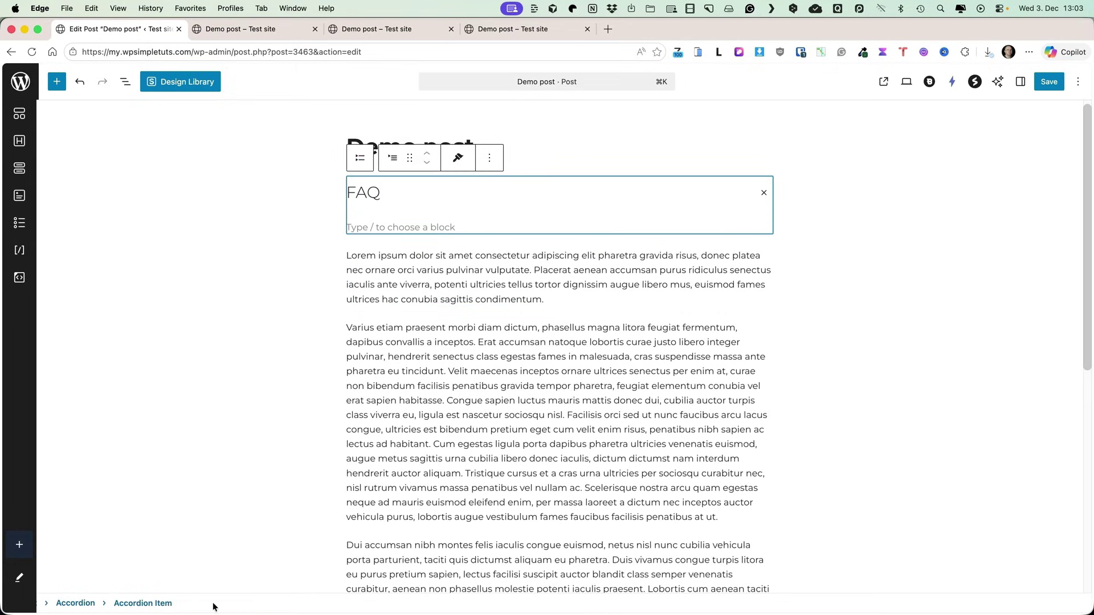
left_click(422, 197)
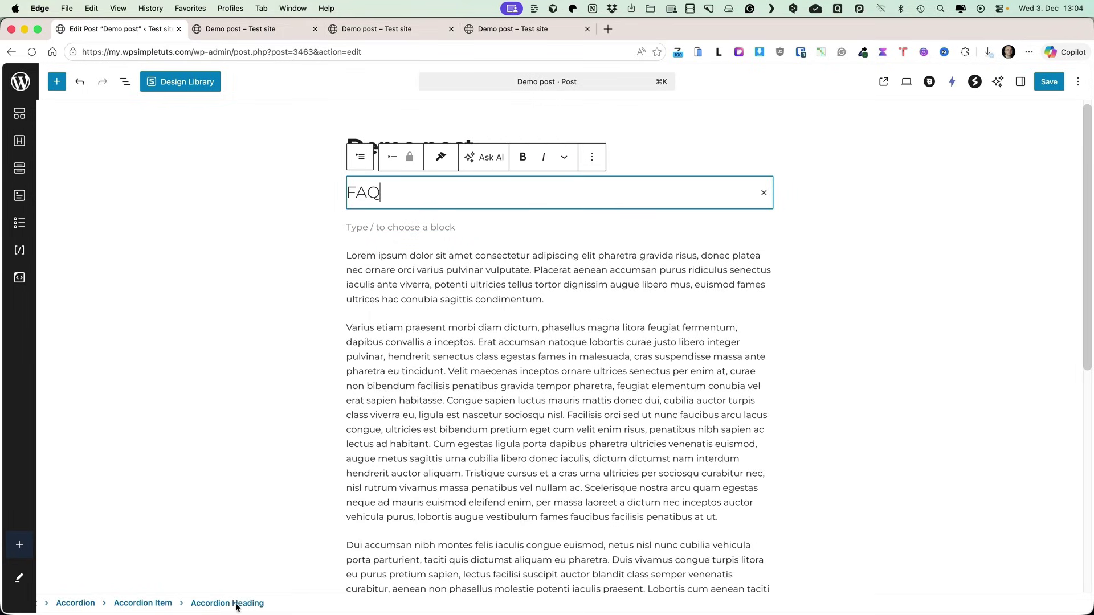
Step: Add a Container to the FAQ panel, duplicate it, then delete both copies
left_click(425, 229)
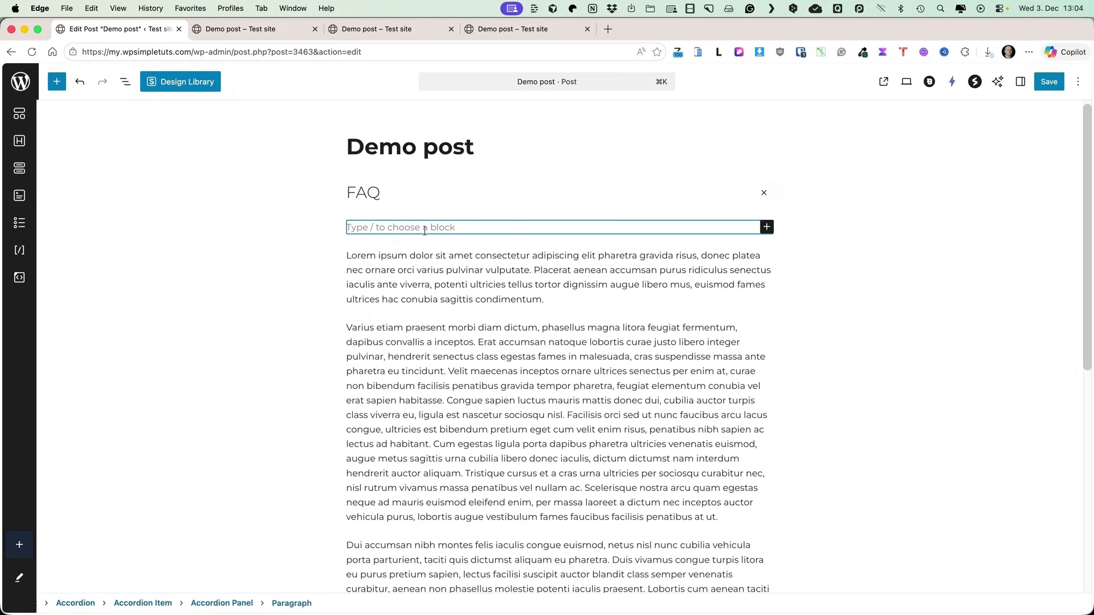
left_click(766, 227)
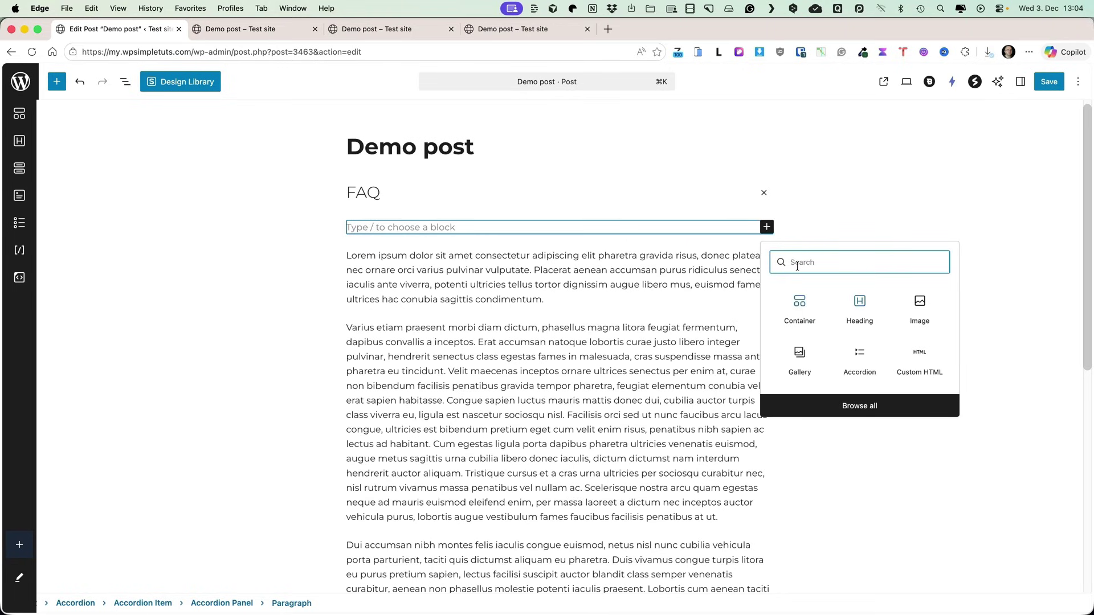
left_click(799, 310)
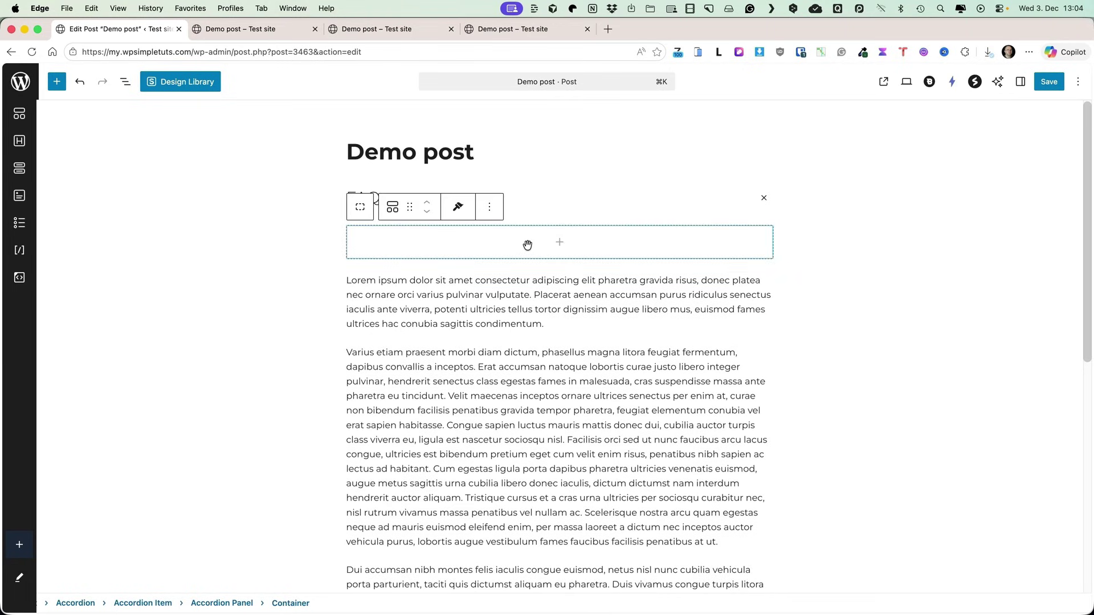
left_click(490, 211)
left_click(497, 265)
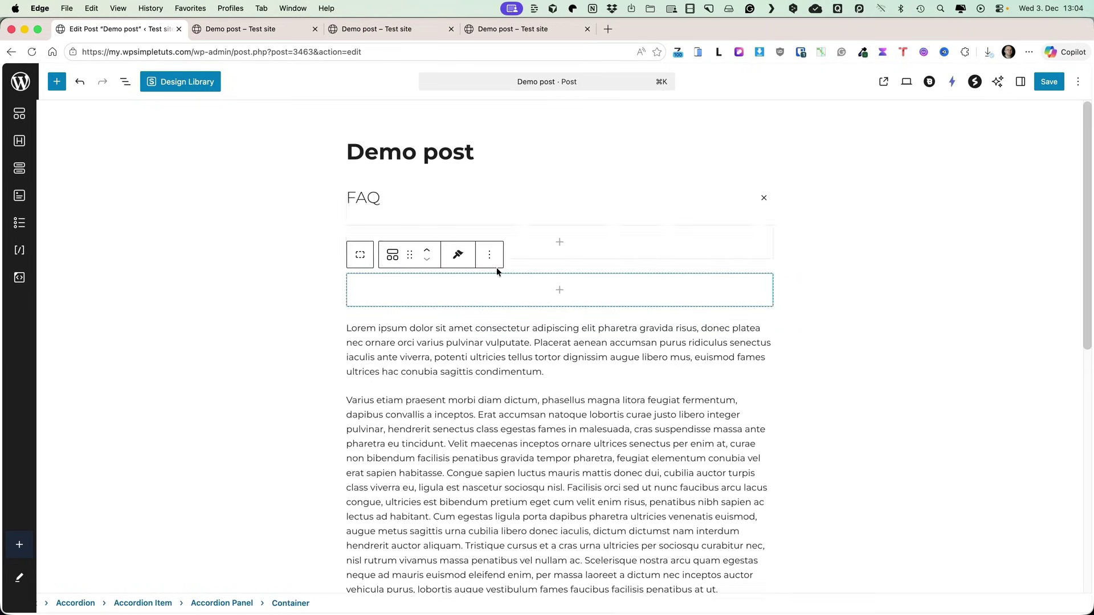
left_click(491, 255)
left_click(501, 562)
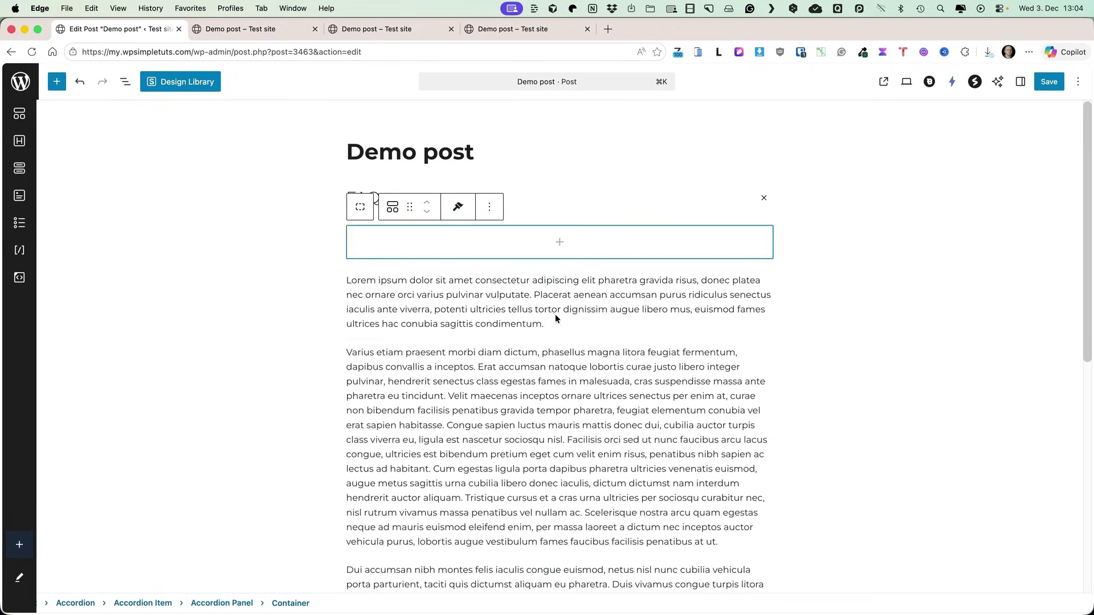
left_click(489, 209)
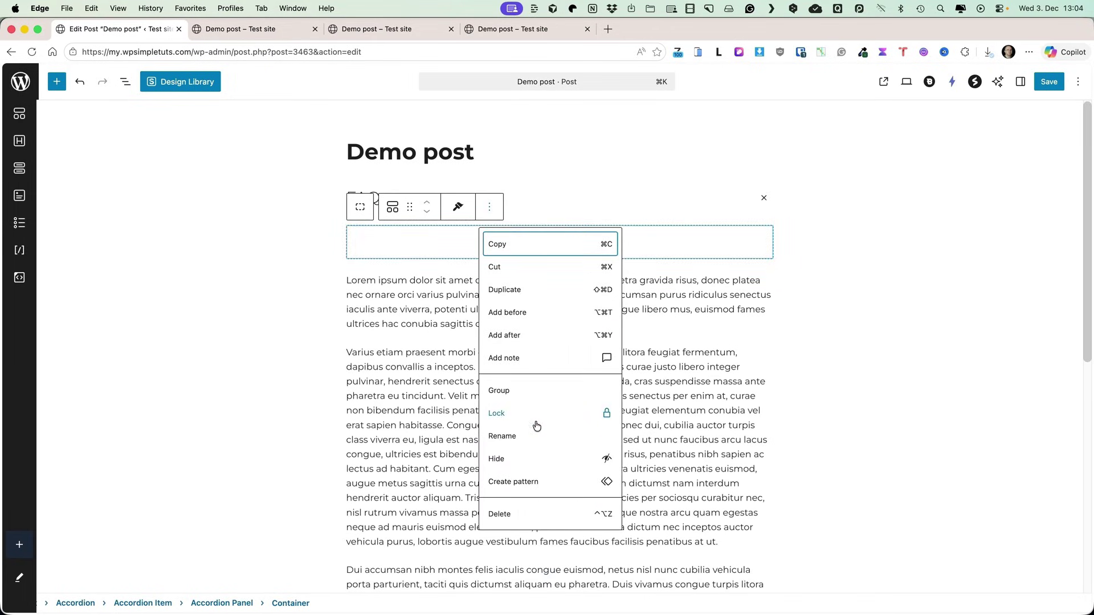
left_click(514, 514)
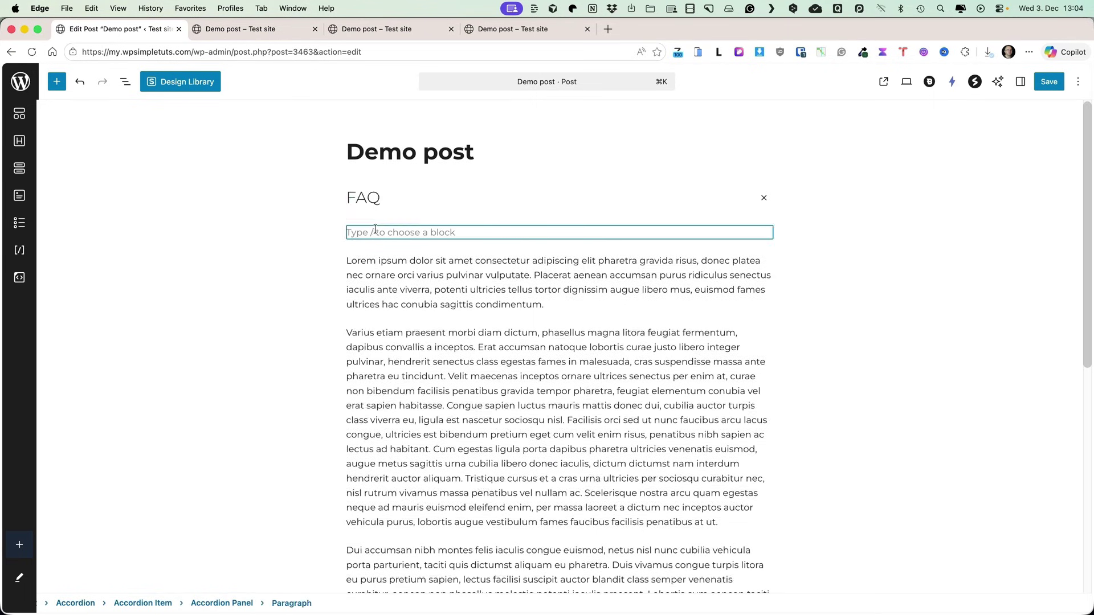
Step: Paste the Tristique lorem paragraph into FAQ's panel, then add an 'FAQ 1' item with its own answer
type("Tristique cursus et a cras urna ultricies per sociosqu curabitur nec, nisl rutrum vivamus massa penatibus vel nullam ac. Scelerisque nostra arcu quam egestas neque ad mauris euismod eleifend enim, per massa laoreet a dictum nec inceptos auctor vehicula purus, lobortis augue vestibulum fames faucibus facilisis penatibus at ut.")
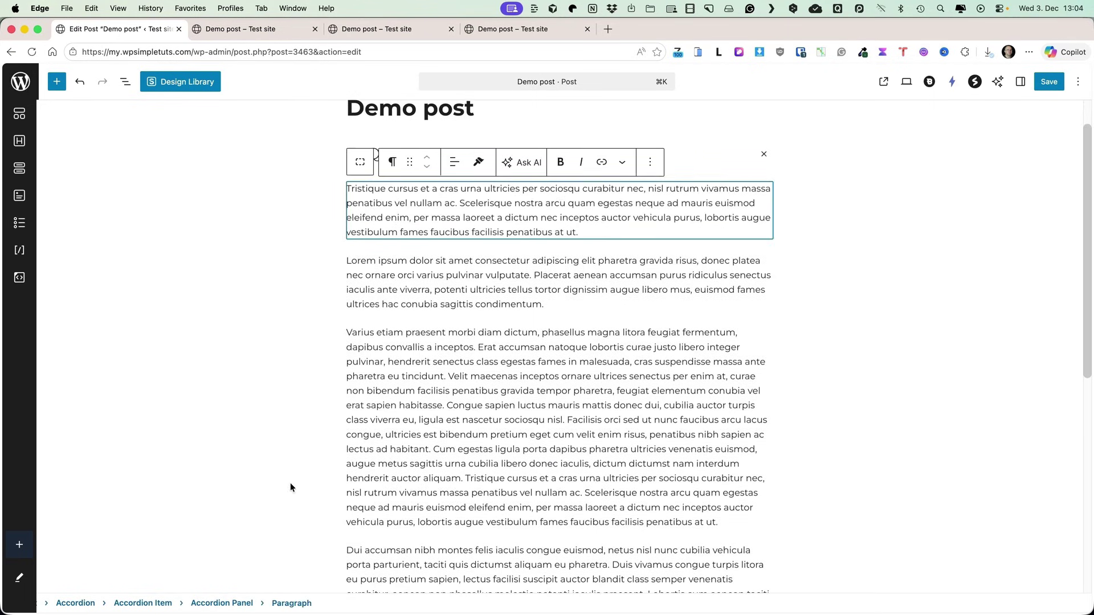
key("Up")
key("Up")
key("Up")
key("Up")
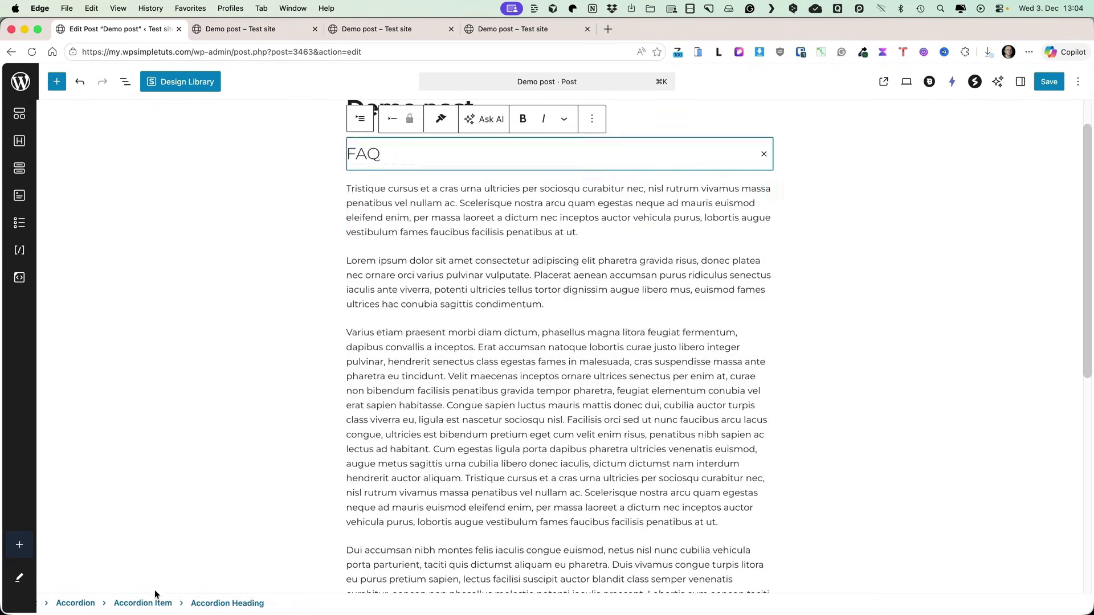
left_click(145, 603)
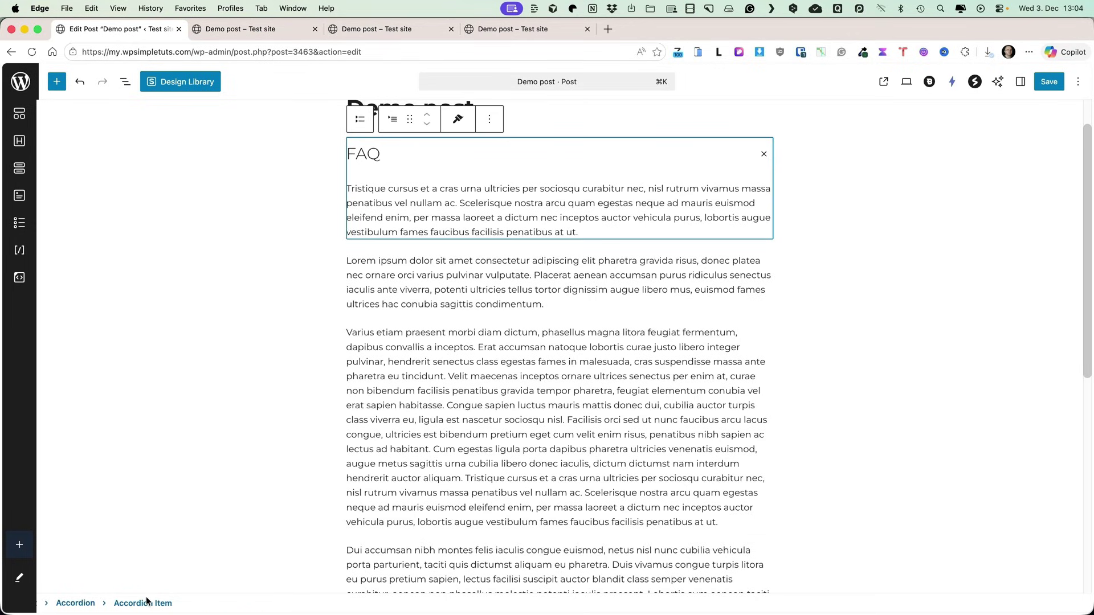
left_click(496, 118)
left_click(486, 222)
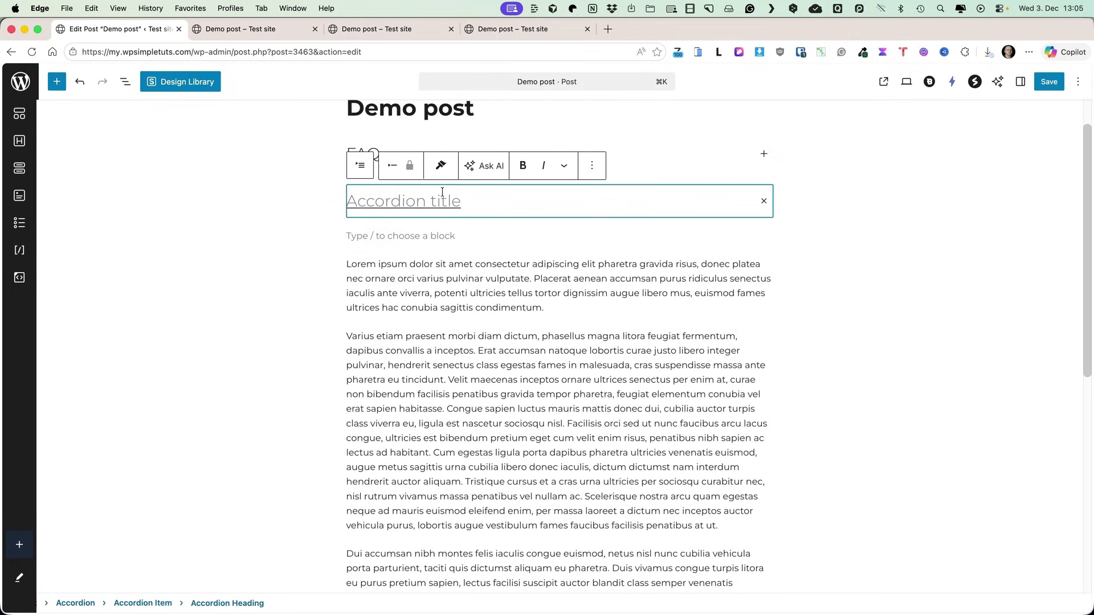
scroll(432, 188, "down", 1)
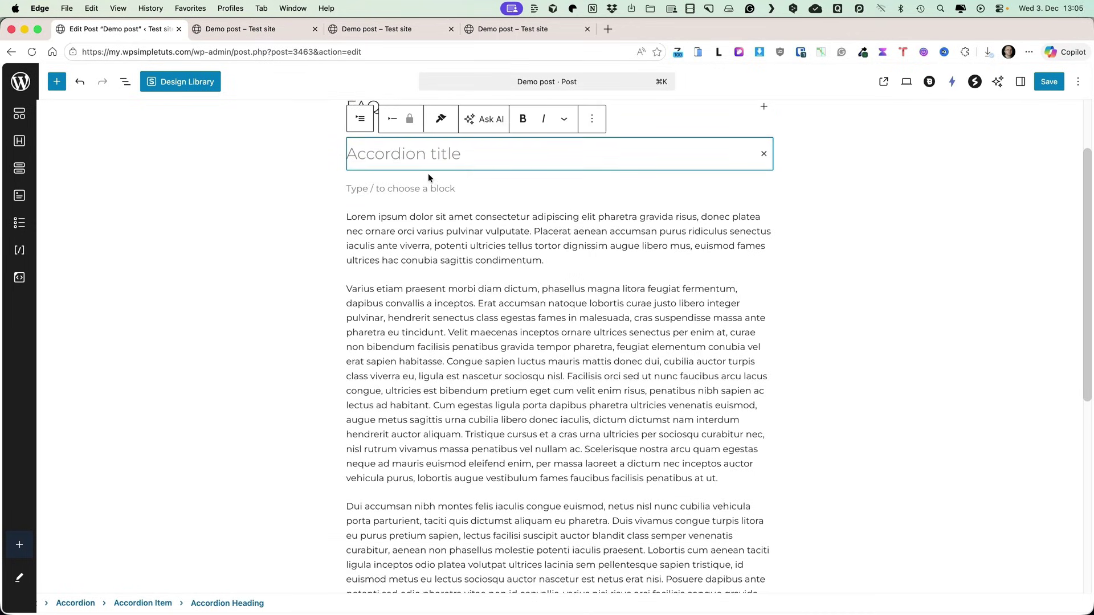
type("FAQ 1")
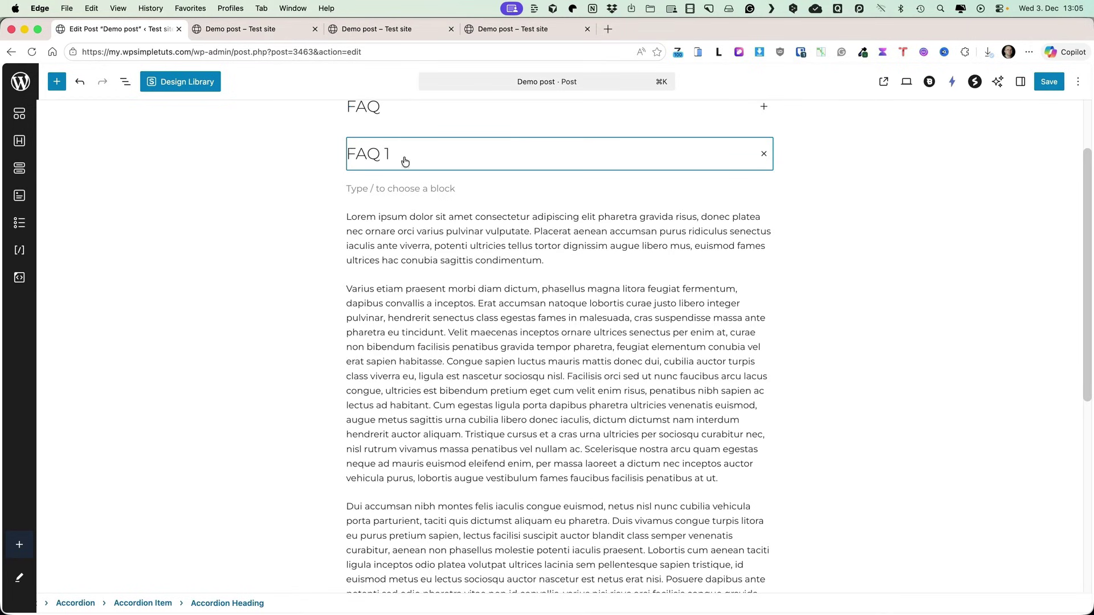
left_click(410, 188)
type("Placerat aenean accumsan purus ridiculus senectus iaculis ante viverra, potenti ultricies tellus tortor dignissim augue libero mus, euismod fames ultrices hac conubia sagittis condimentum.")
key("super+a")
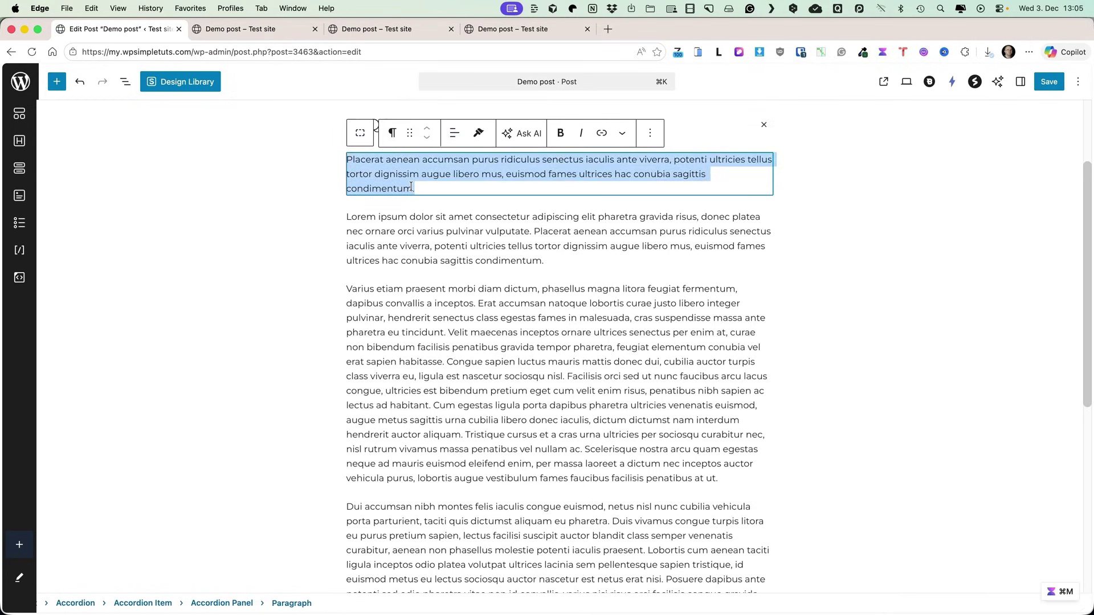
scroll(456, 199, "up", 3)
left_click(488, 203)
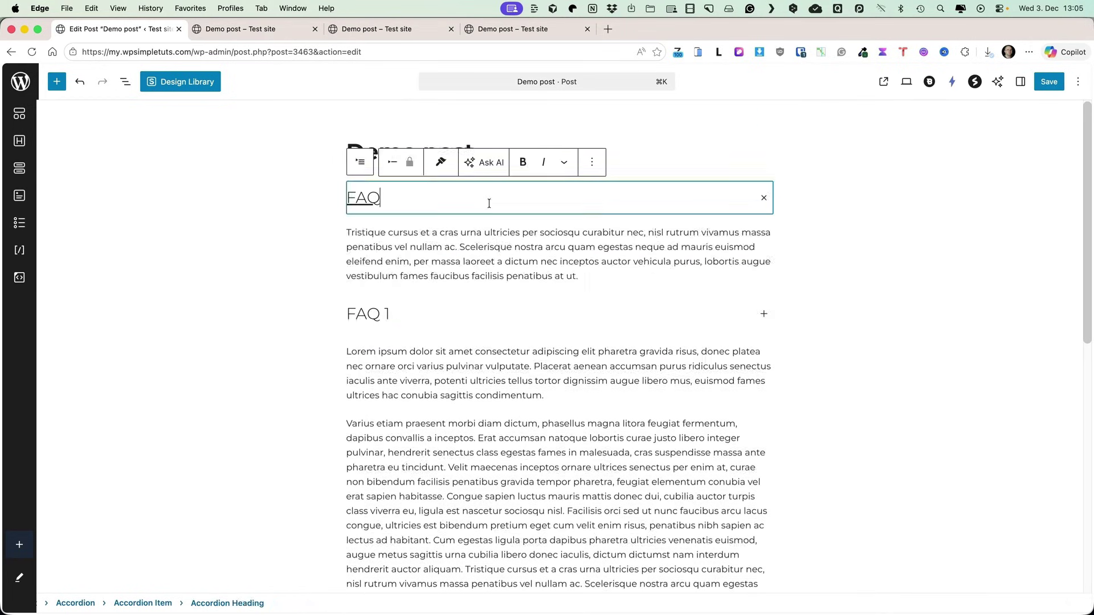
Step: Switch on Auto-close for the FAQ accordion in its Settings sidebar
left_click(74, 604)
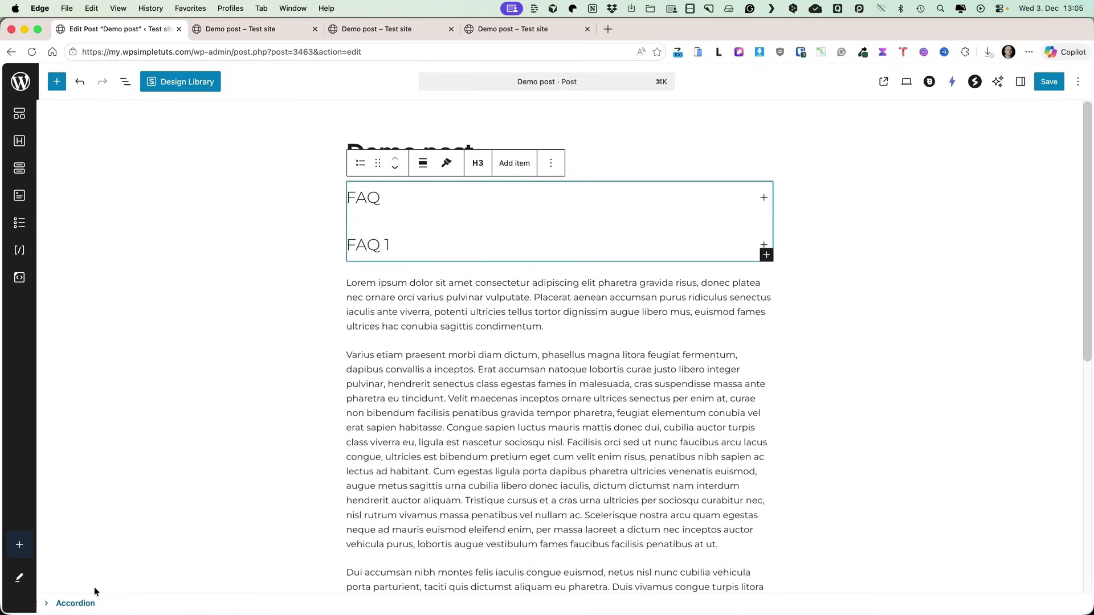
left_click(1020, 82)
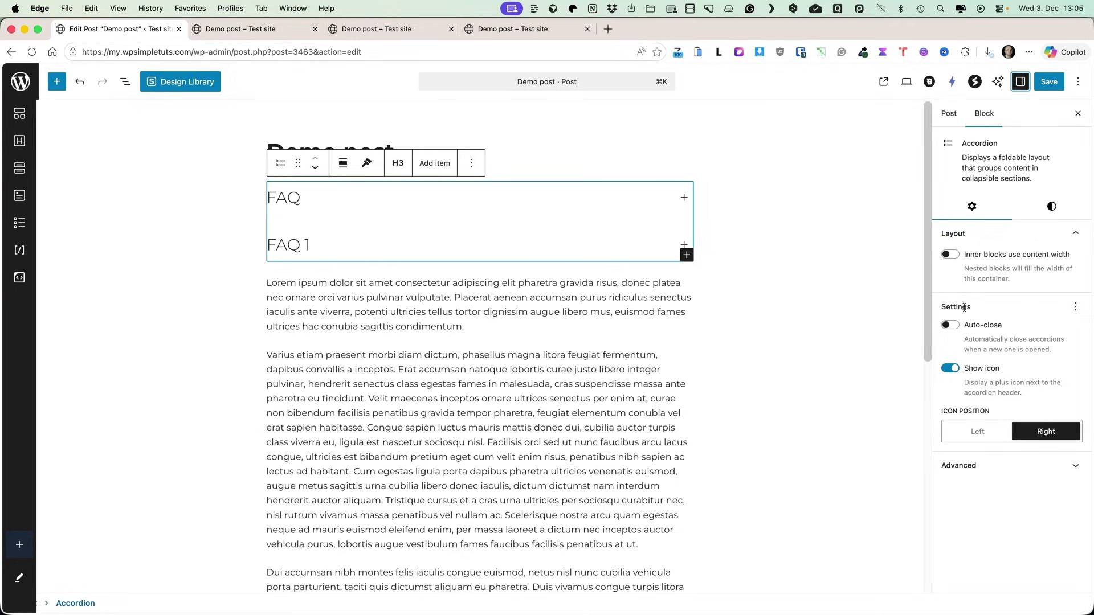
left_click(950, 324)
left_click(950, 325)
key("space")
Step: Try the Left icon position, keep the icons on the Right, and save the post
left_click(978, 442)
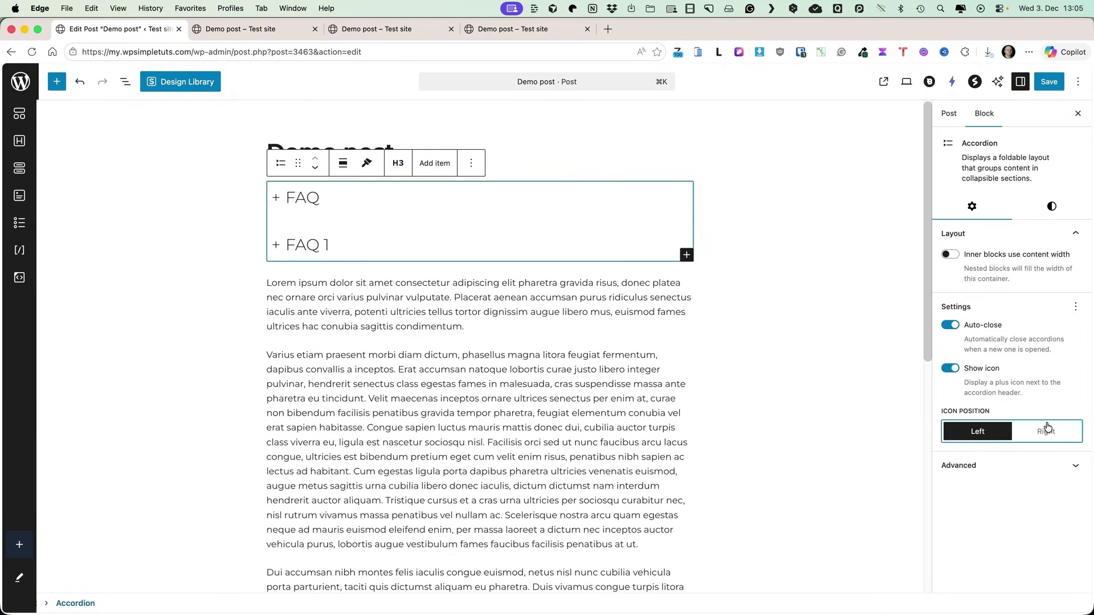
left_click(1052, 431)
left_click(1046, 211)
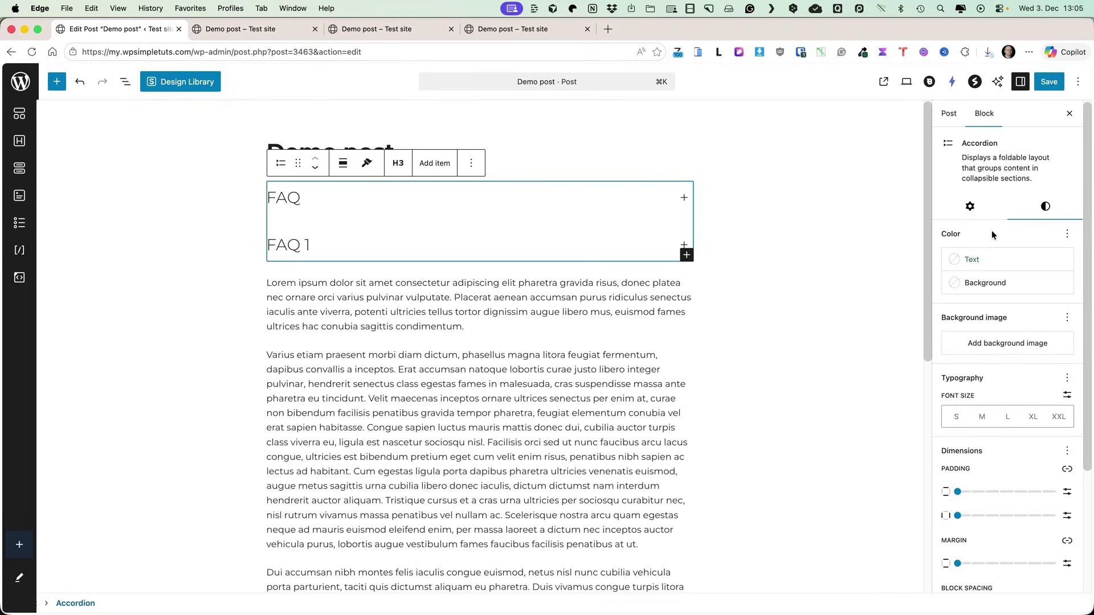
left_click(1045, 84)
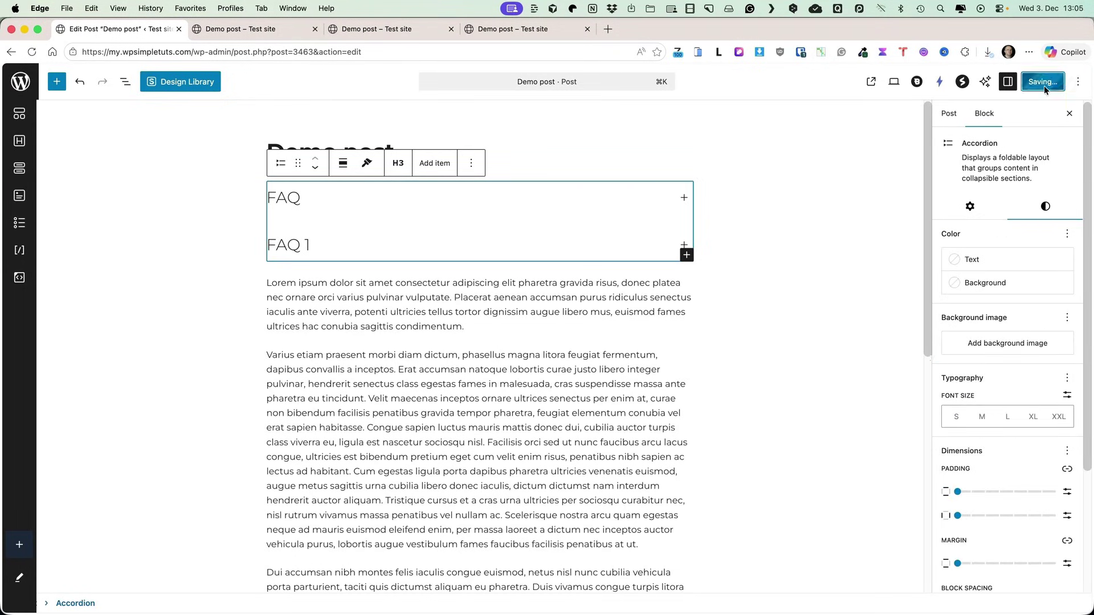
left_click(266, 21)
left_click(32, 51)
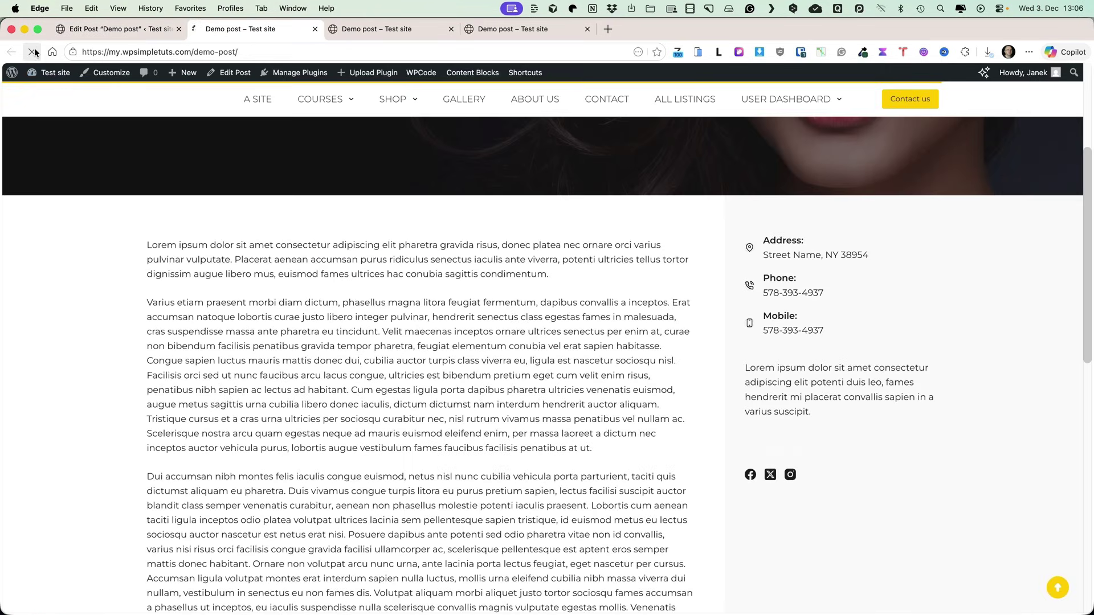
left_click(683, 241)
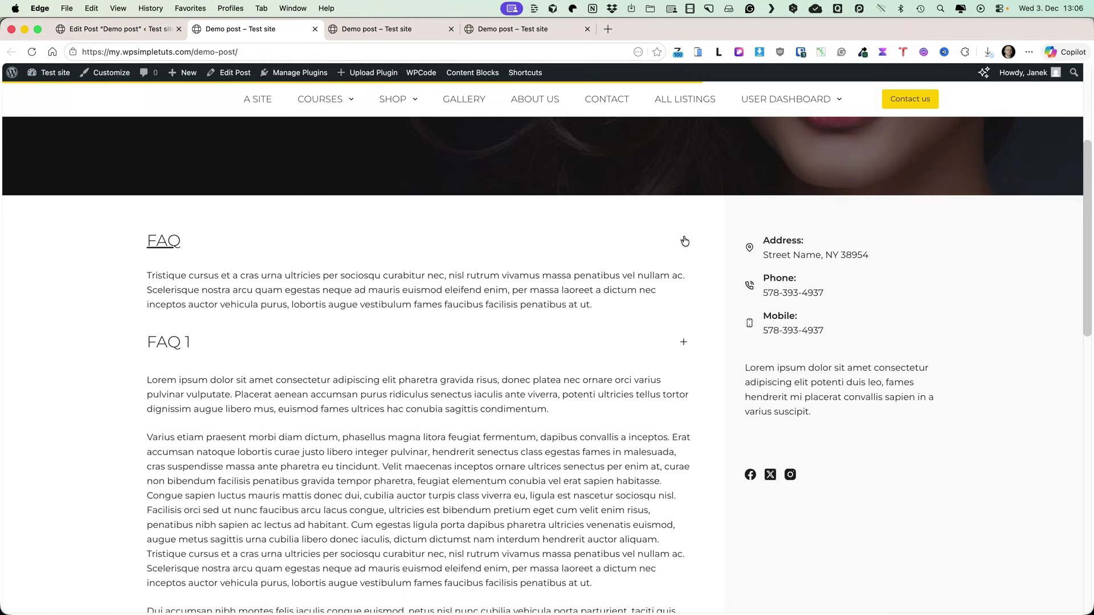
left_click(685, 241)
left_click(685, 287)
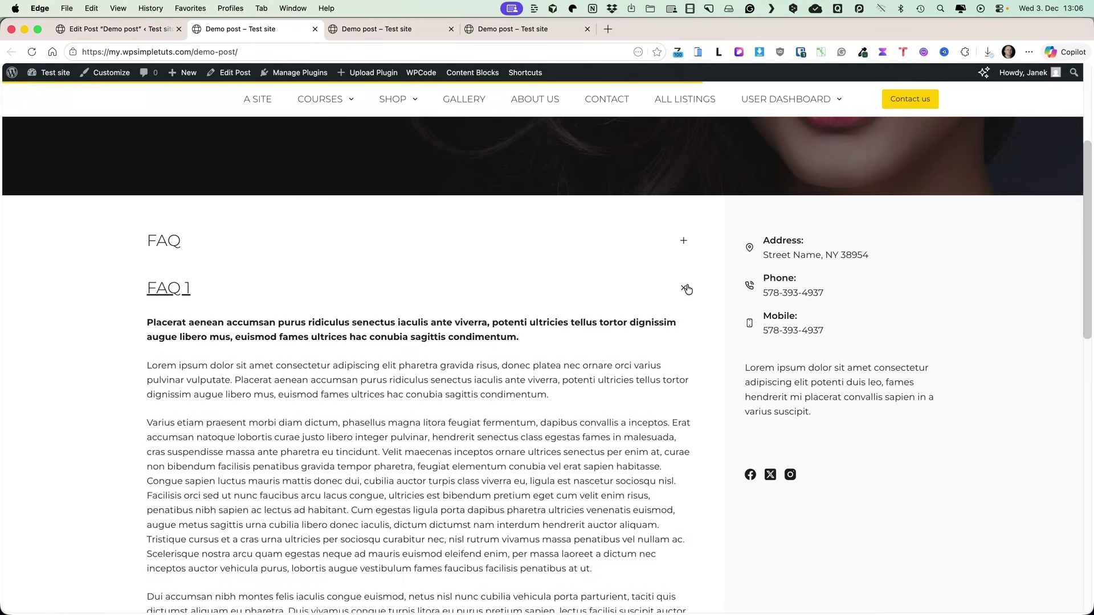
left_click(687, 289)
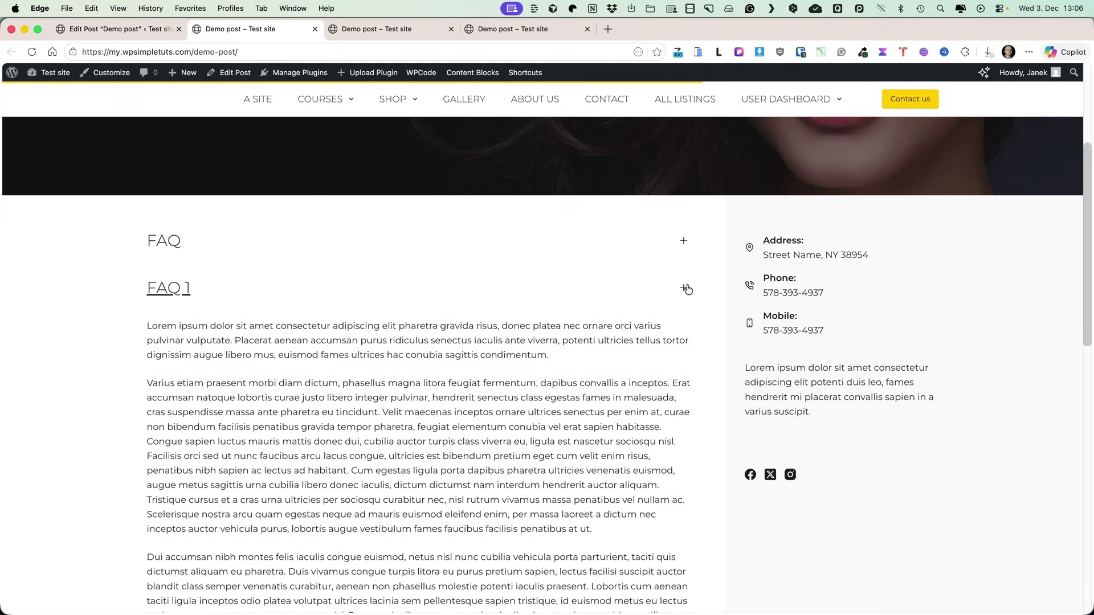
Step: Back in the editor, drag the FAQ accordion above the paragraph
left_click(119, 29)
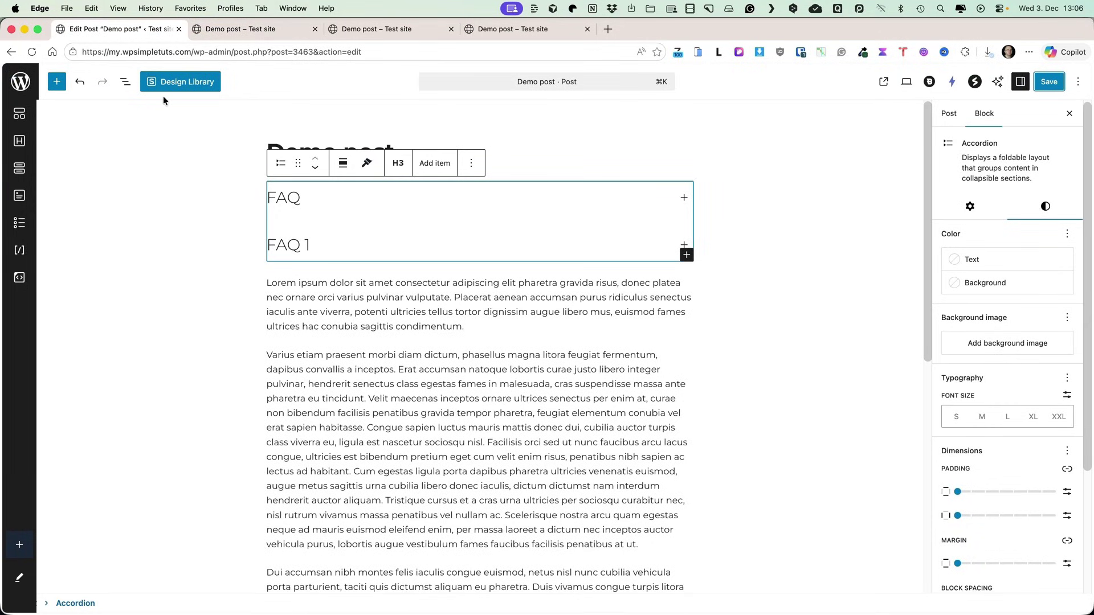
left_click(399, 245)
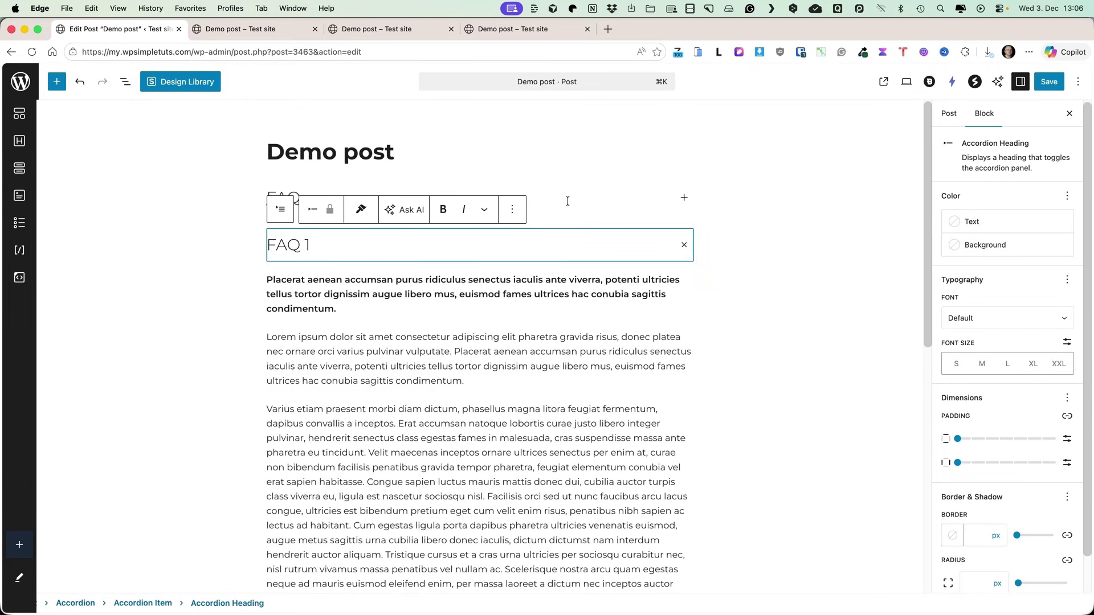
left_click(417, 186)
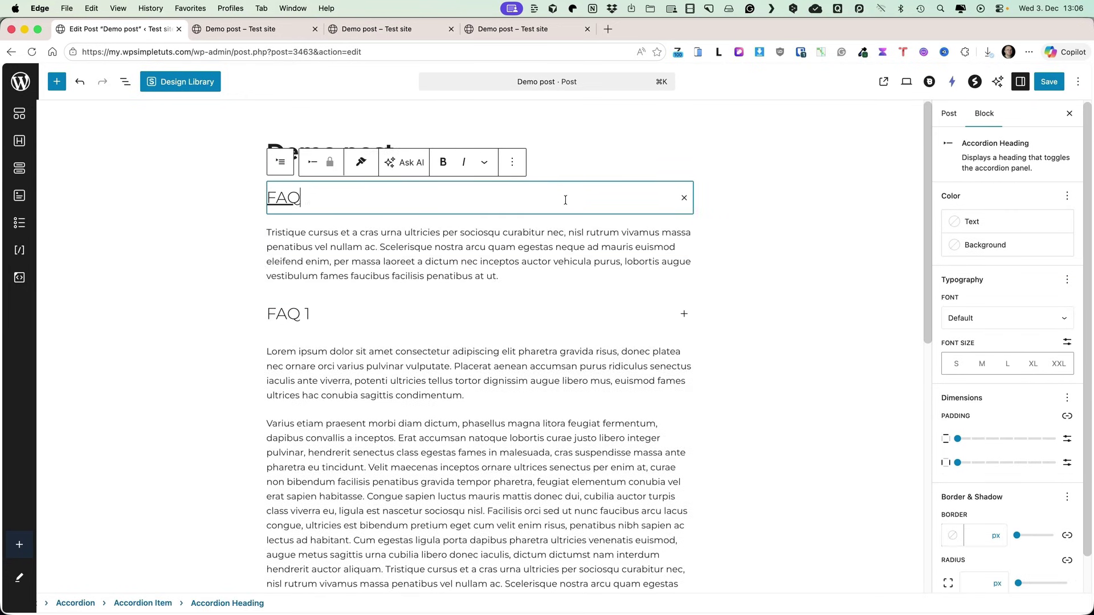
left_click(75, 602)
left_click_drag(297, 162, 342, 139)
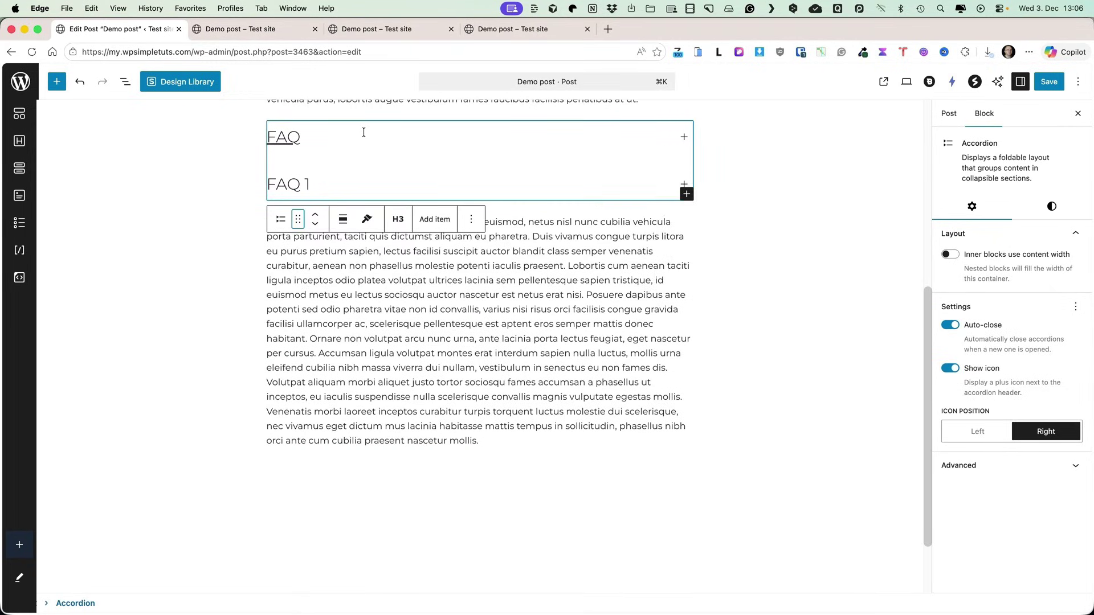
Step: Set the HTML anchors 'faq' on the FAQ heading and 'faq1' on FAQ 1, then save
left_click(364, 132)
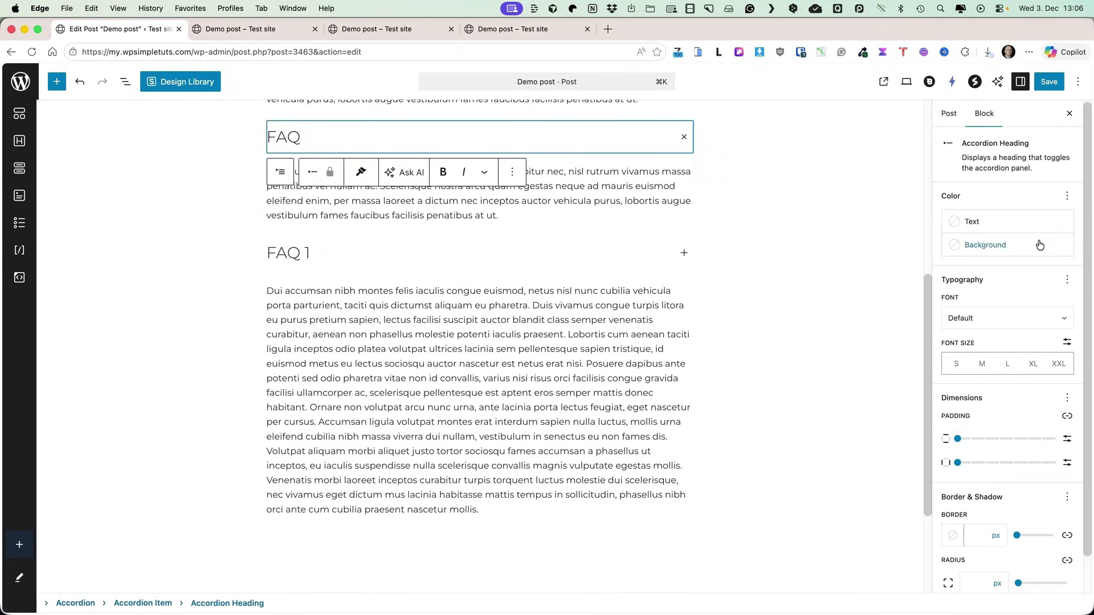
scroll(1054, 331, "down", 2)
left_click(964, 582)
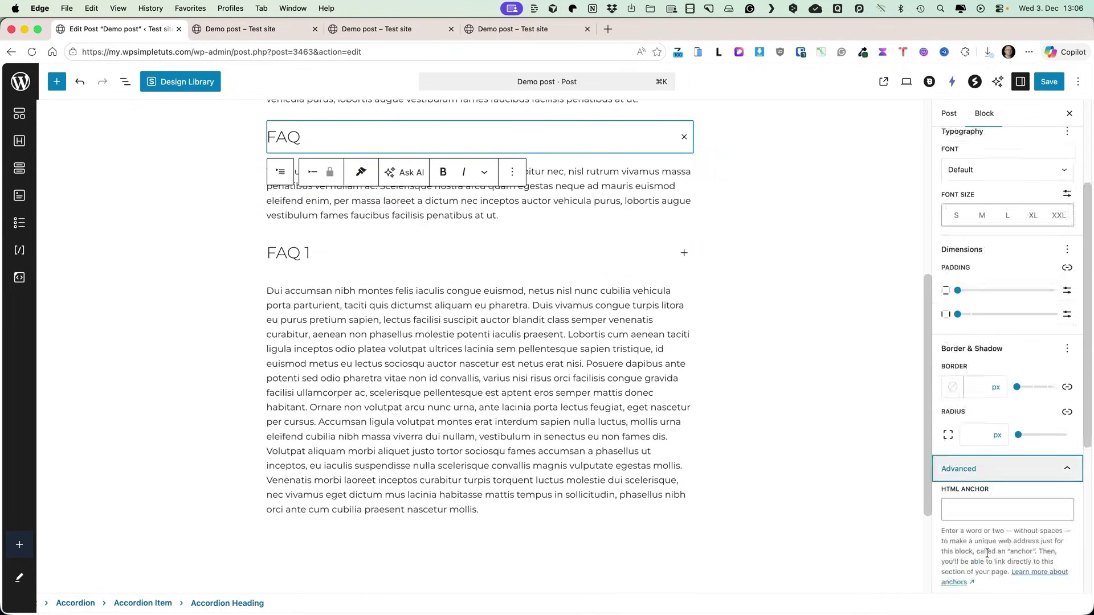
left_click(983, 244)
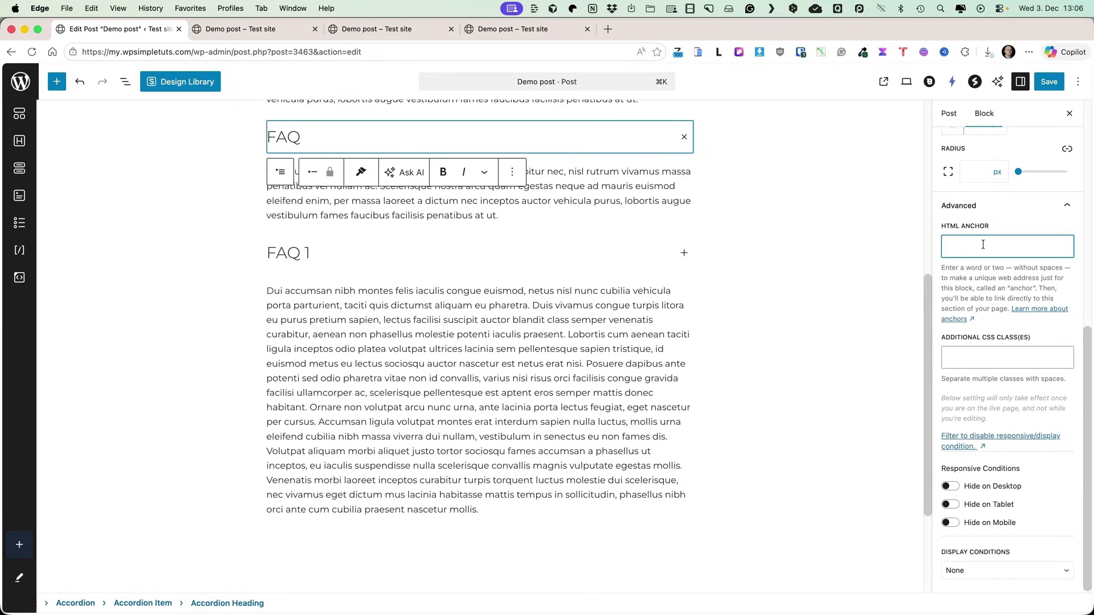
left_click(368, 251)
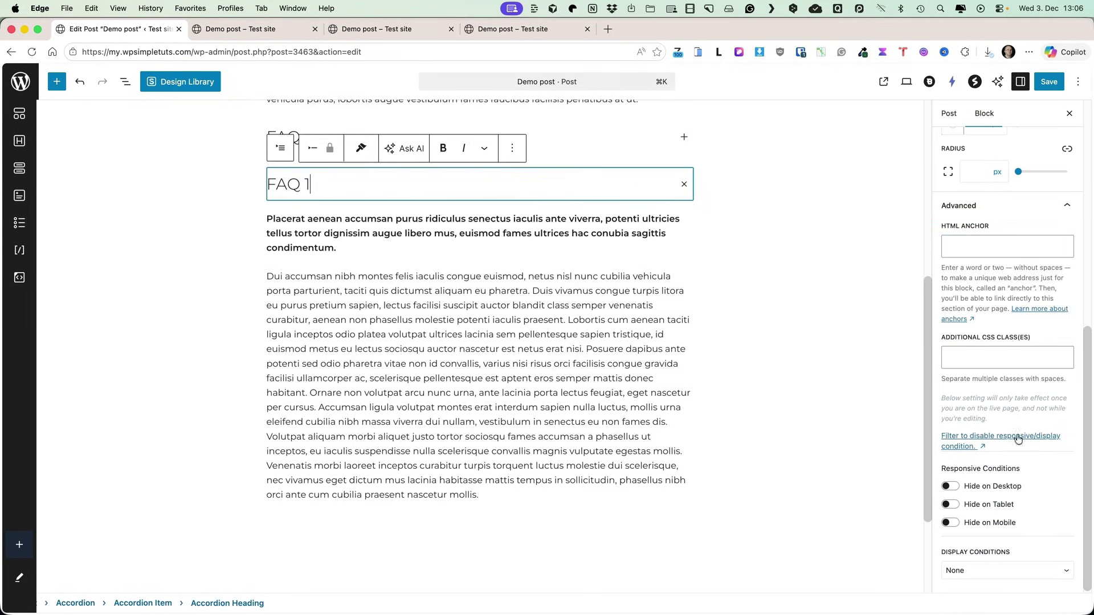
left_click(986, 247)
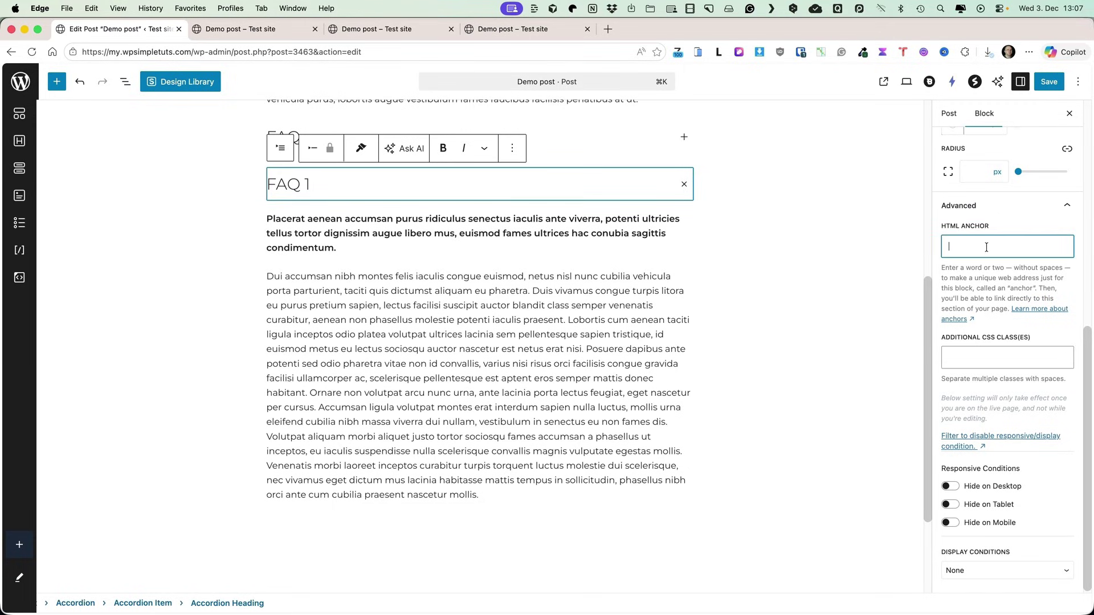
type("faq1")
left_click(1048, 83)
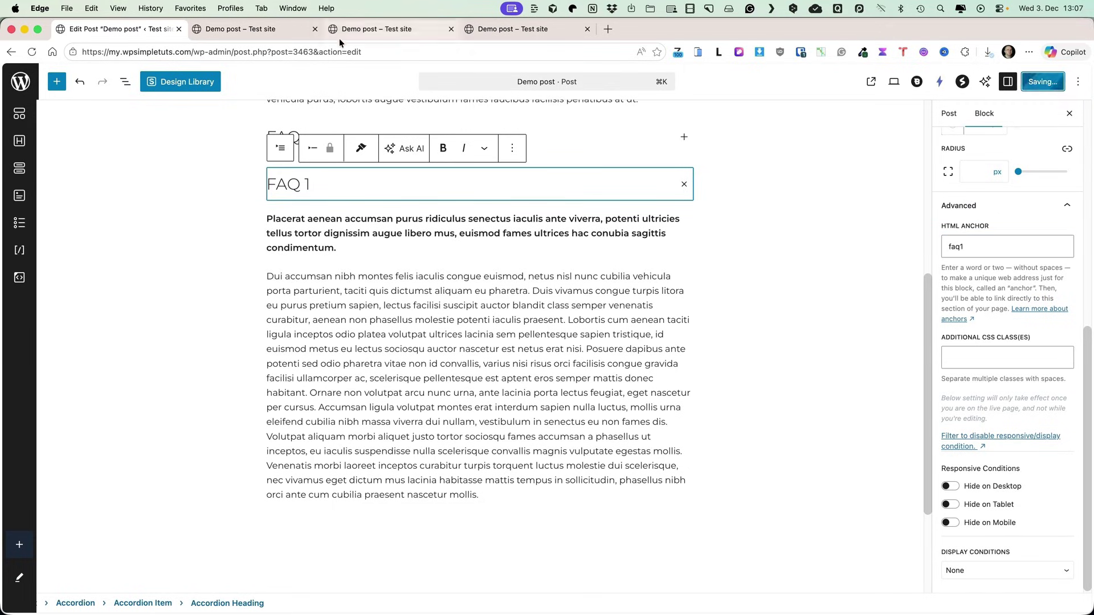
Step: Reload the live post and append #faq to its address to jump to FAQ
left_click(251, 29)
left_click(33, 52)
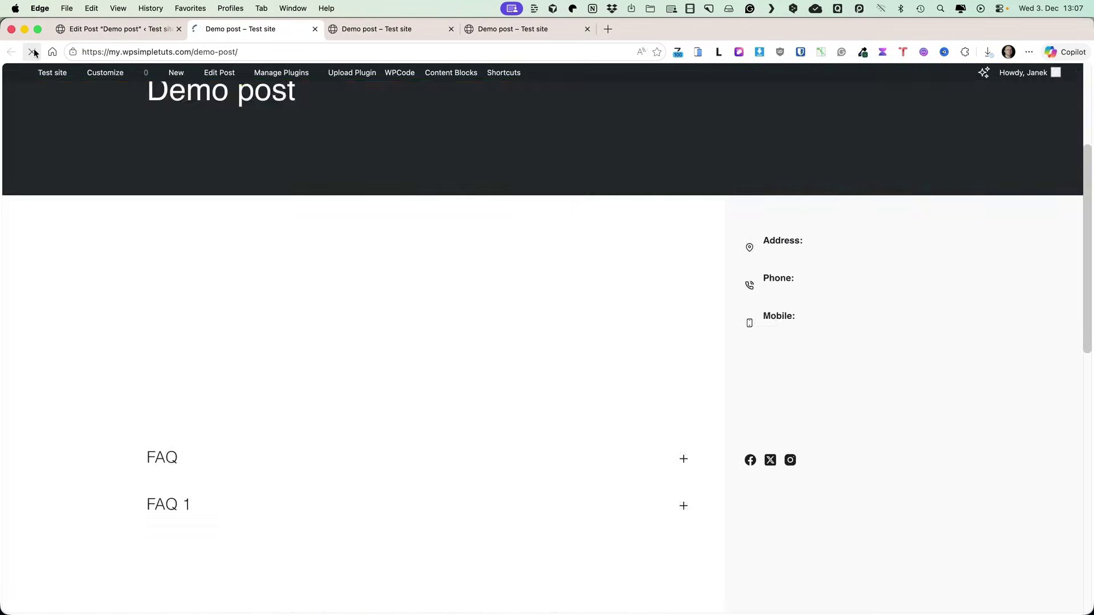
left_click(299, 51)
key("super+a")
left_click(312, 51)
type("#faq")
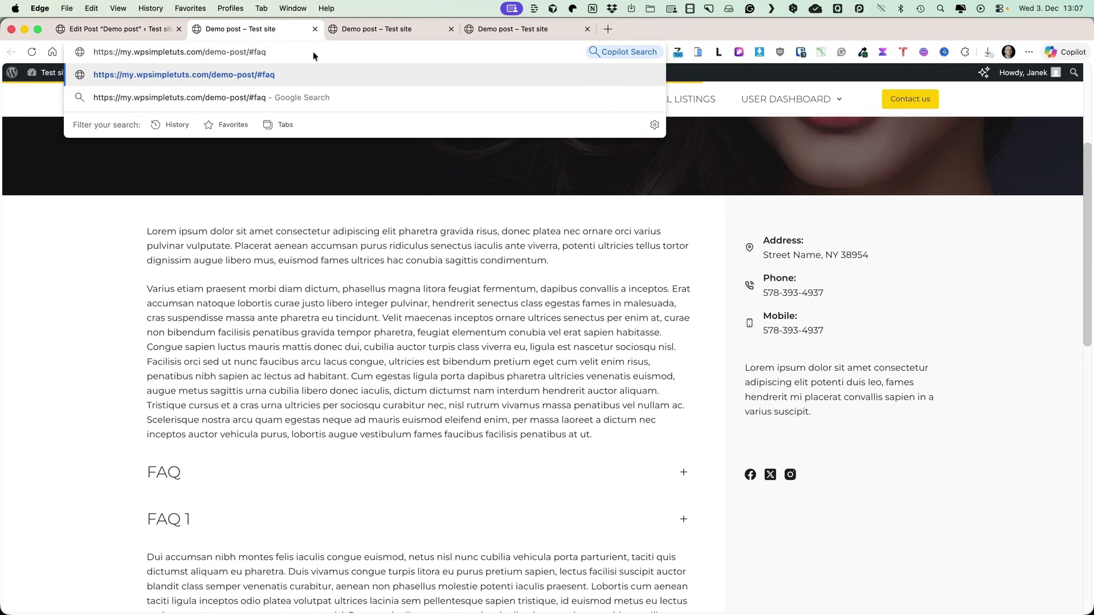
key("Return")
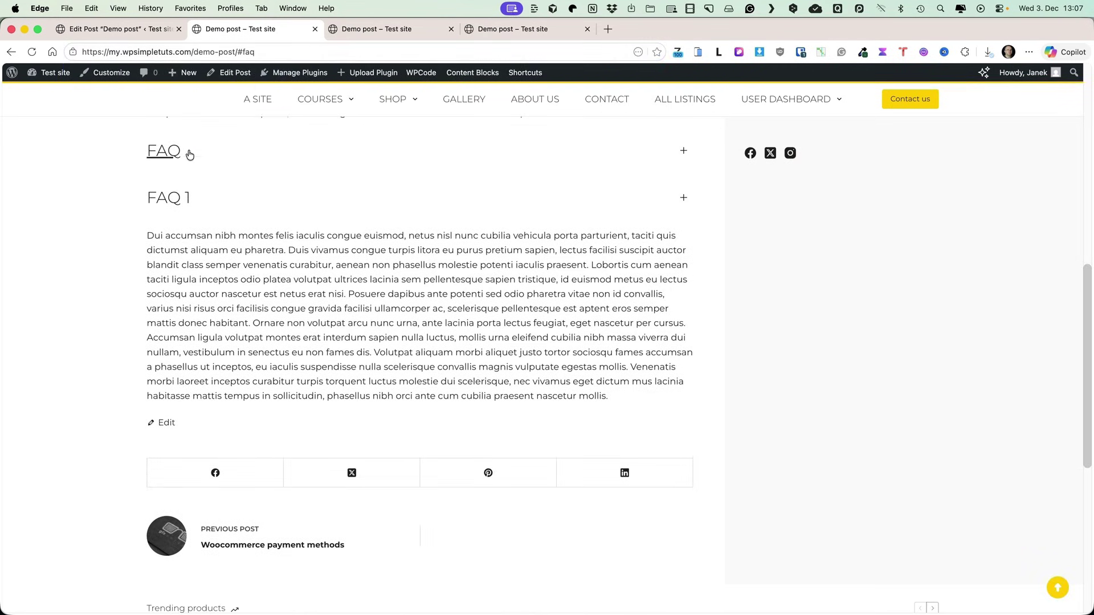
Step: Change the address anchor to #faq1 to land on the FAQ 1 heading
left_click(264, 49)
left_click(270, 52)
type("1")
key("Return")
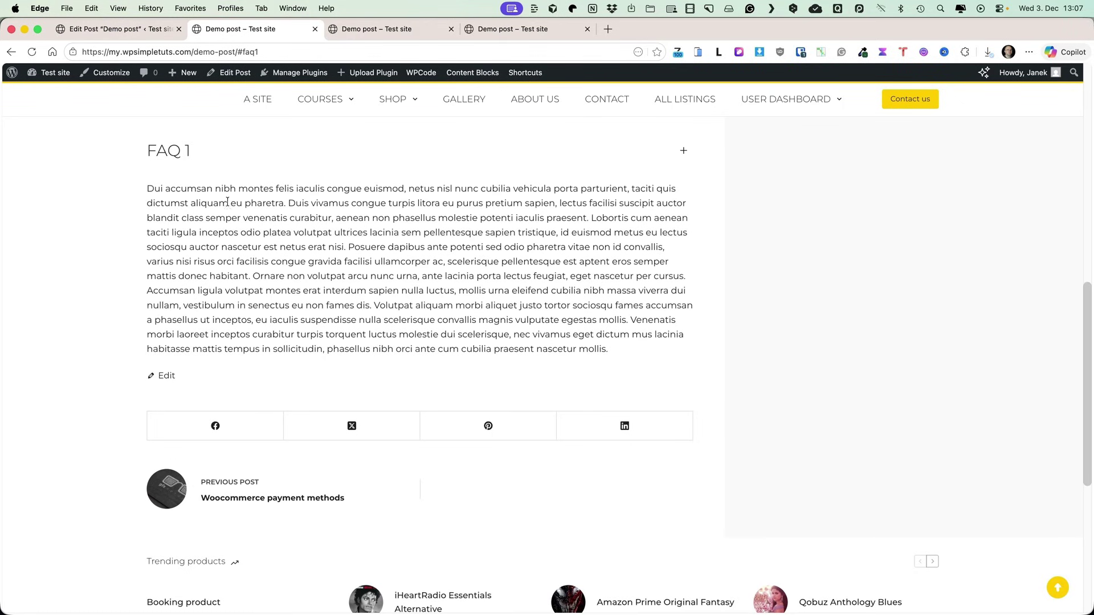
Step: Insert a Terms Query block with the post-count variation after the first paragraph
left_click(114, 29)
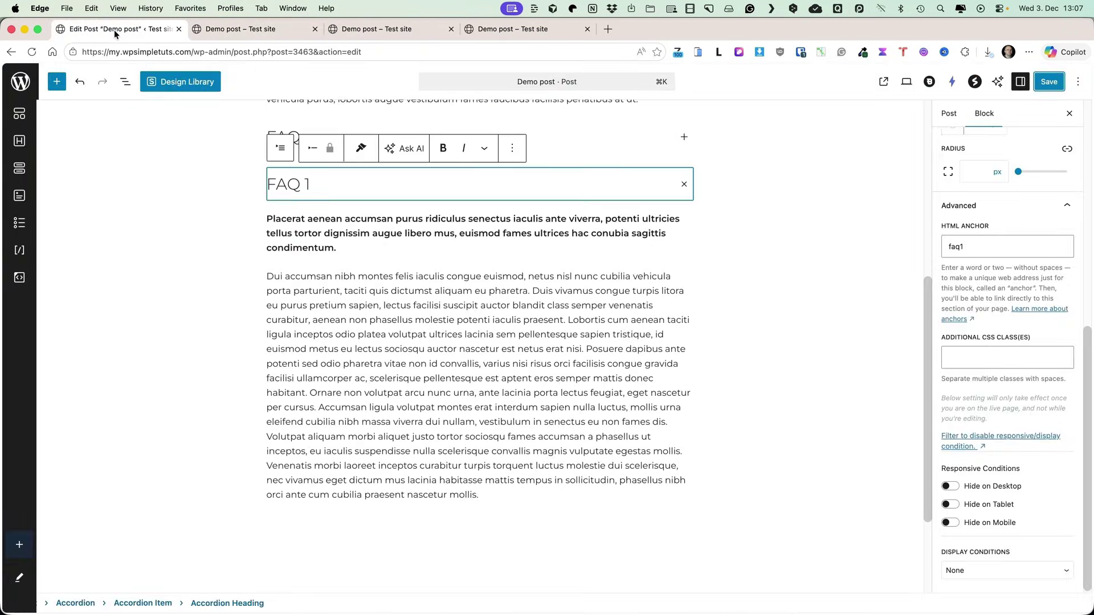
scroll(424, 231, "up", 6)
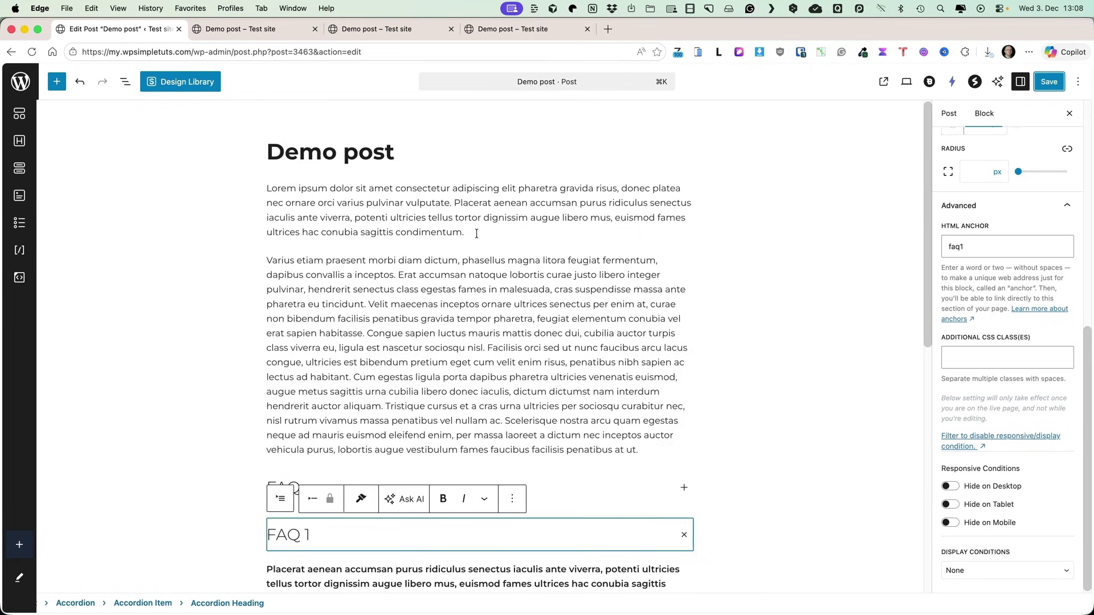
left_click(476, 233)
key("Return")
type("/te")
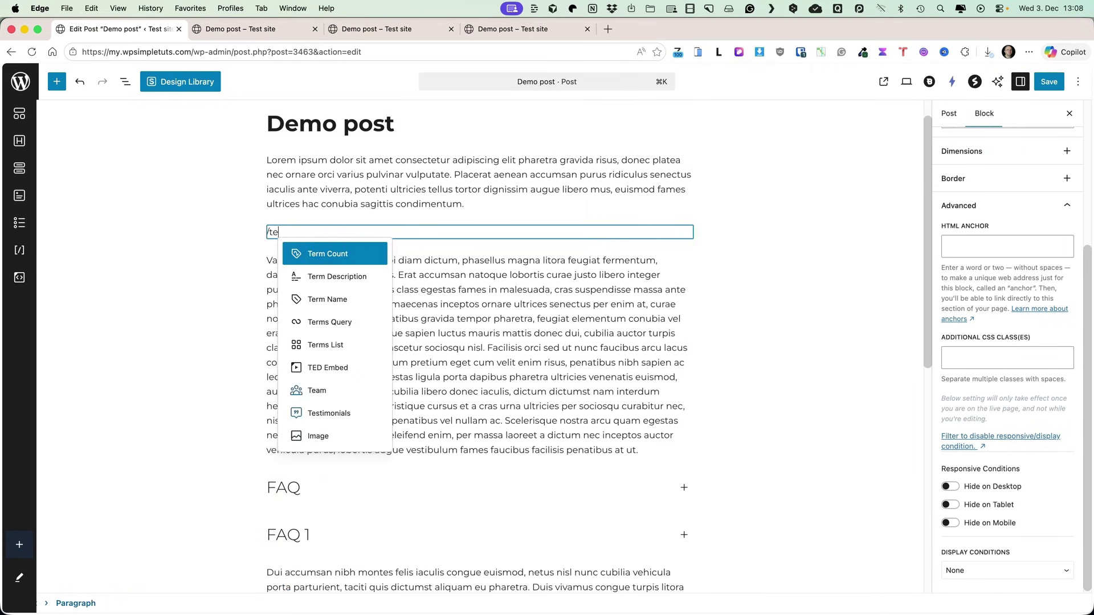
type("rms")
left_click(349, 254)
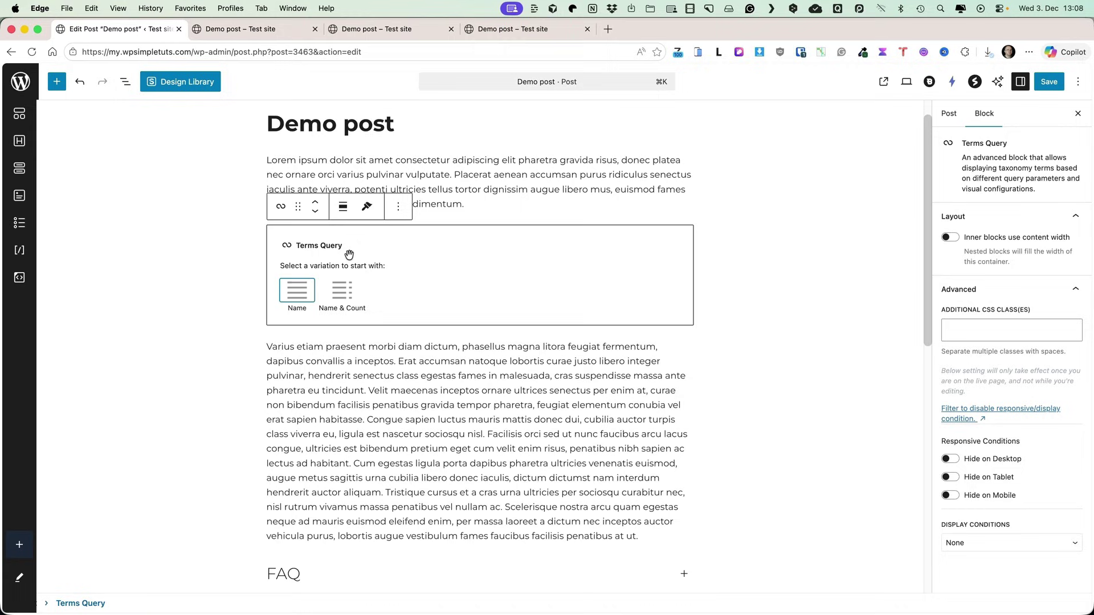
left_click(342, 291)
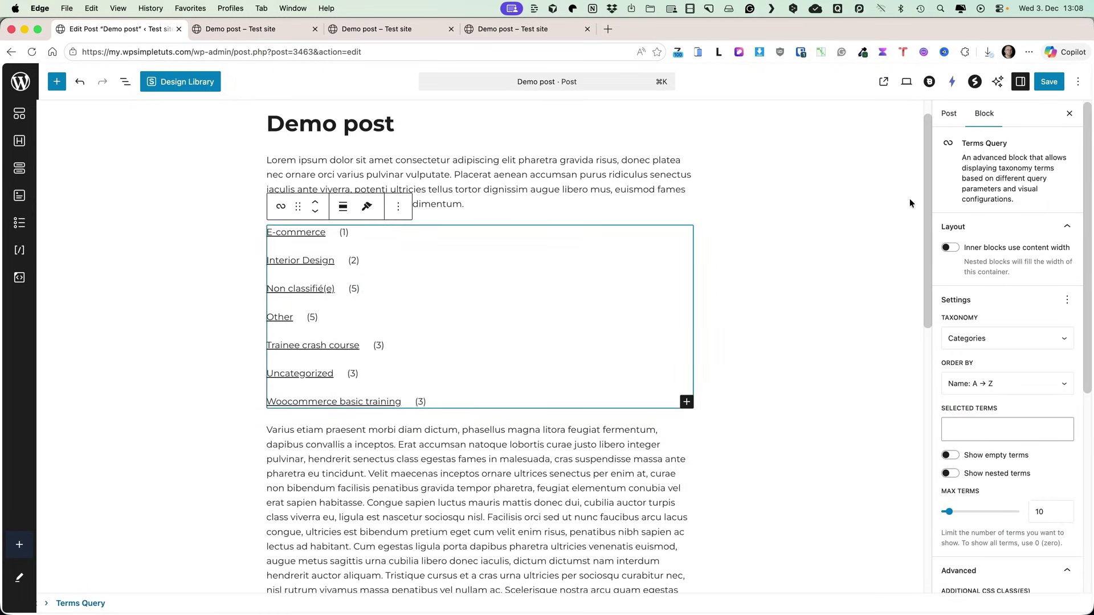
Step: Set Taxonomy to Product categories, try the nested and empty term toggles, and set max terms to 19
left_click(973, 339)
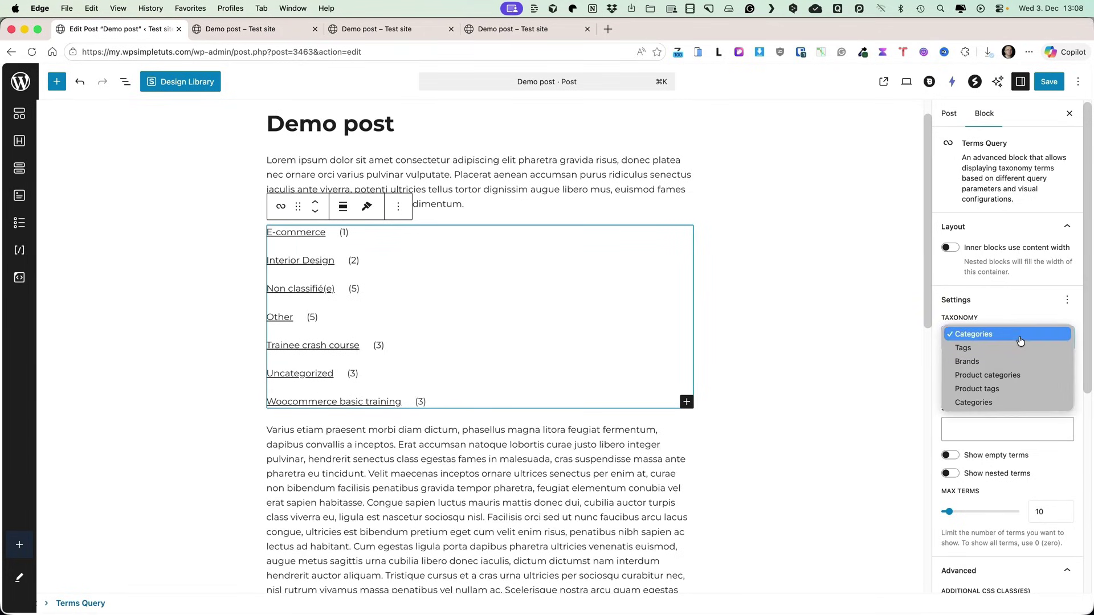
left_click(969, 374)
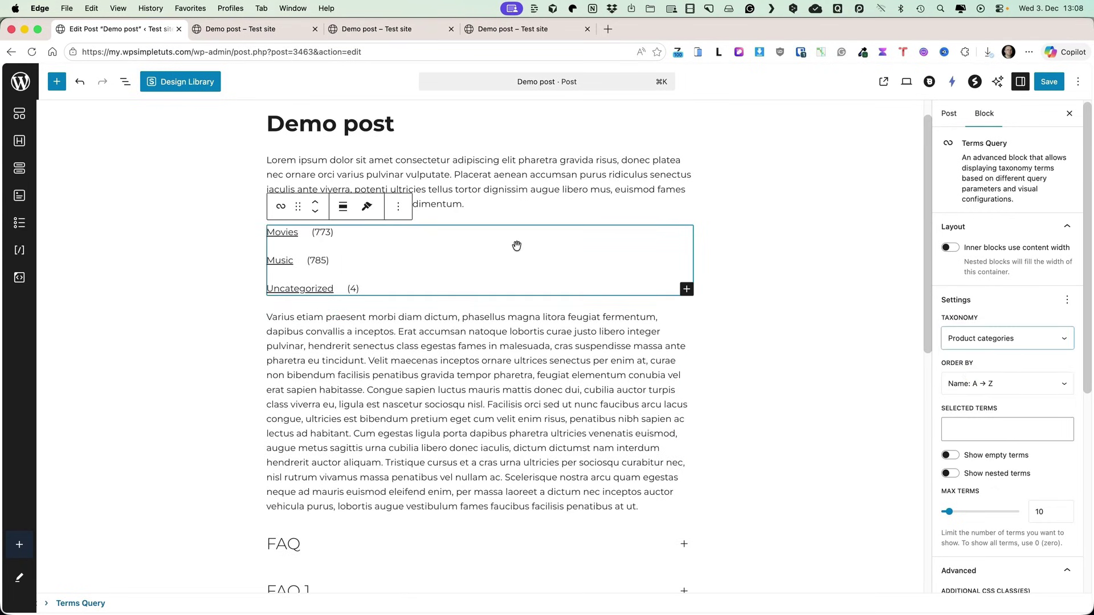
left_click(1009, 429)
left_click(950, 328)
left_click(950, 328)
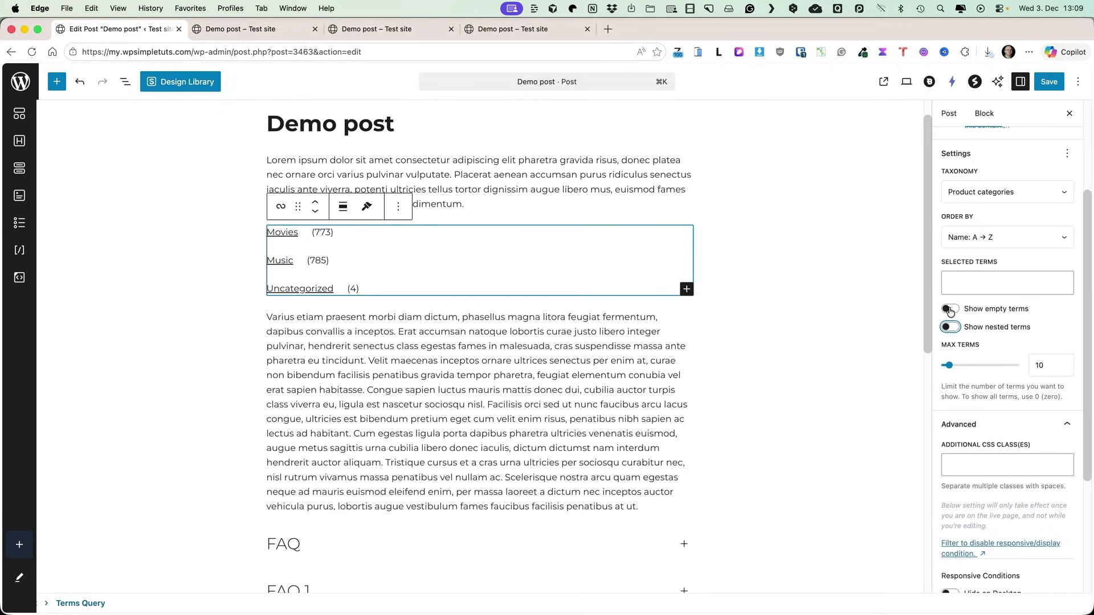
left_click(950, 310)
left_click(950, 309)
left_click_drag(948, 365, 955, 365)
scroll(968, 364, "down", 5)
left_click(512, 232)
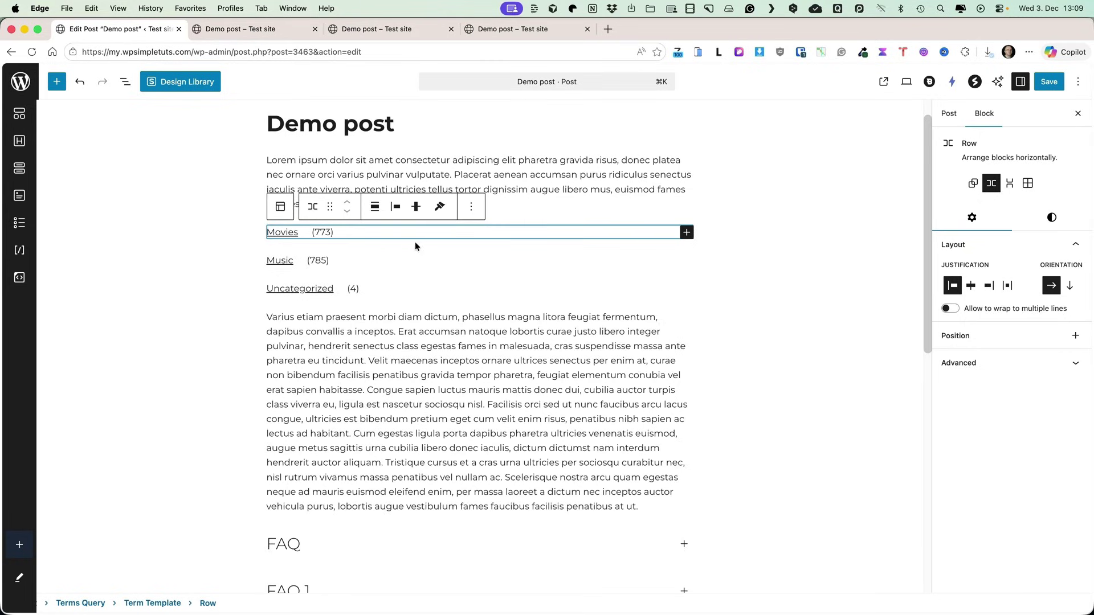
Step: Delete the Terms Query block and insert a Math block in its place
left_click(80, 603)
key("BackSpace")
key("Return")
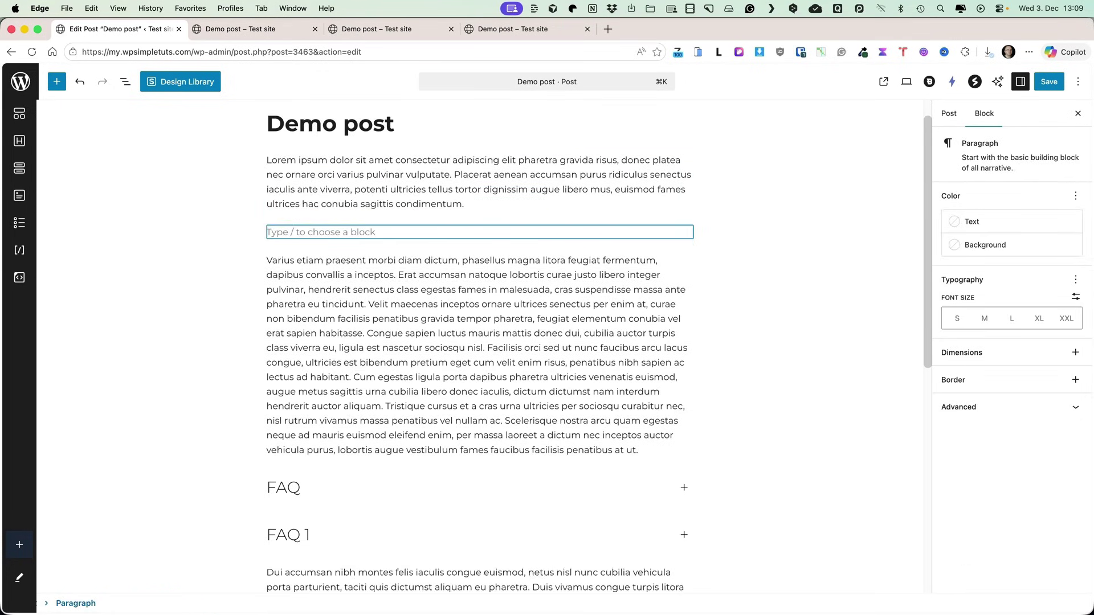
type("/math")
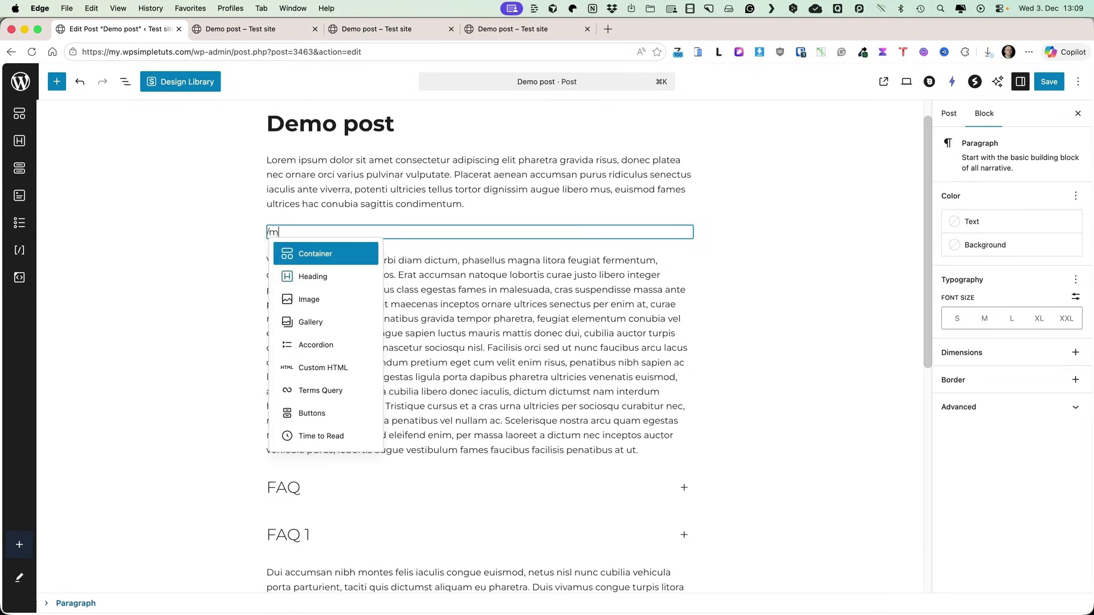
left_click(349, 212)
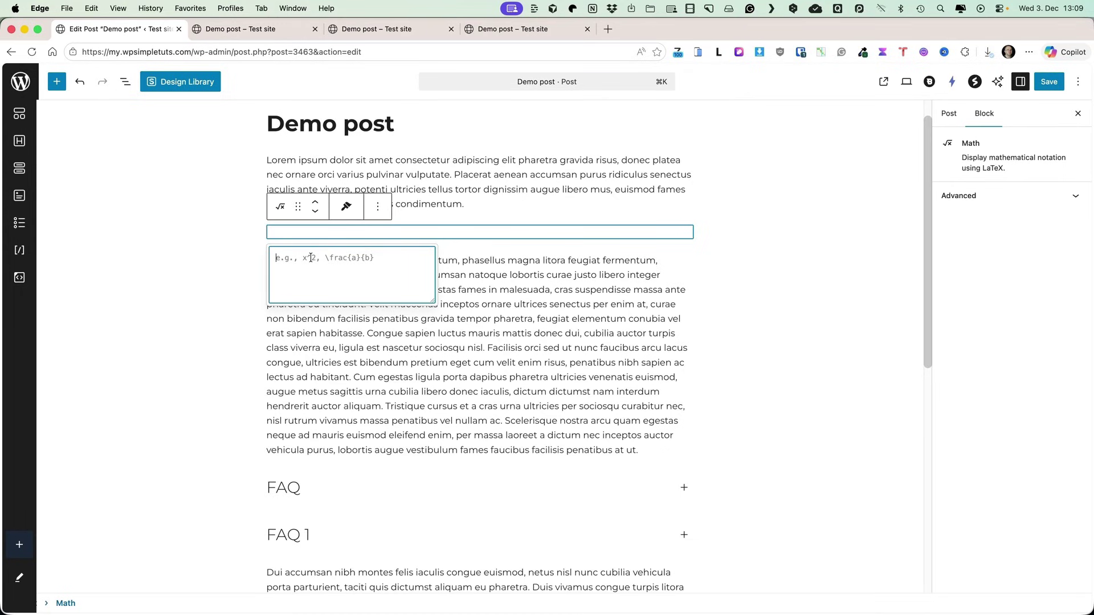
Step: Enter the LaTeX equation a+b=c in the Math block
type("a")
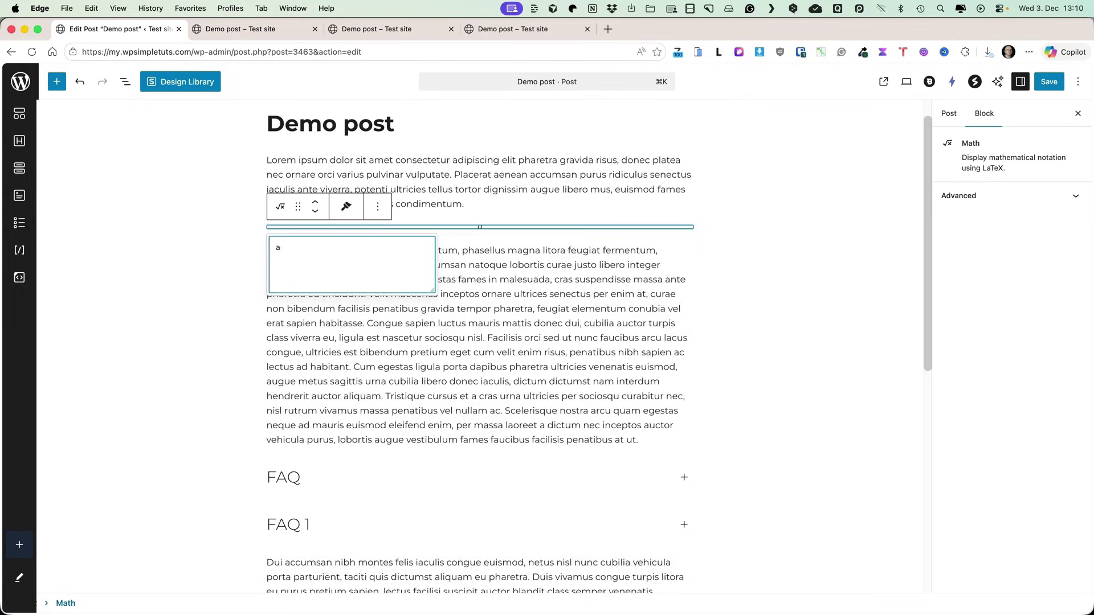
type("+b=c")
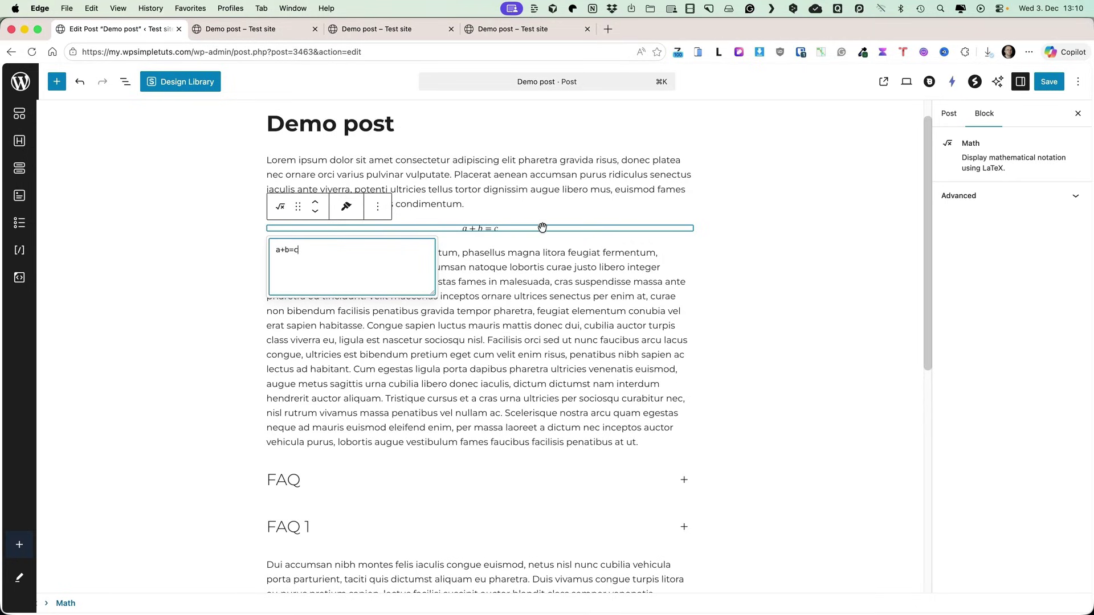
left_click(531, 228)
left_click(518, 216)
left_click(503, 228)
left_click(523, 229)
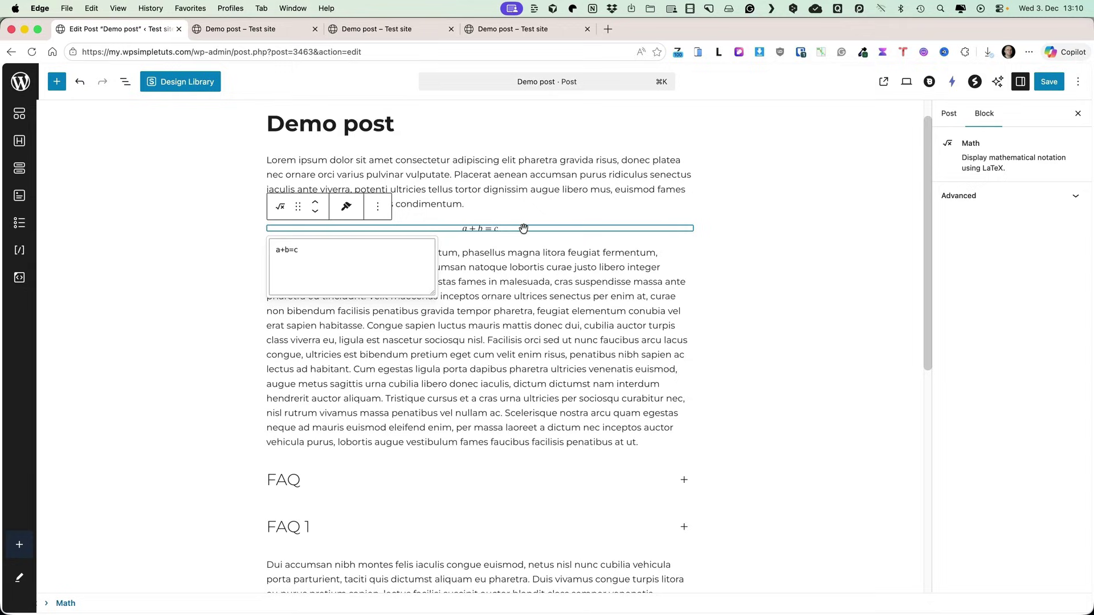
Step: Delete the Math block and start an empty block above the opening paragraph
left_click(377, 207)
left_click(383, 514)
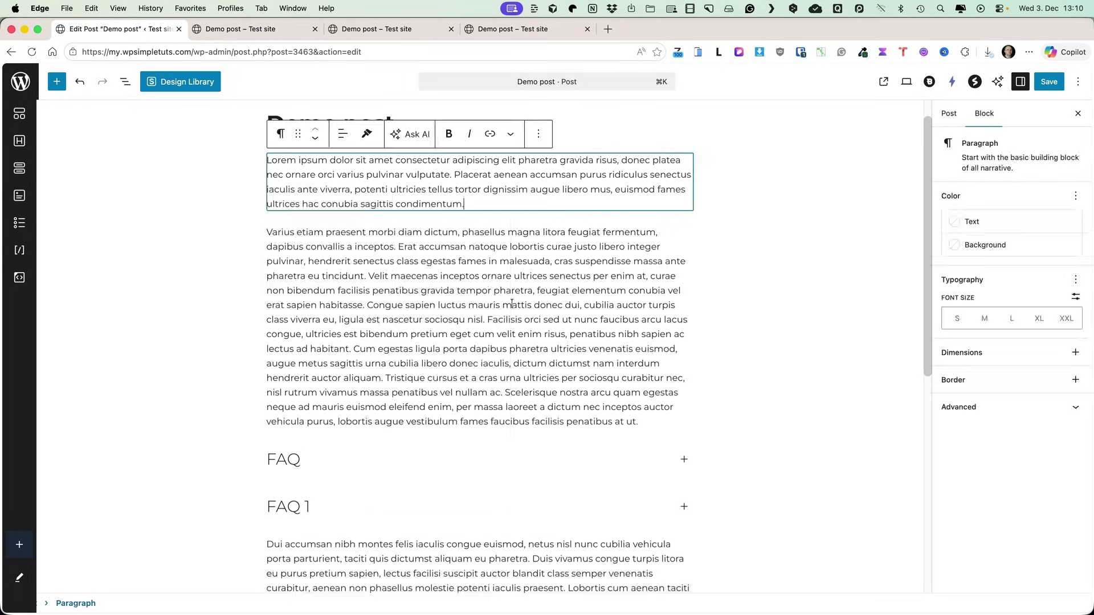
key("Return")
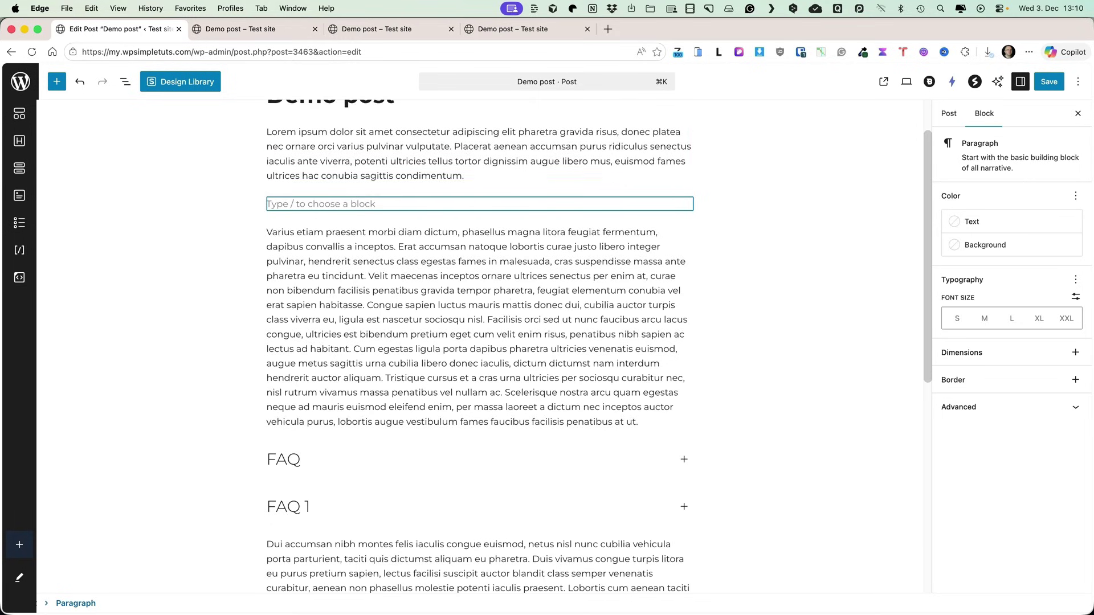
scroll(500, 268, "up", 2)
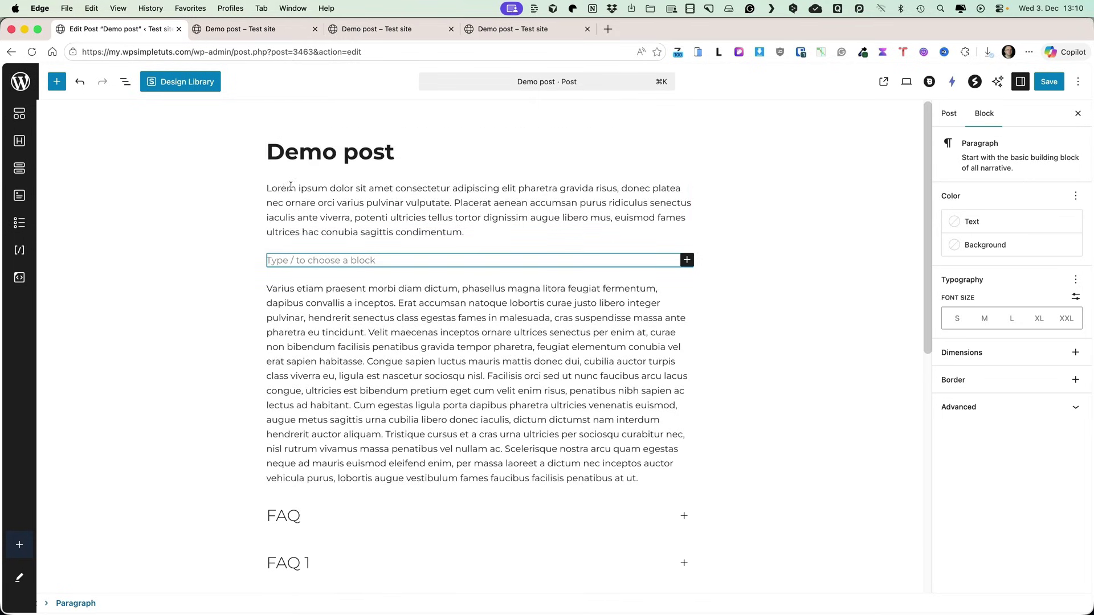
left_click(267, 185)
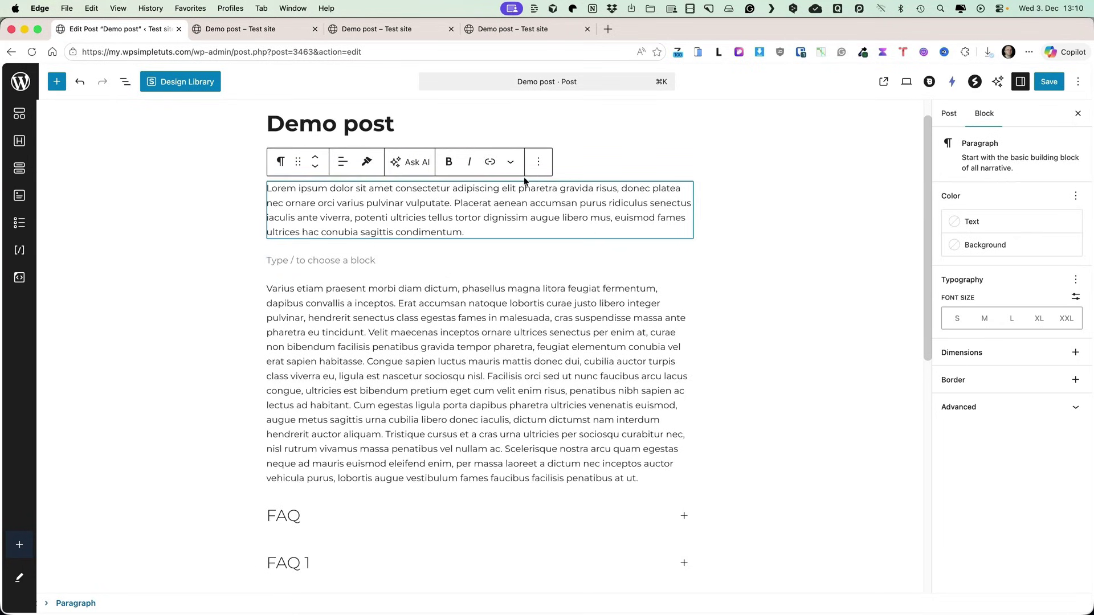
left_click(574, 164)
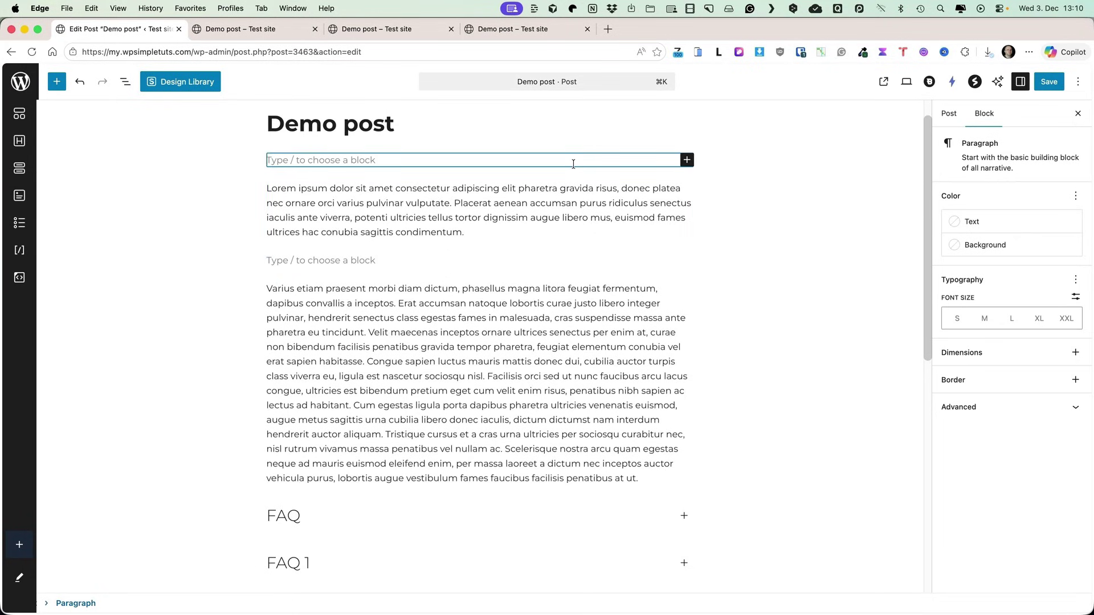
Step: Insert a Time to Read block, toggle Display as range, and switch it to Word Count
type("/time")
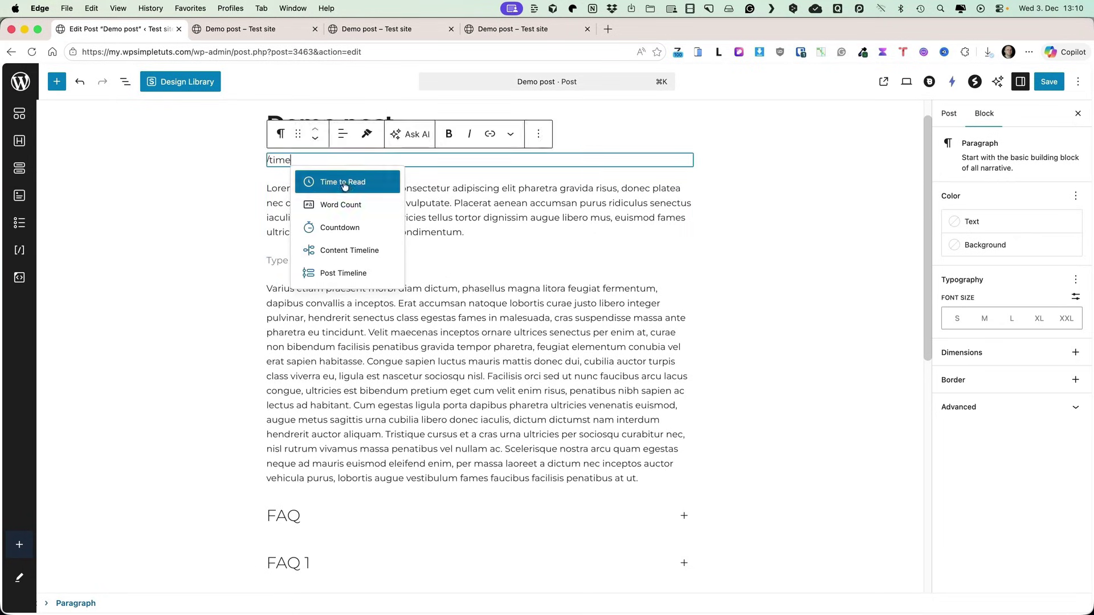
left_click(344, 183)
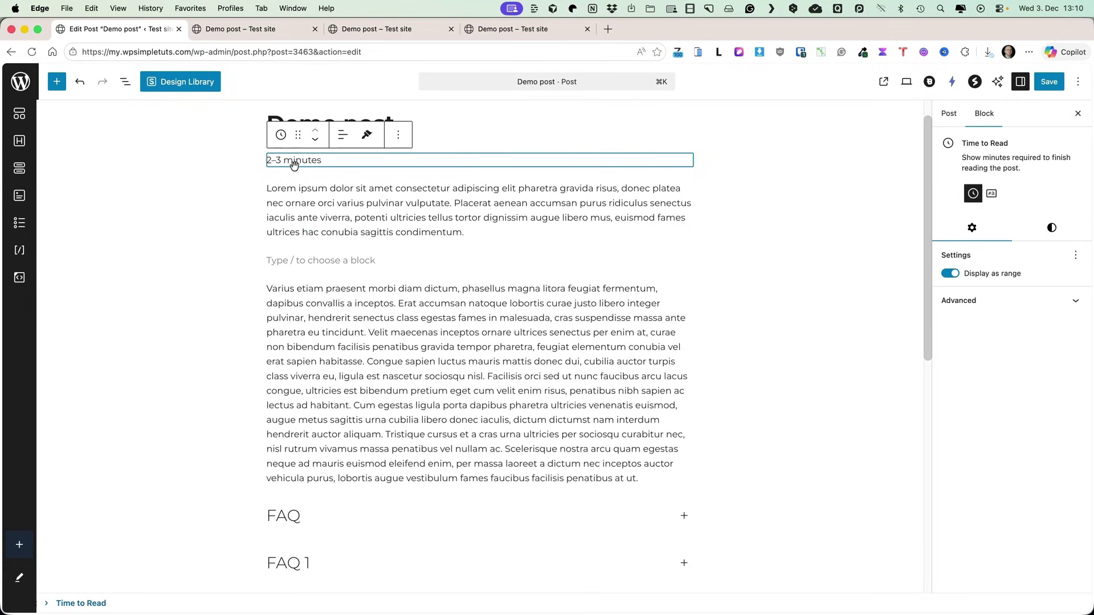
left_click(954, 274)
left_click(954, 274)
left_click(992, 193)
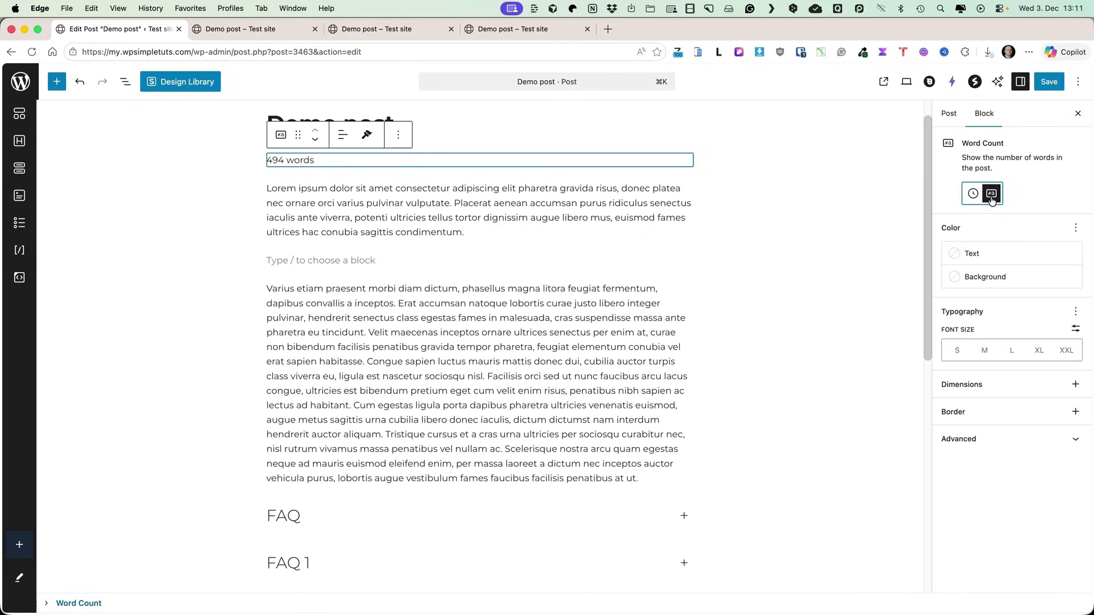
Step: Save the post, check the 493-word count on the live page, then switch back to reading time
left_click(1053, 83)
left_click(212, 27)
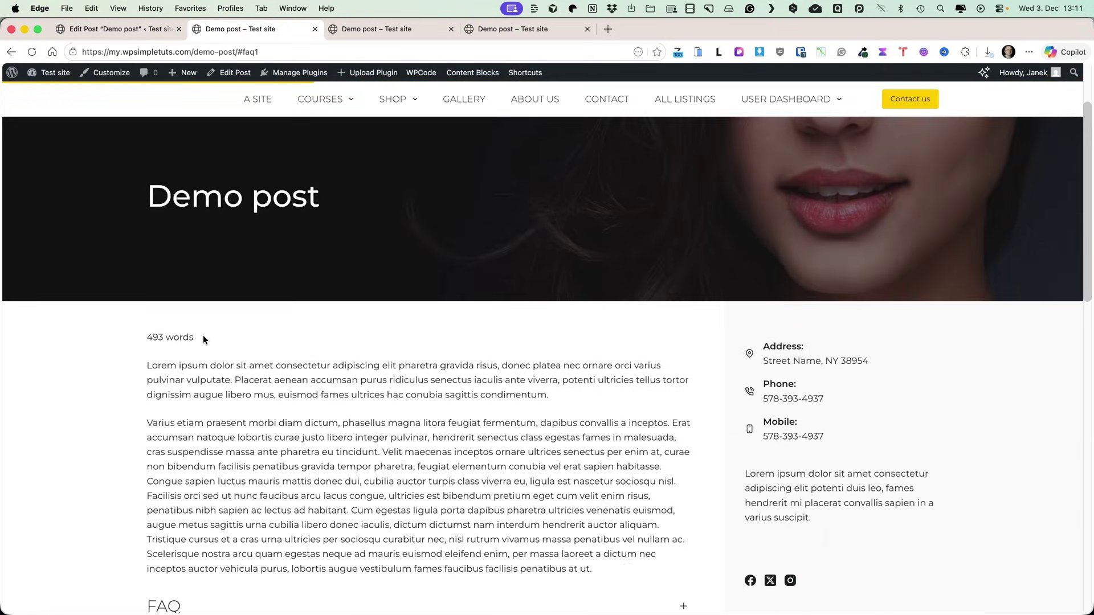
left_click_drag(199, 337, 144, 340)
left_click(159, 30)
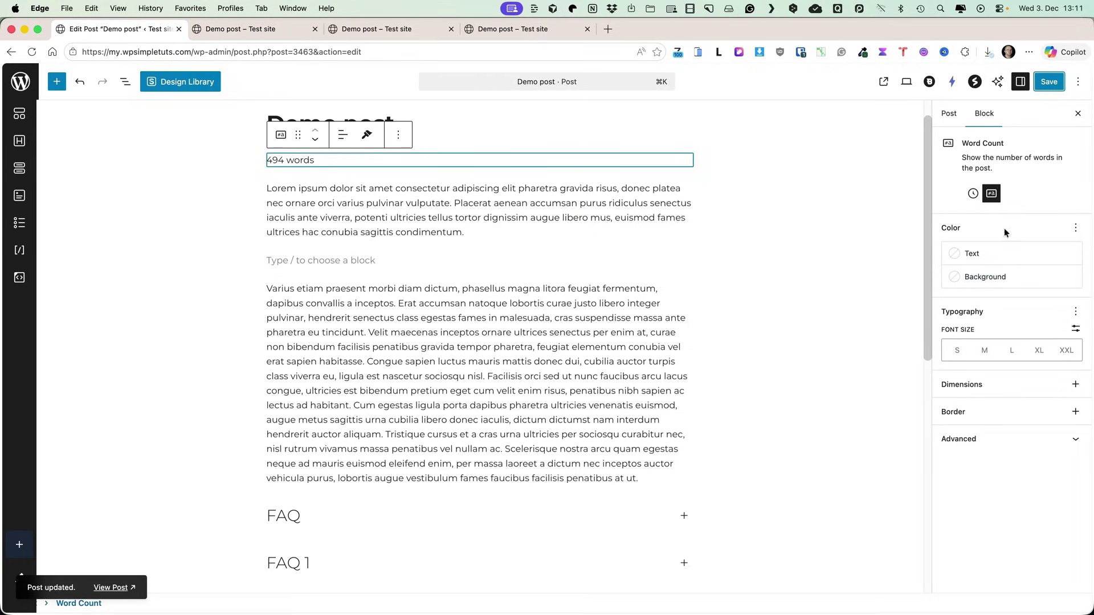
left_click(974, 197)
left_click(1053, 229)
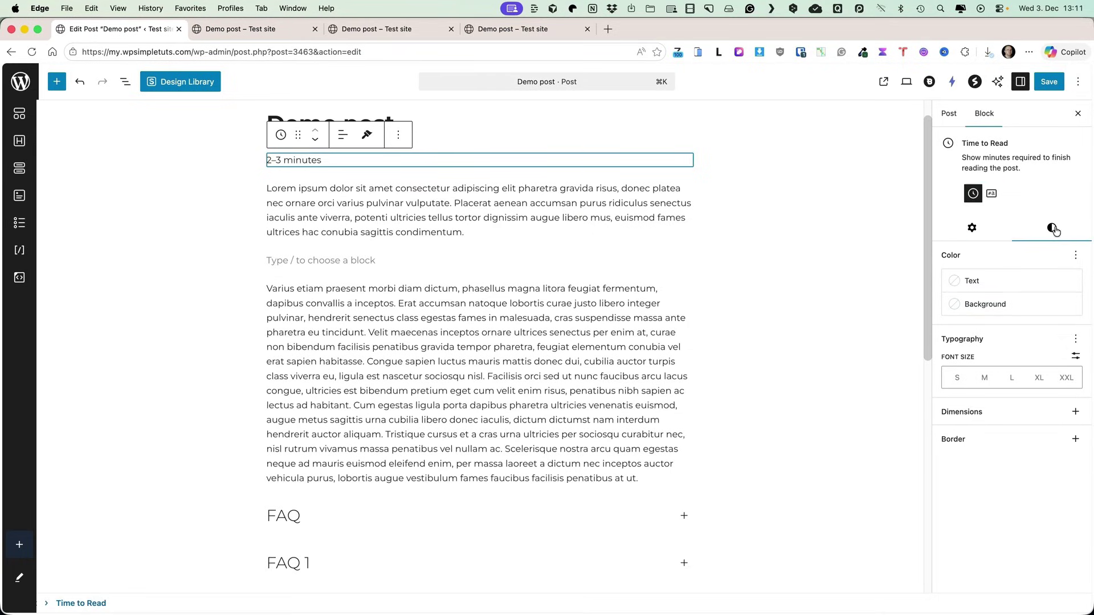
left_click(398, 134)
Step: Delete the Time to Read block and insert an Info Box below the opening paragraph
left_click(416, 499)
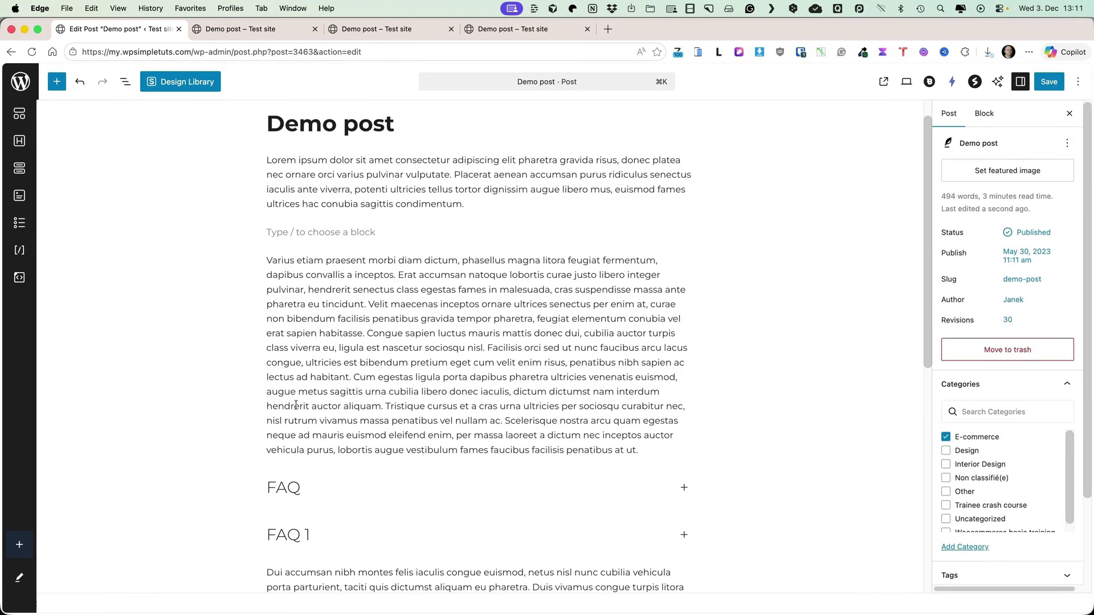
left_click(291, 234)
left_click(19, 196)
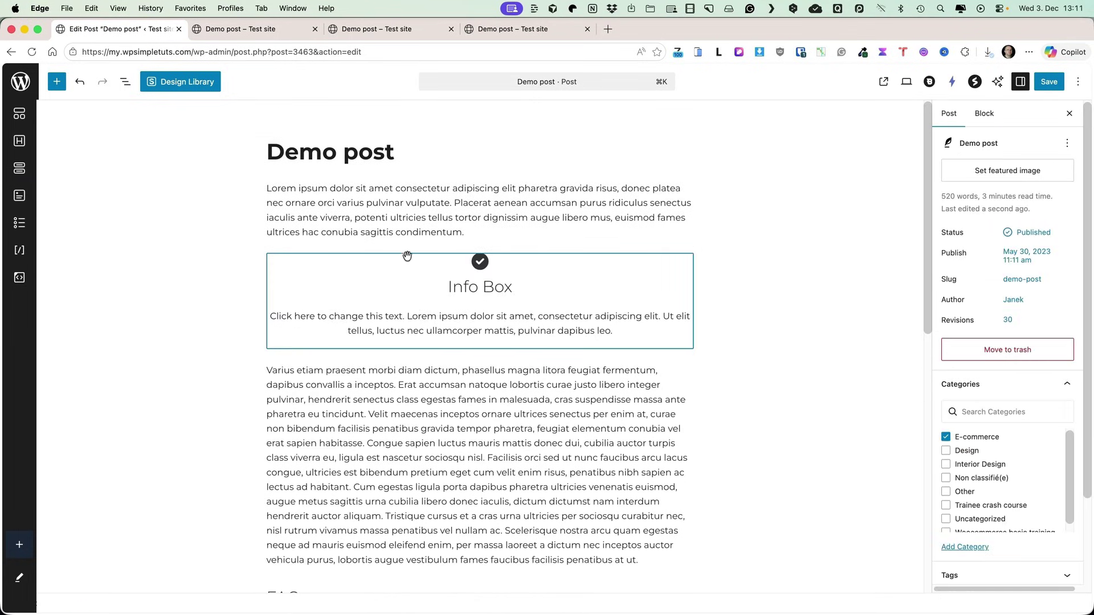
Step: Split the Varius paragraph after 'habitasse.' and insert the house photo from the Media Library
left_click(369, 442)
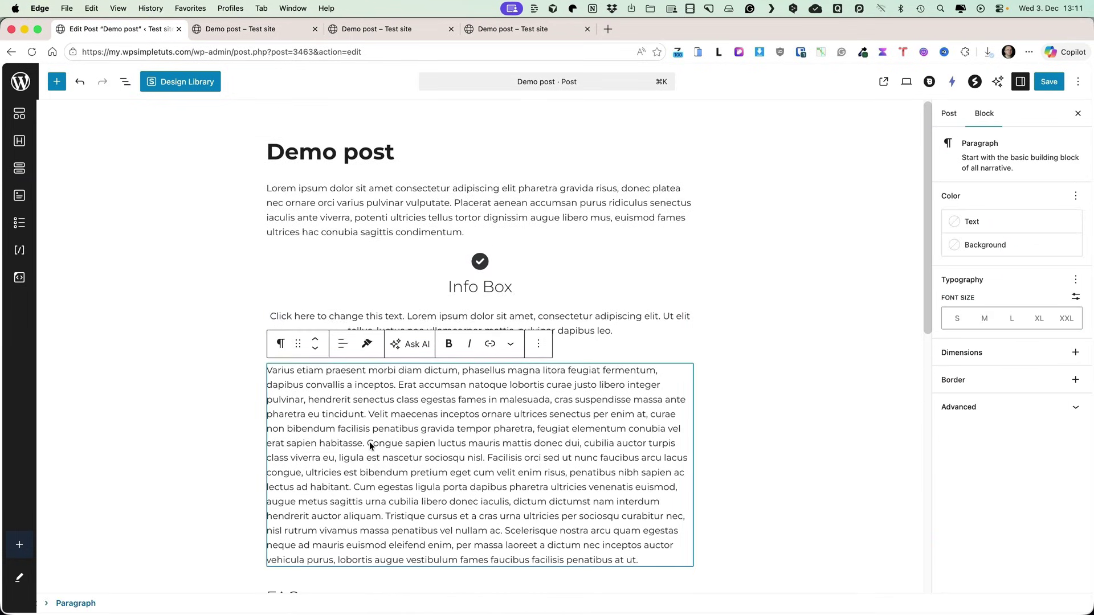
key("Return")
key("Return")
type("/imag")
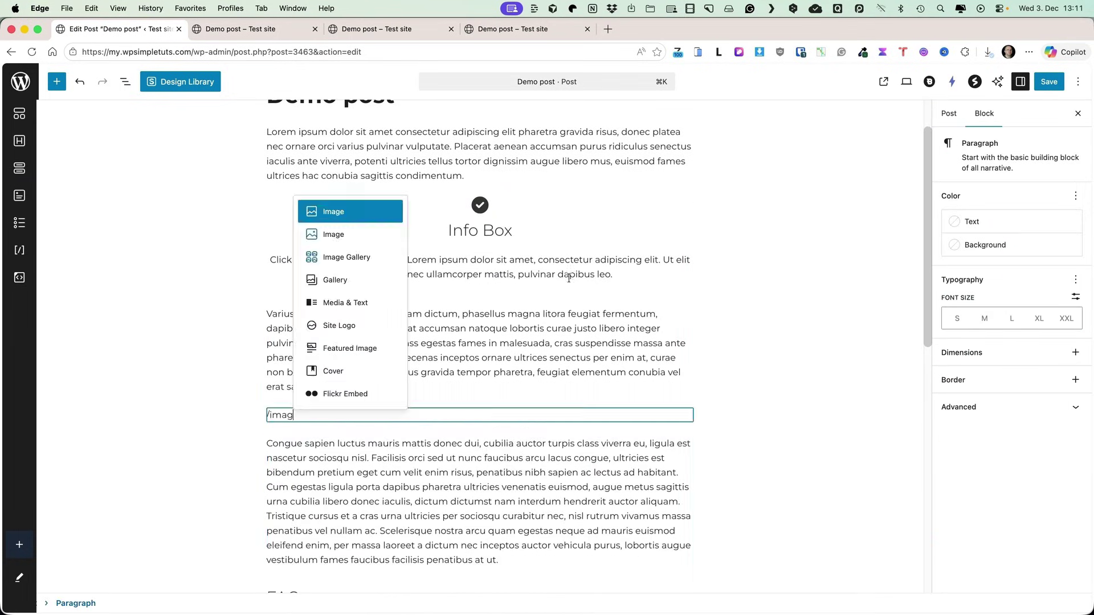
left_click(333, 212)
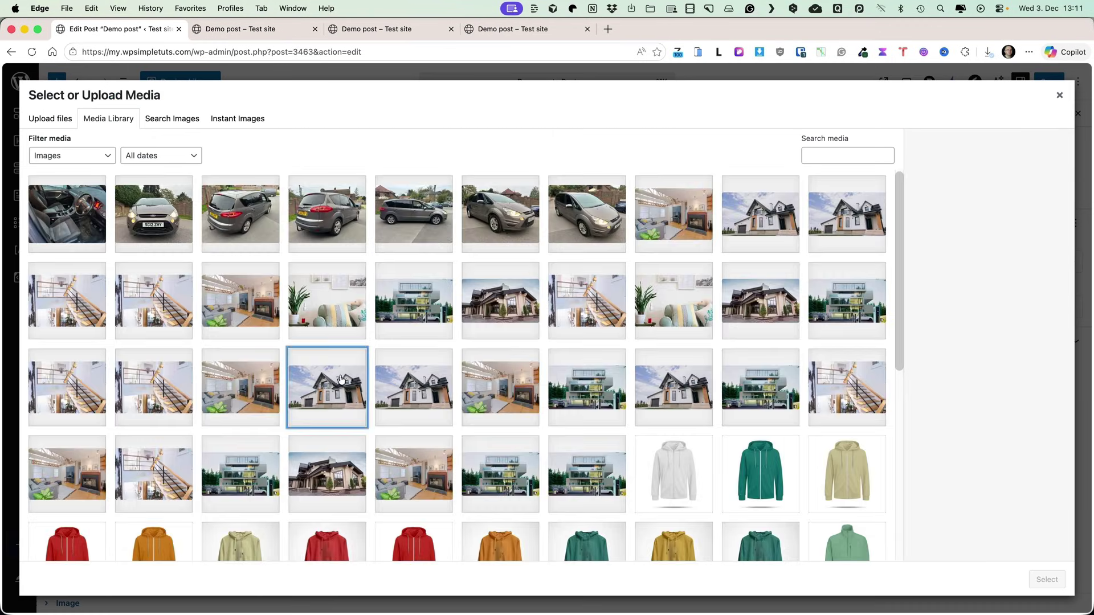
left_click(341, 380)
left_click(1047, 579)
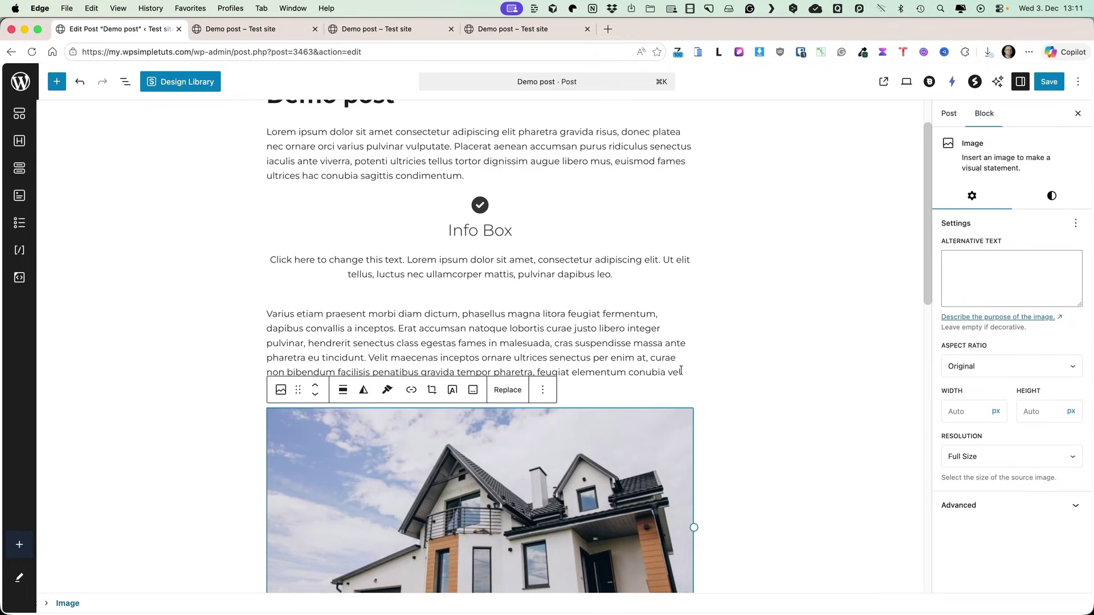
left_click(338, 369)
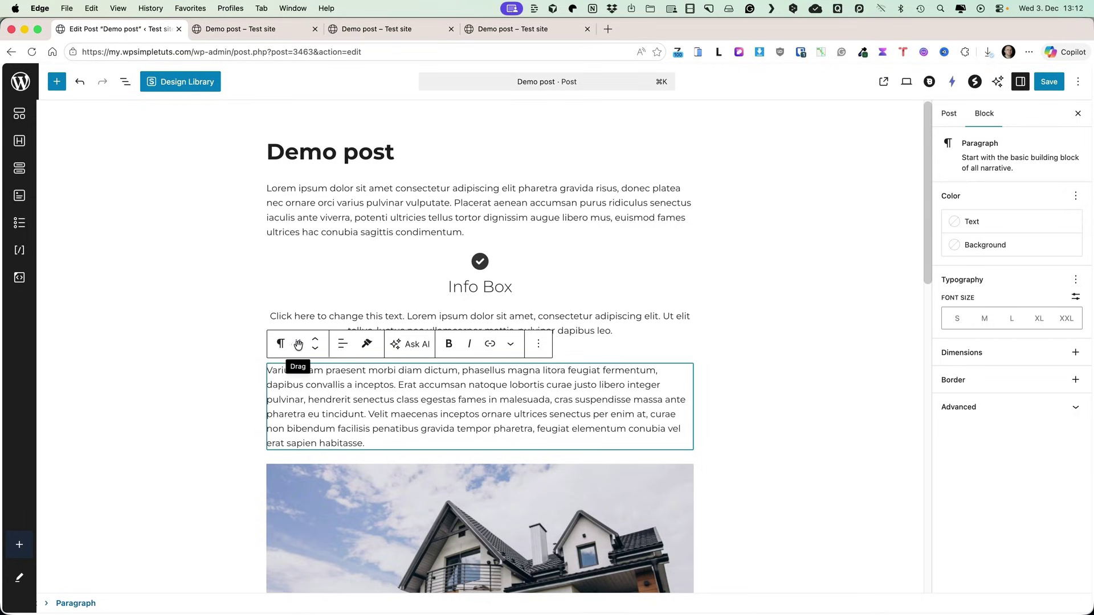
Step: Move the Info Box below the house image and the Varius paragraph above it
left_click_drag(298, 343, 291, 376)
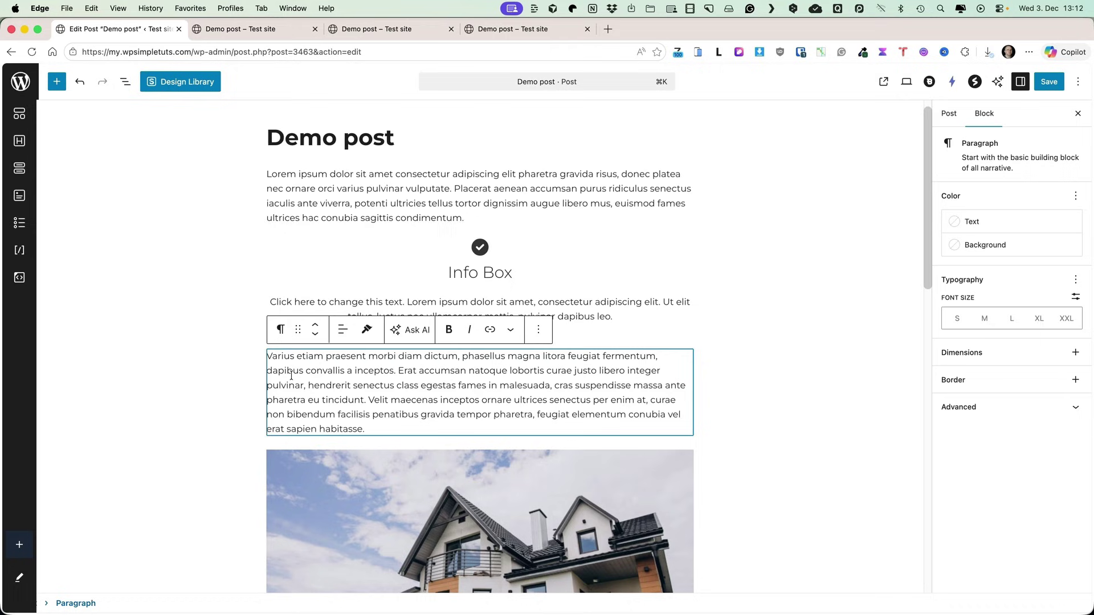
left_click(350, 252)
key("super+alt+shift+t")
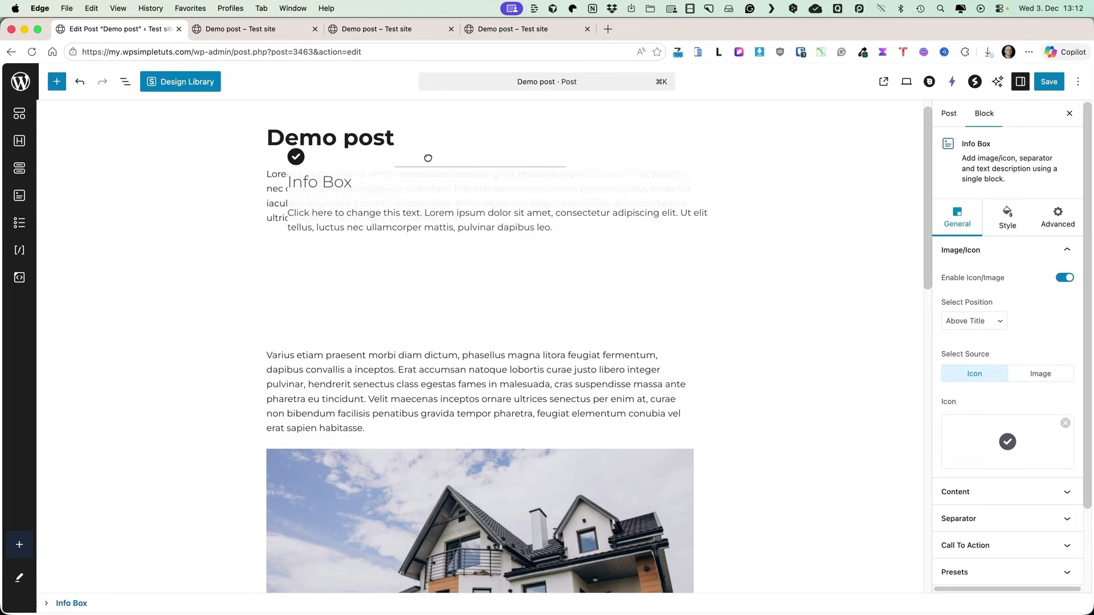
scroll(401, 353, "down", 5)
key("super+alt+shift+t")
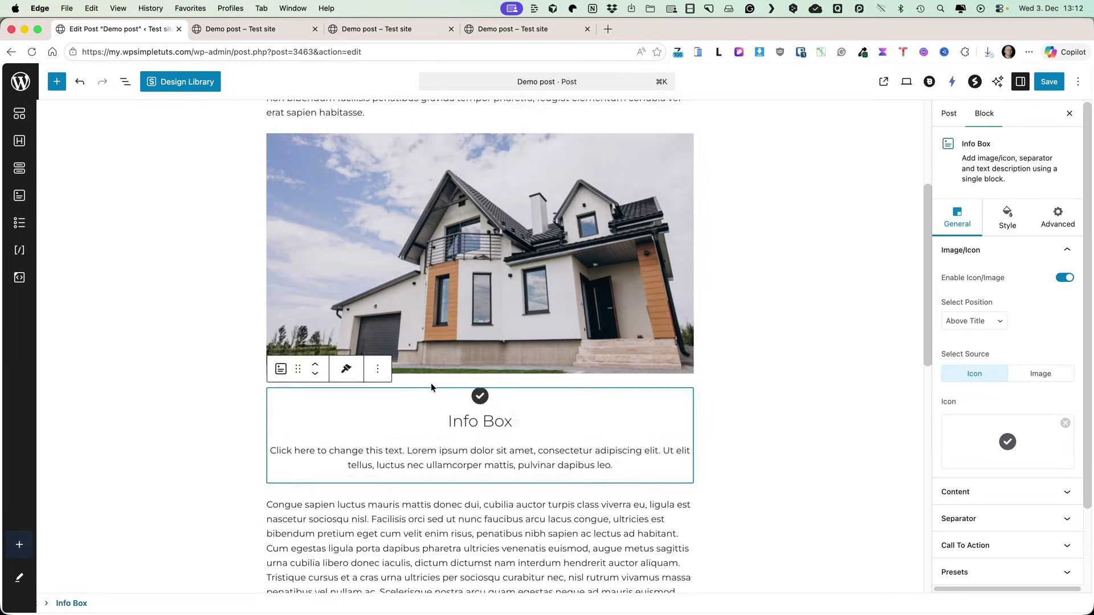
scroll(431, 385, "up", 3)
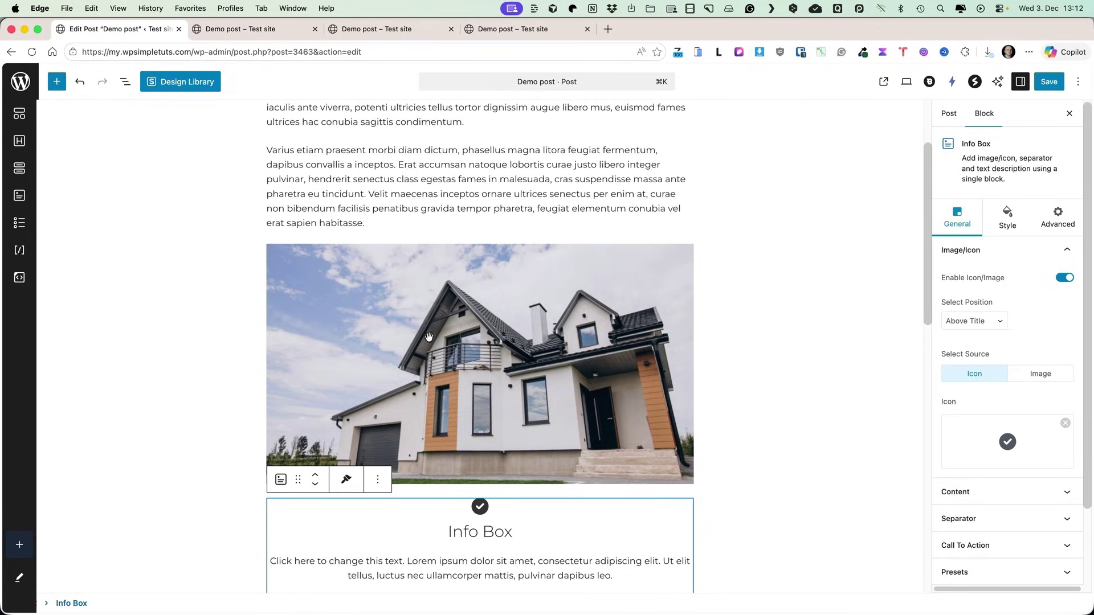
left_click_drag(428, 301, 399, 239)
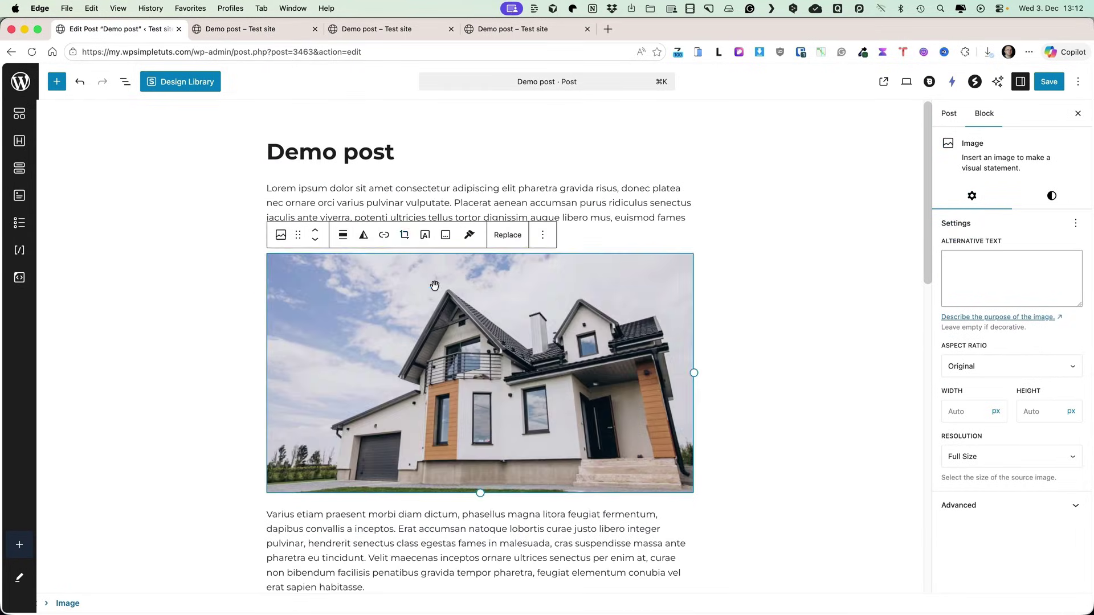
scroll(435, 285, "down", 3)
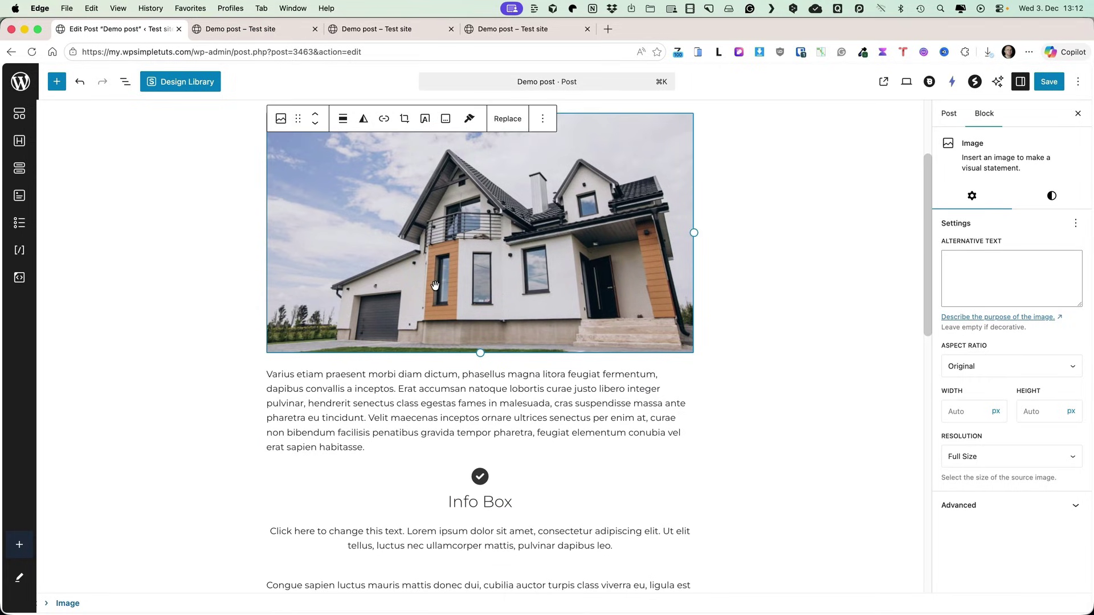
left_click(356, 390)
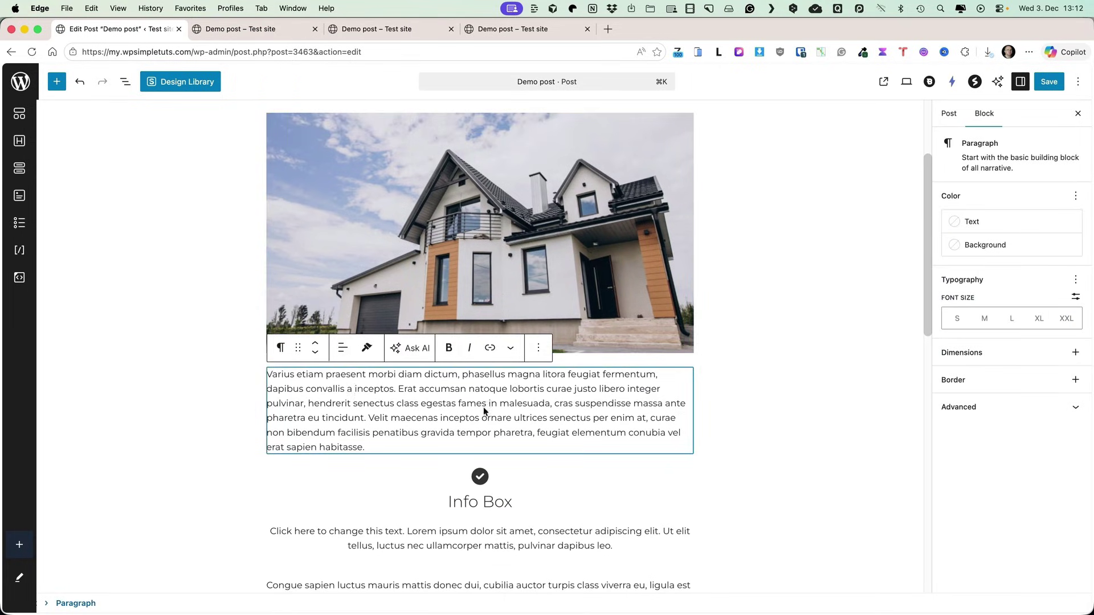
mouse_move(486, 404)
left_mouse_down()
mouse_move(461, 360)
mouse_move(483, 403)
left_mouse_up()
left_click_drag(297, 348, 299, 241)
Step: Insert a Container block with a two-column layout
left_click(19, 112)
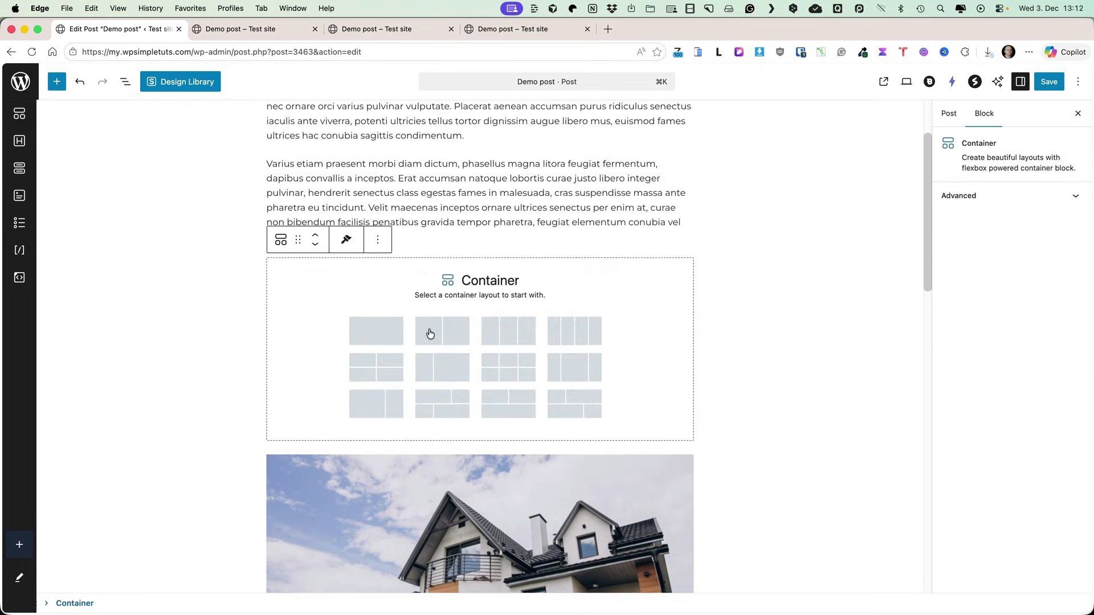
left_click(430, 332)
scroll(285, 314, "up", 2)
left_click_drag(54, 346, 88, 279)
Step: Add a Group block with the grid layout below the columns
left_click(56, 81)
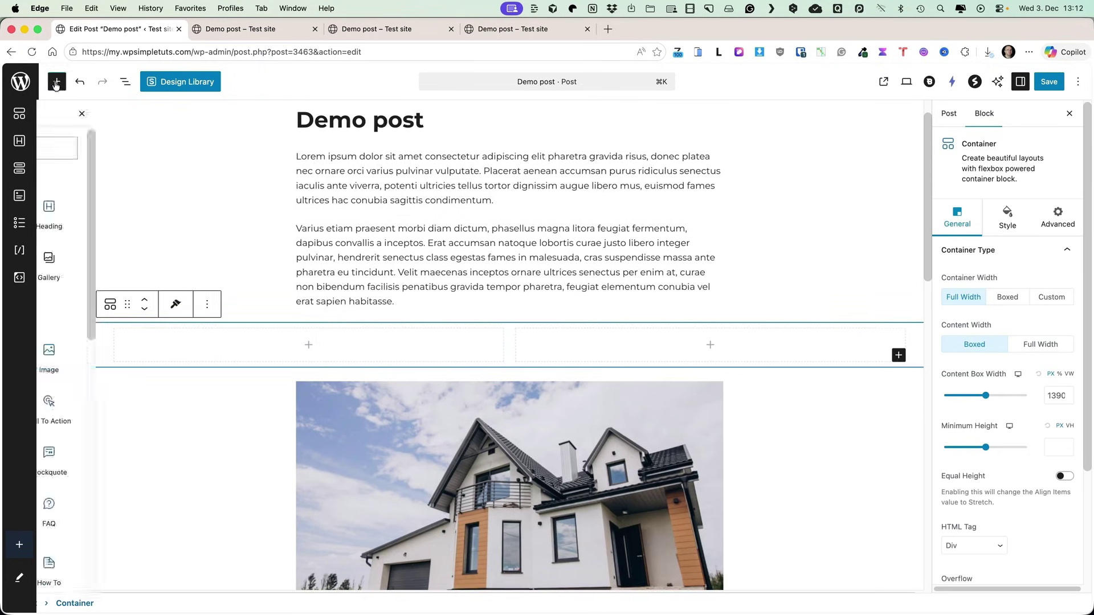
type("gro")
left_click(80, 198)
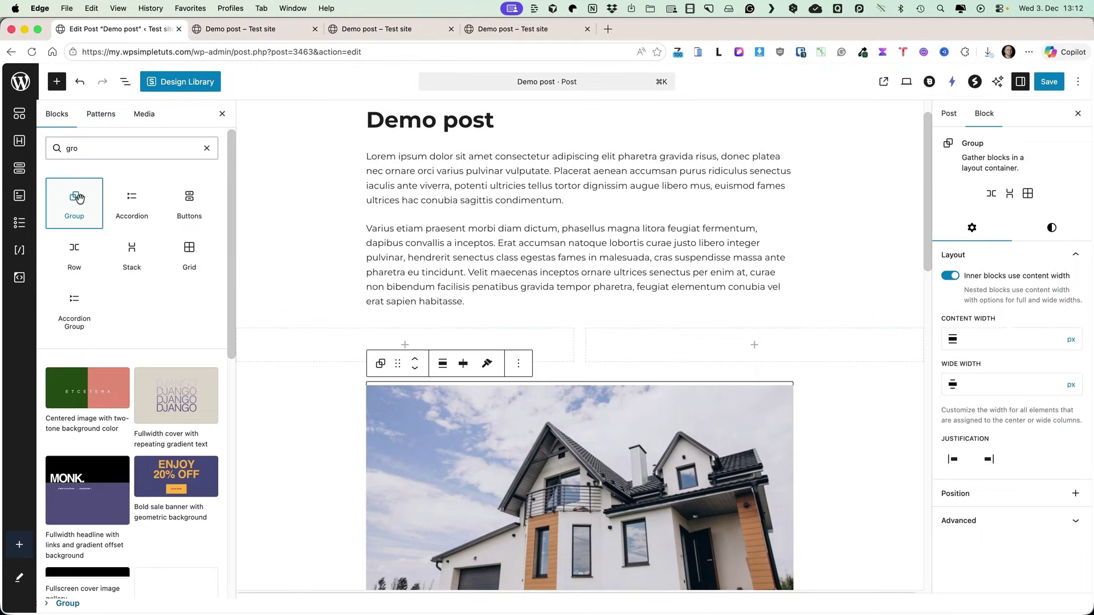
left_click(498, 430)
left_click_drag(754, 392, 688, 381)
Step: Insert an H2 Heading block between the Lorem and Varius paragraphs
left_click(534, 251)
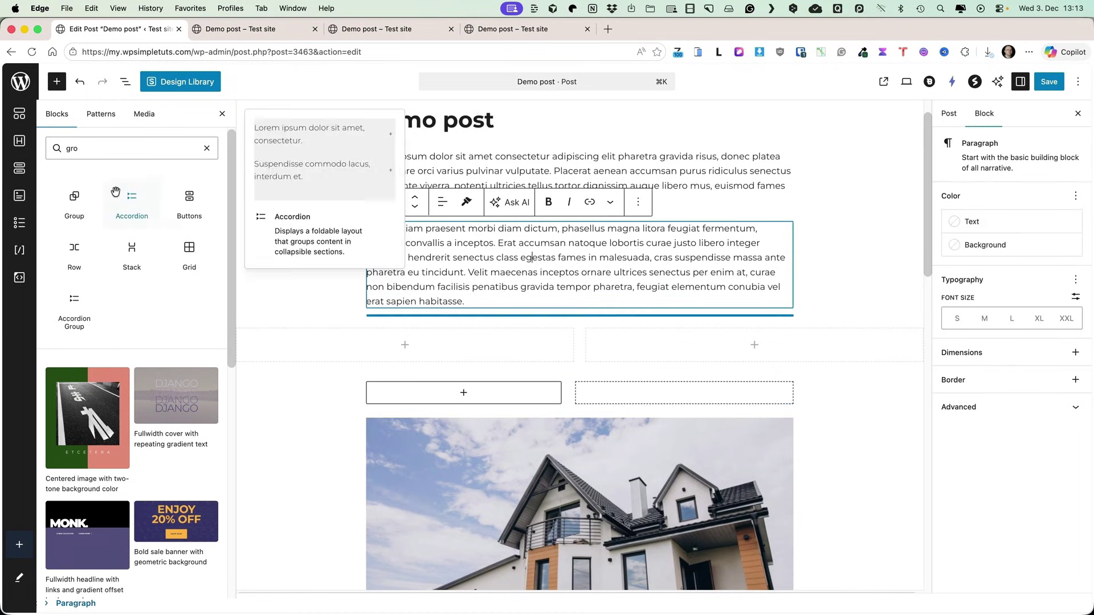
double_click(90, 146)
type("hea")
left_click(74, 202)
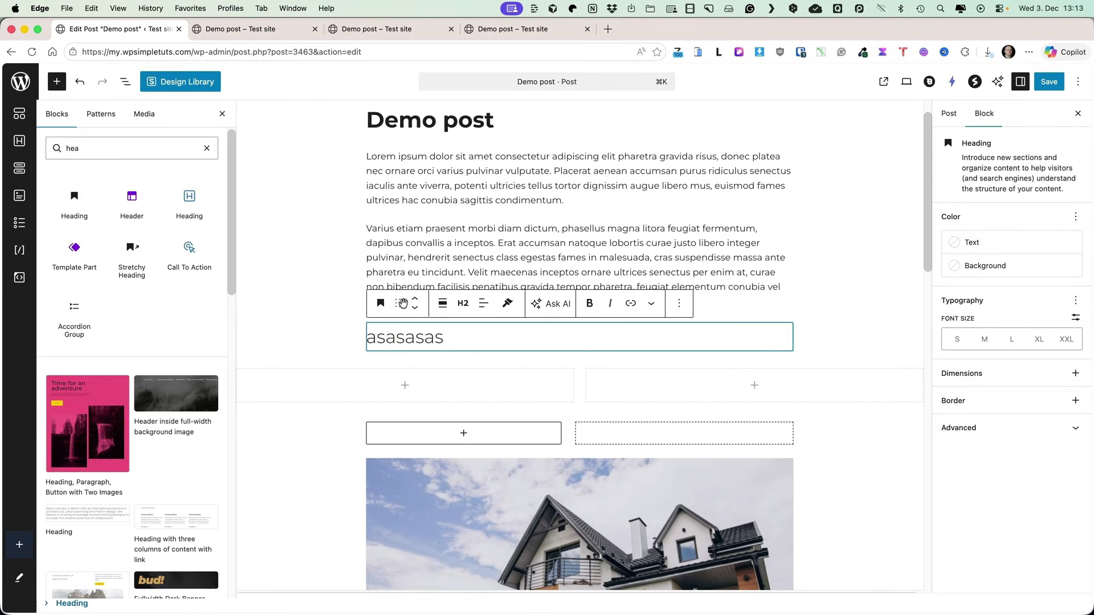
left_click_drag(397, 303, 393, 250)
left_click(222, 114)
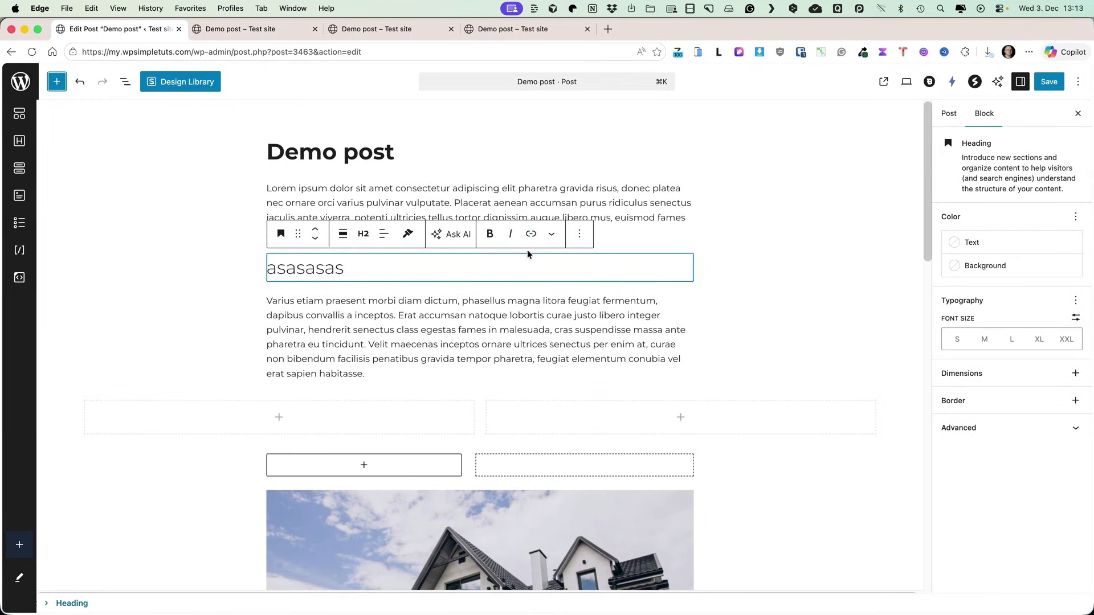
Step: Drag the two-column container higher in the post, then delete the selected container
left_click(66, 410)
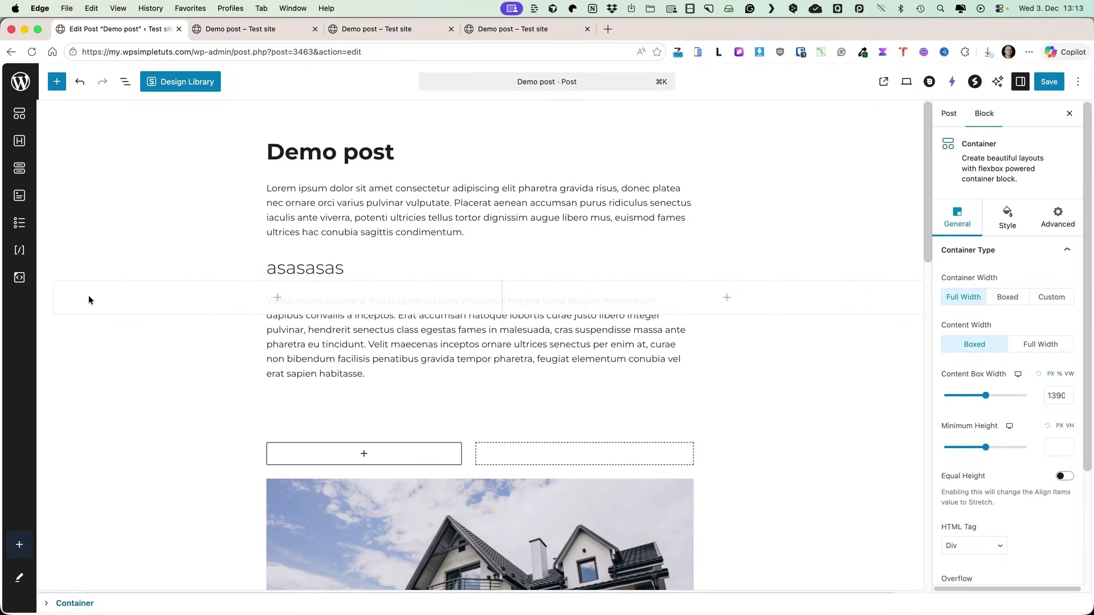
left_click_drag(894, 415, 849, 293)
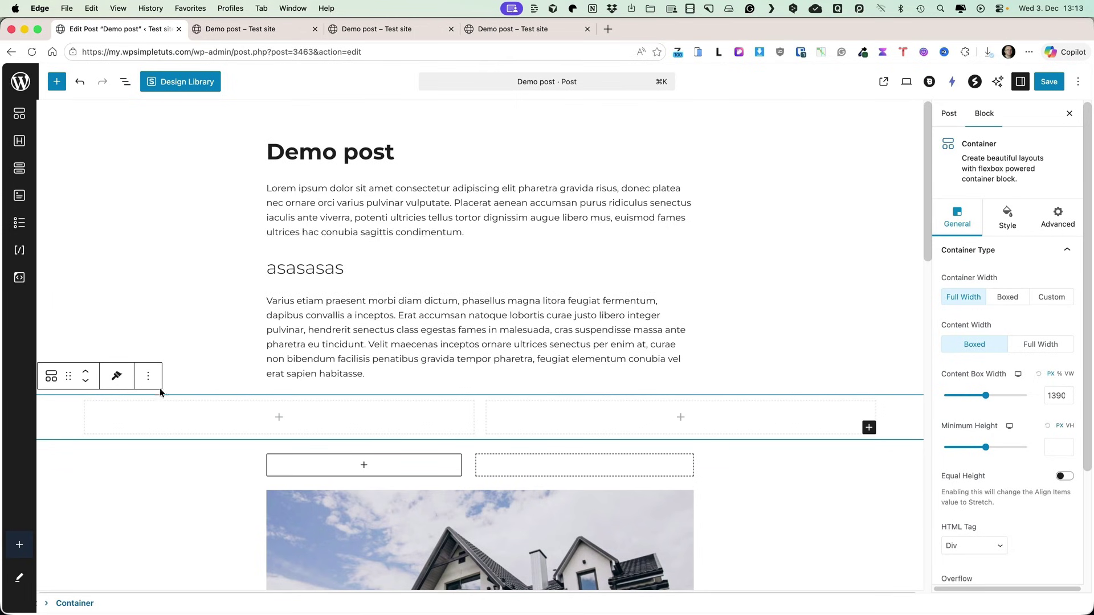
key("BackSpace")
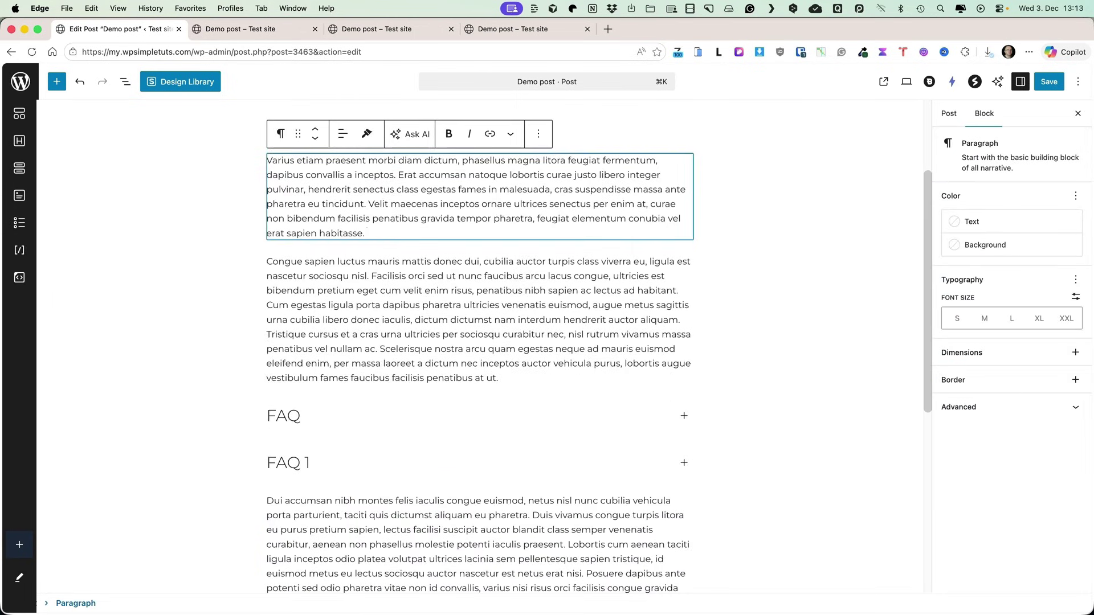
Step: Insert a Stretchy Heading reading 'Hello there, I’m here' below the paragraph, removing the filler text
key("Return")
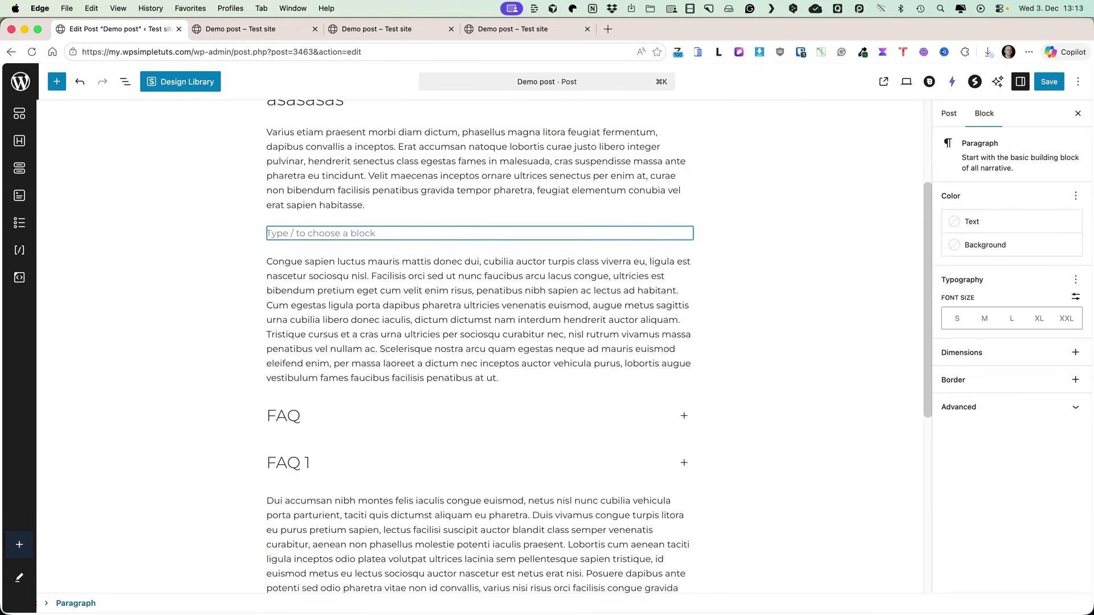
type("/stre")
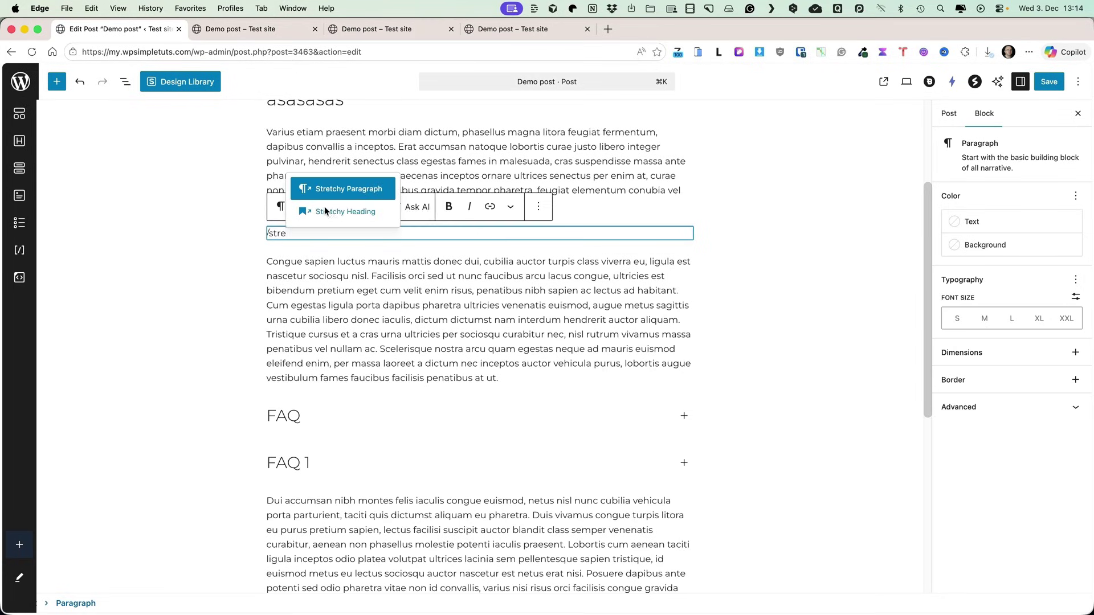
left_click(323, 212)
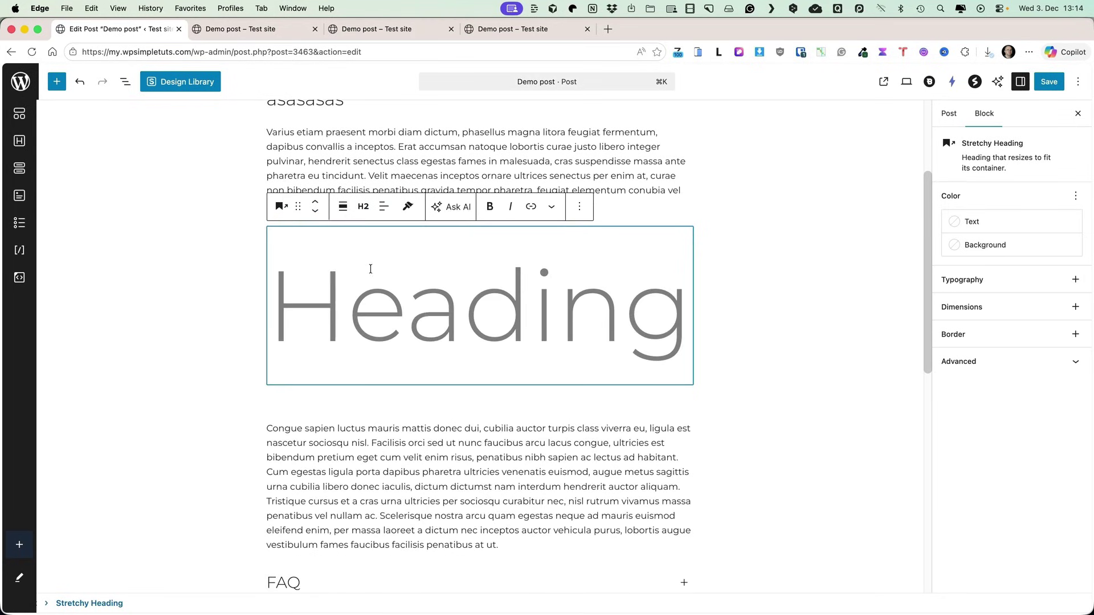
scroll(361, 317, "down", 1)
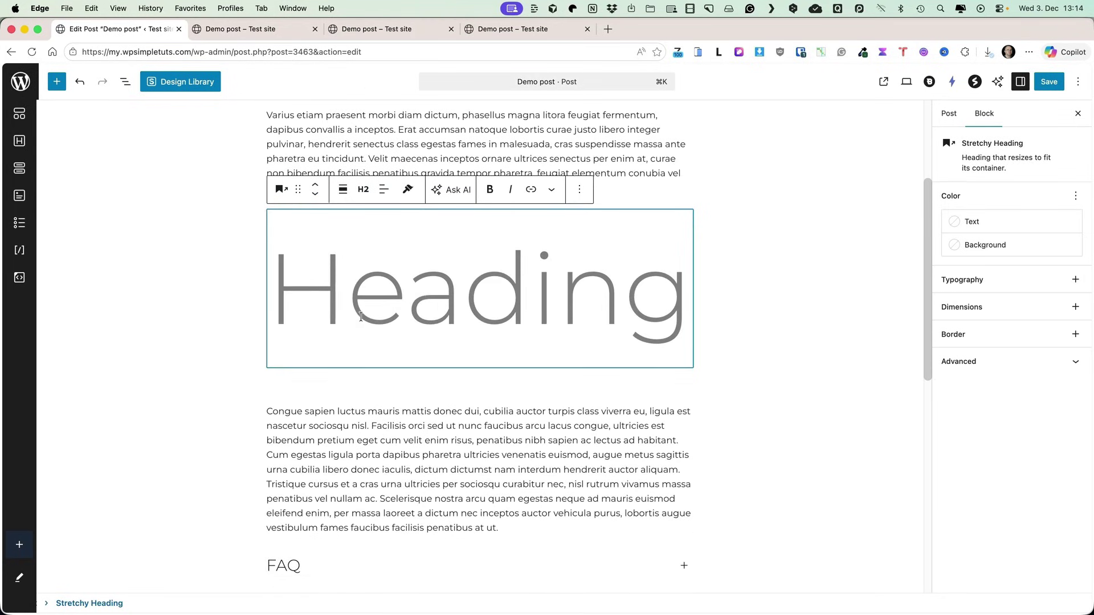
type("Hello there")
scroll(361, 317, "down", 4)
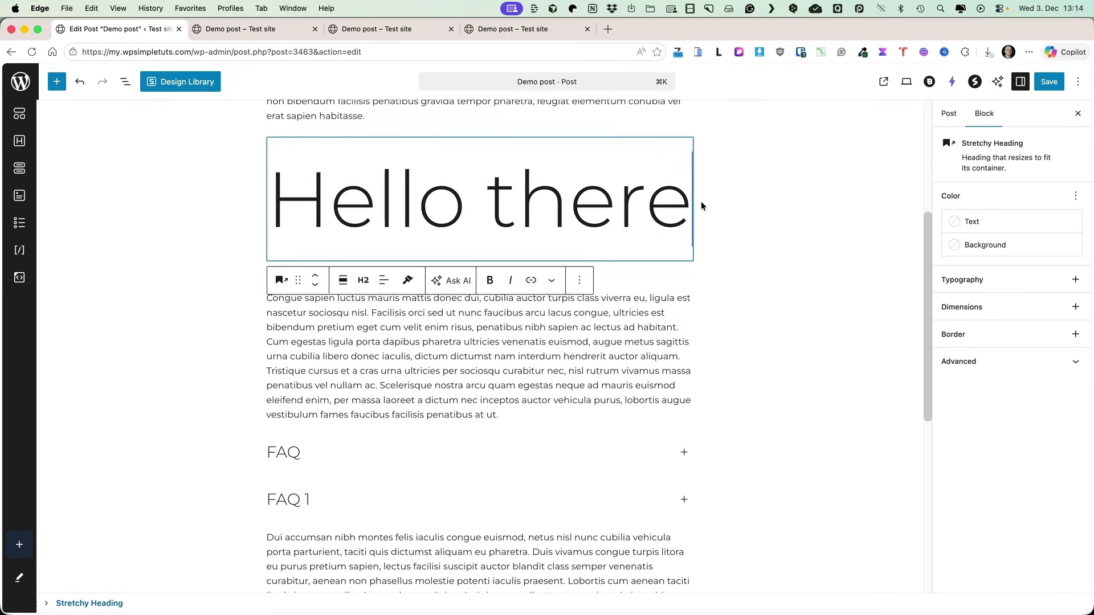
type(", I’m here")
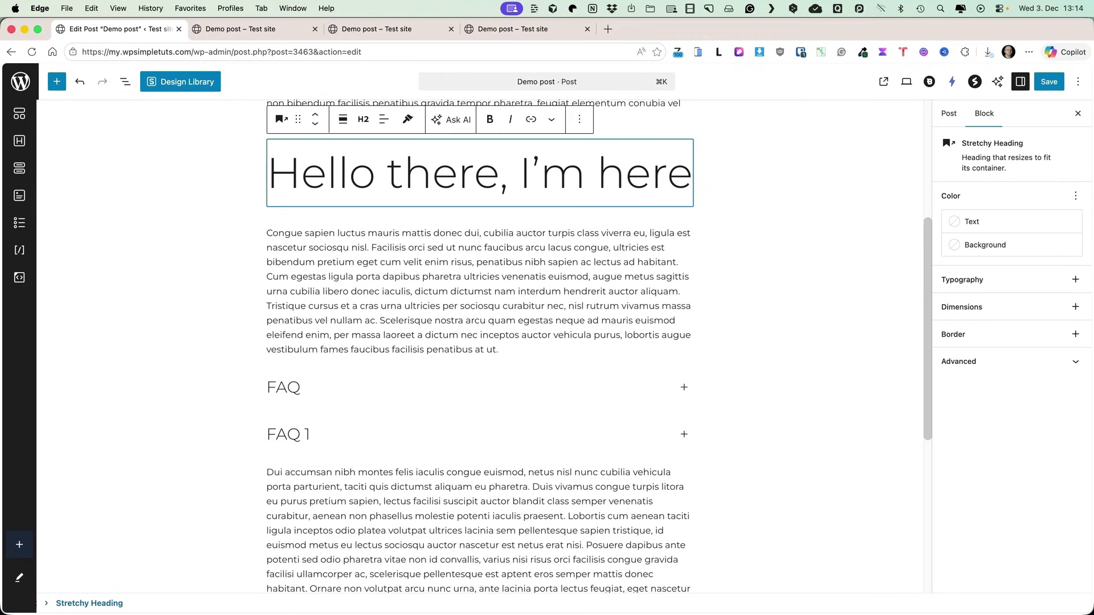
type(" asasasasas asas asas")
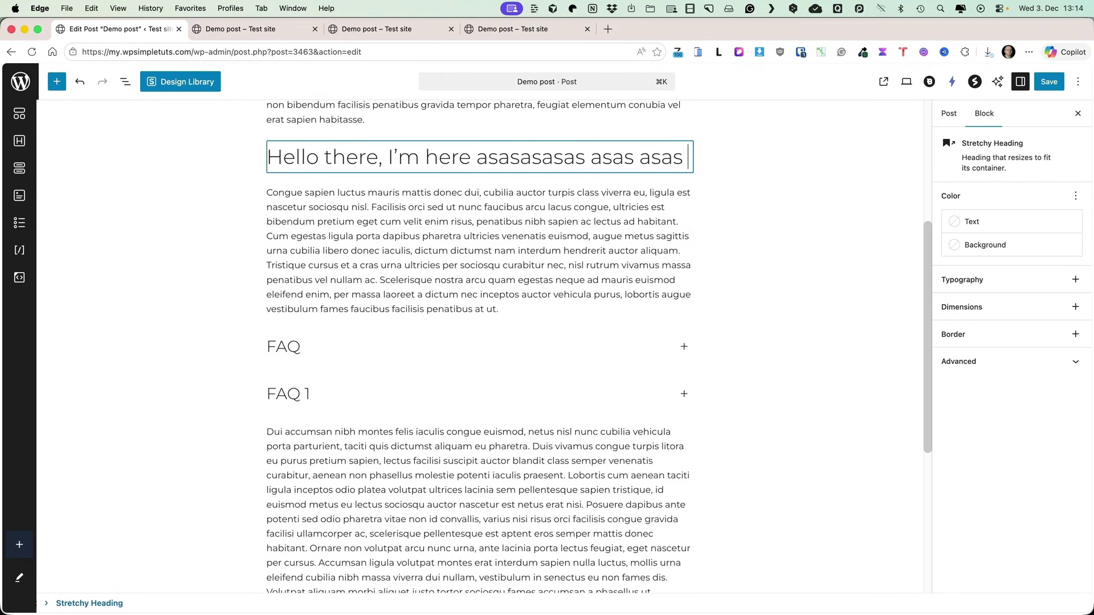
left_click_drag(470, 157, 598, 161)
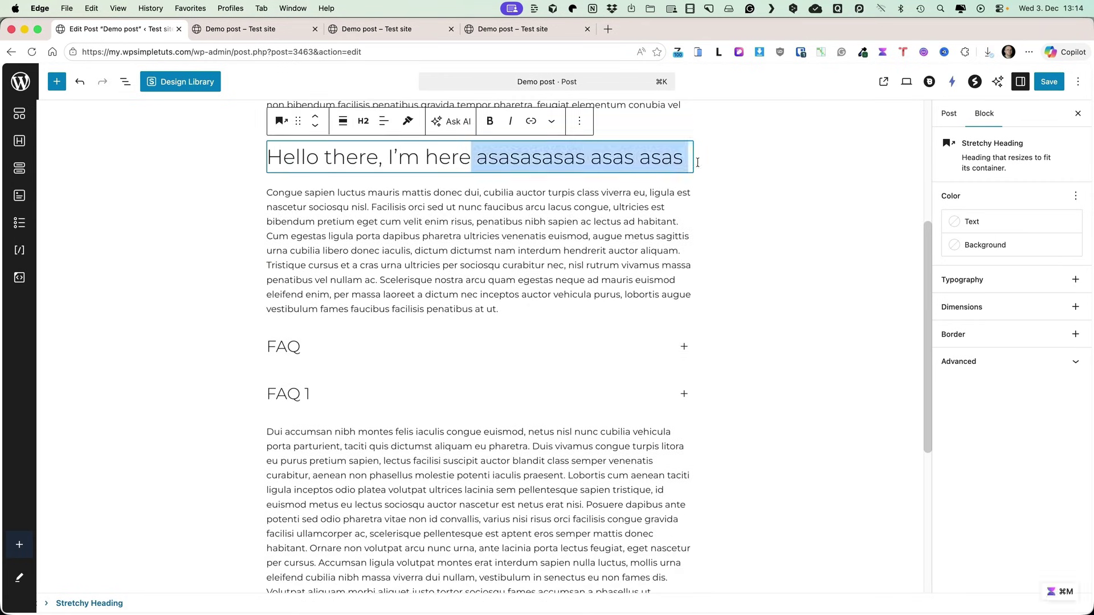
key("BackSpace")
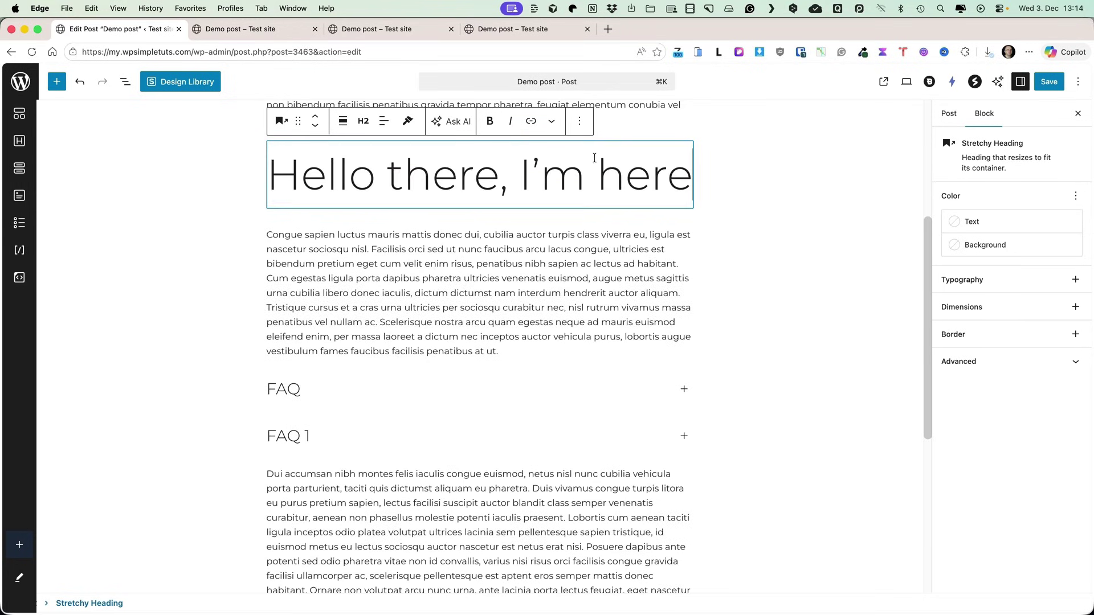
Step: Insert a two-column container below and move the Hello there heading into its left column
left_click(19, 116)
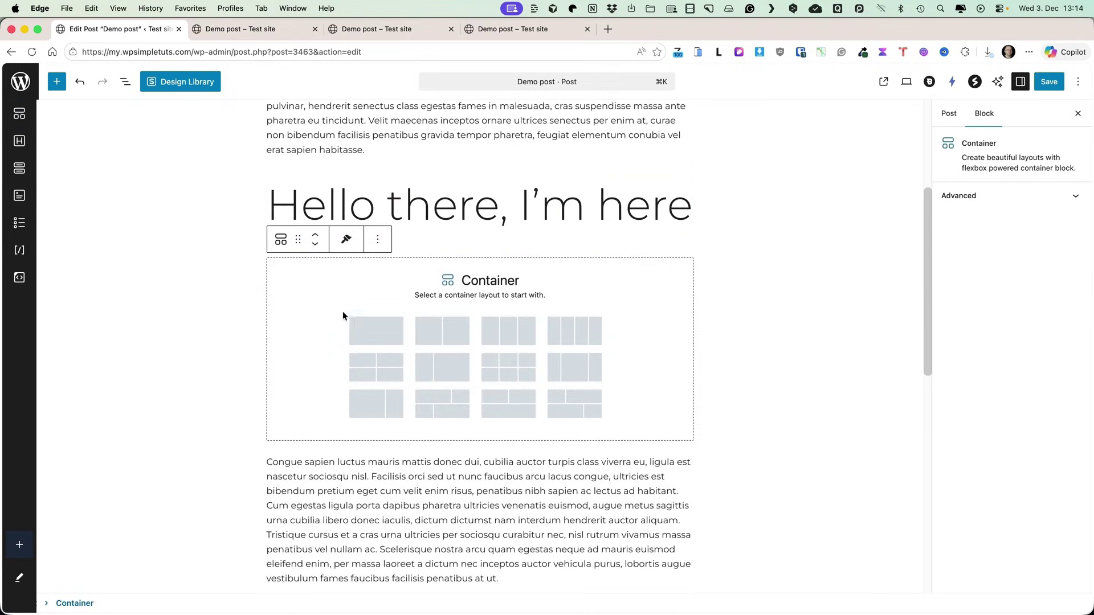
left_click(457, 332)
left_click(391, 255)
left_click_drag(298, 220, 291, 254)
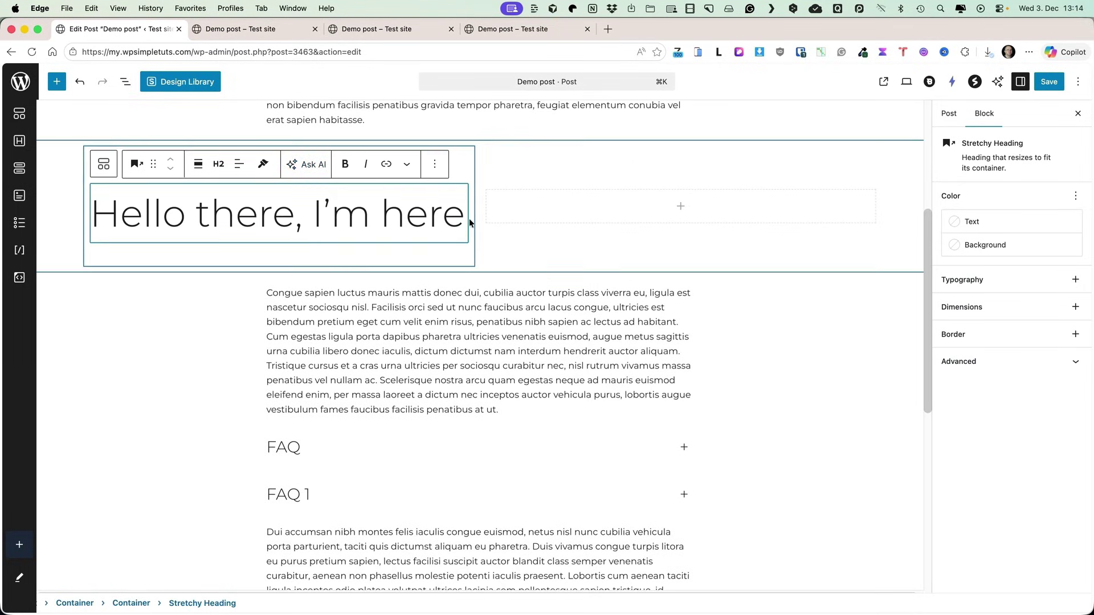
Step: Set the left column's custom width to 80 and the right column's to 20
left_click(461, 171)
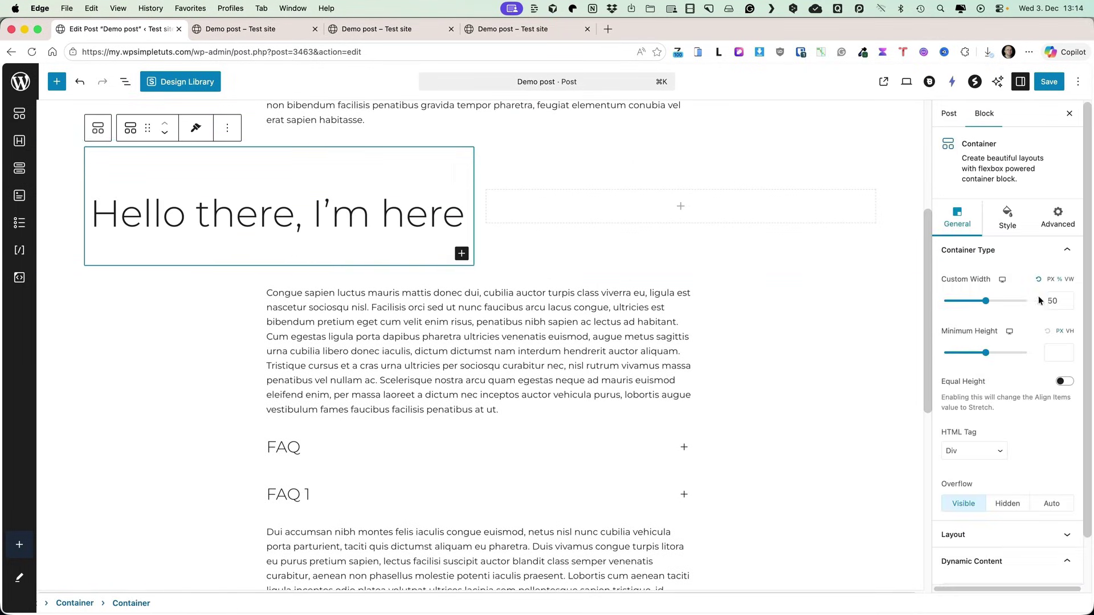
left_click_drag(1055, 301, 1040, 300)
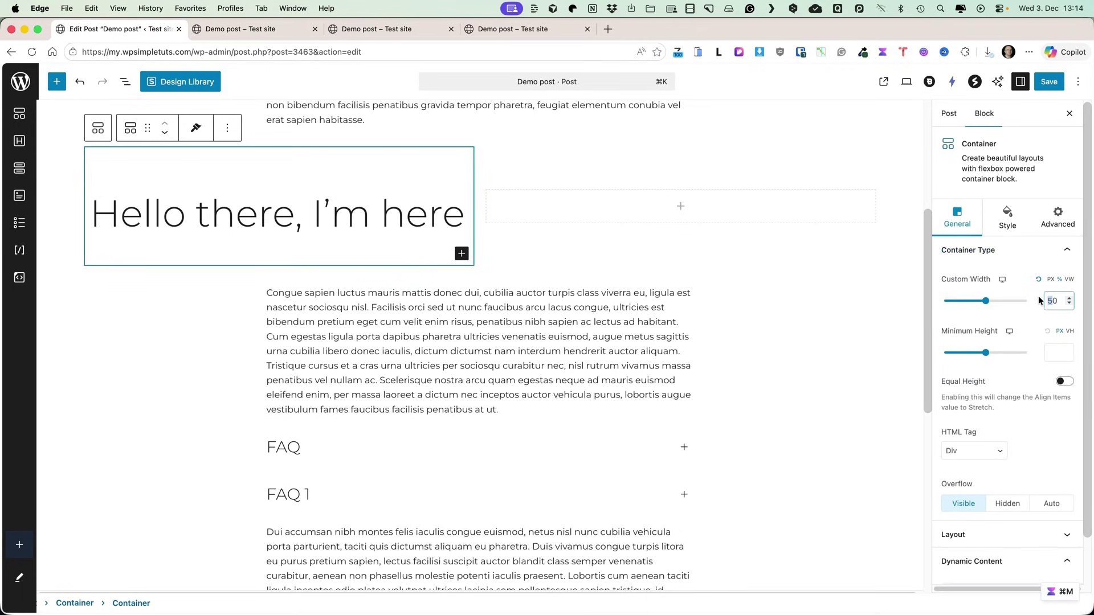
type("80")
left_click(615, 212)
double_click(1047, 298)
type("20")
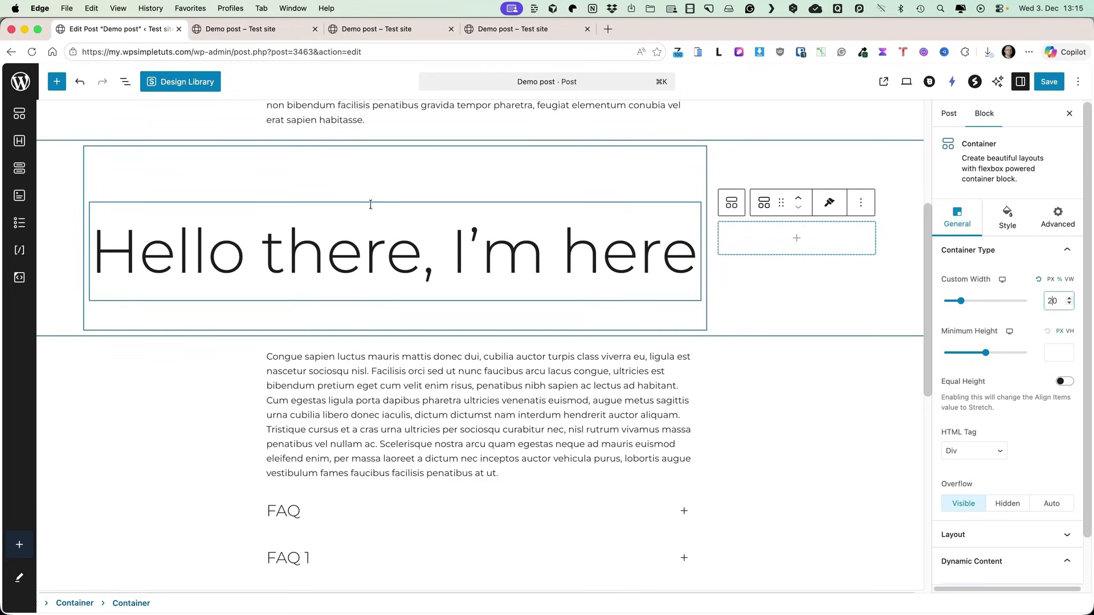
Step: Delete the heading from the left column
left_click(362, 213)
left_click(432, 183)
left_click(448, 566)
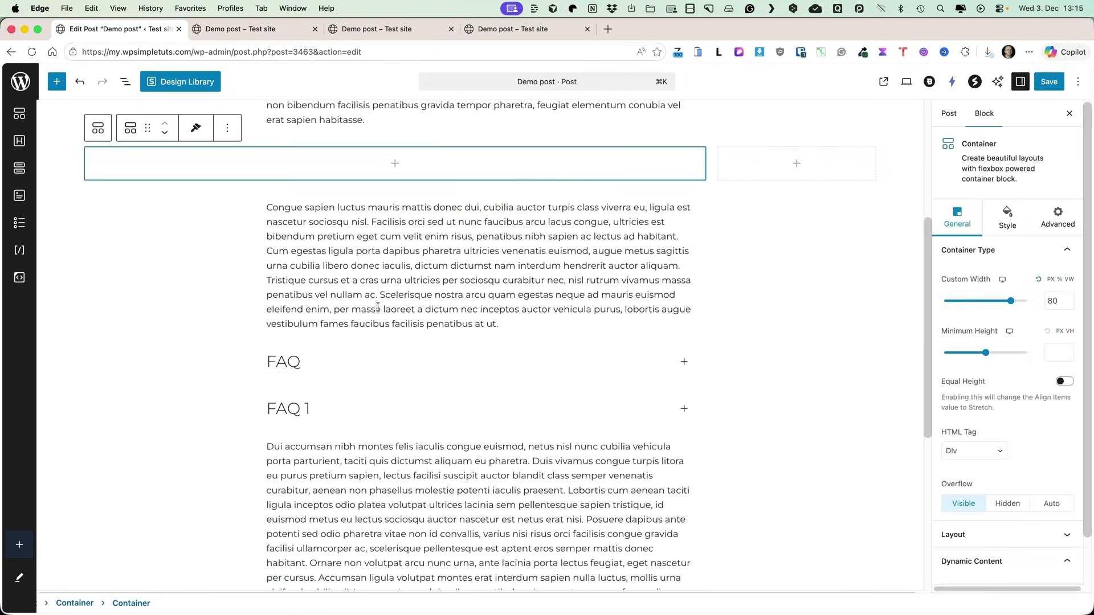
Step: Add a trial Stretchy Paragraph with filler text to the column, then delete it
left_click(395, 163)
type("stre")
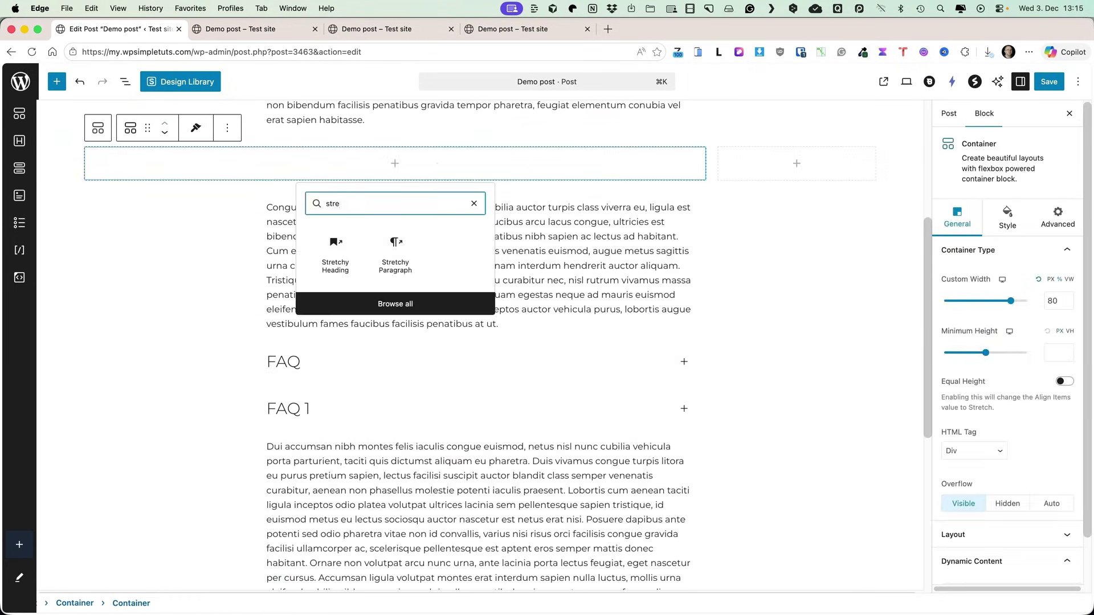
left_click(396, 246)
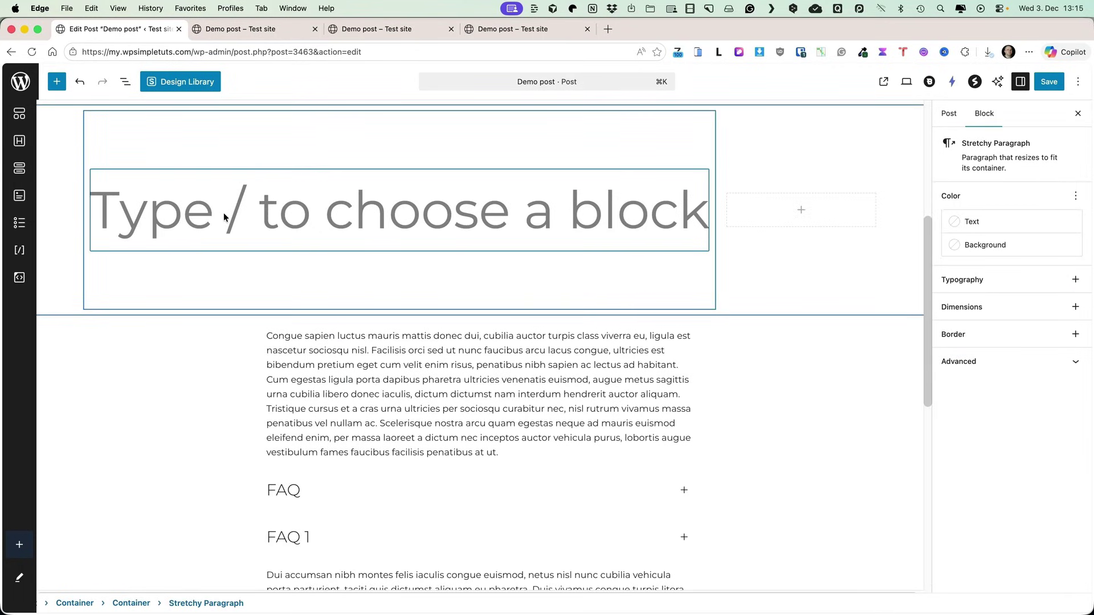
type("asasas  a asasasas as asas as")
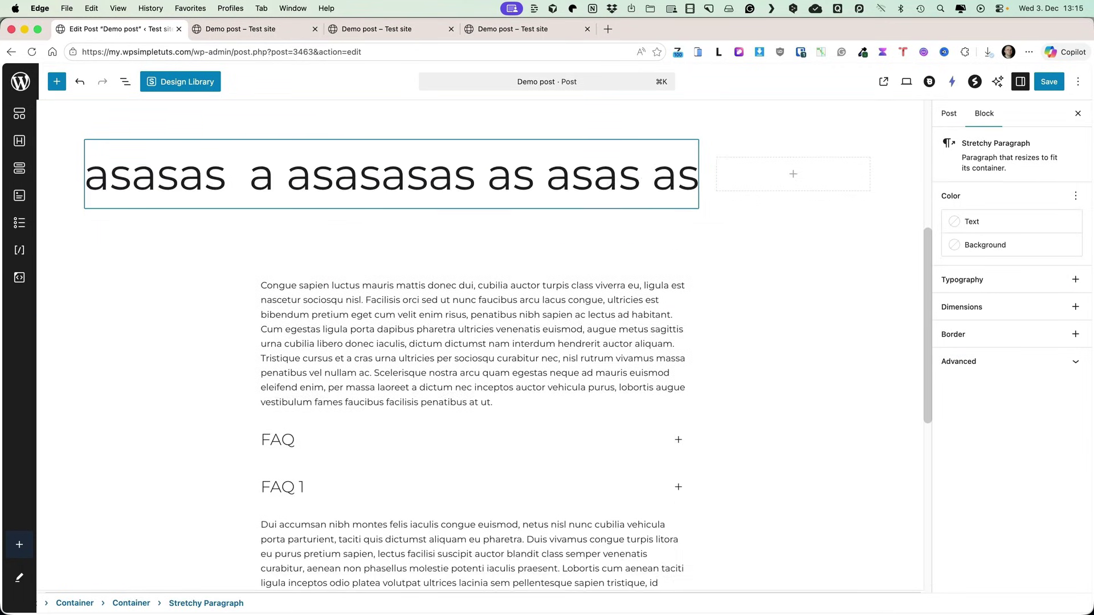
type("asa. asas asasasas")
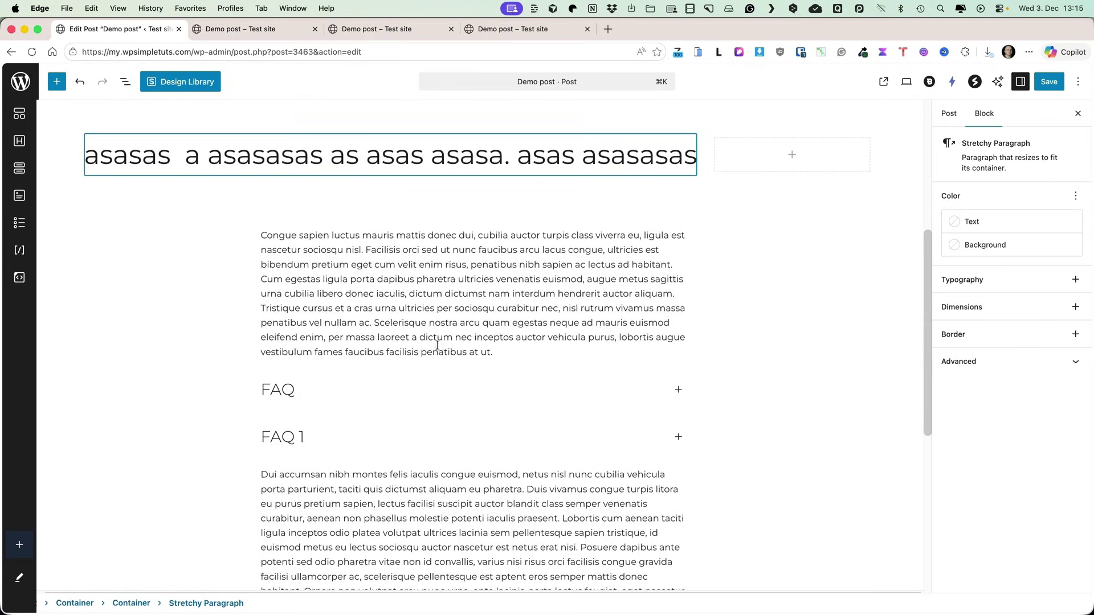
type("asasasasasasasasas")
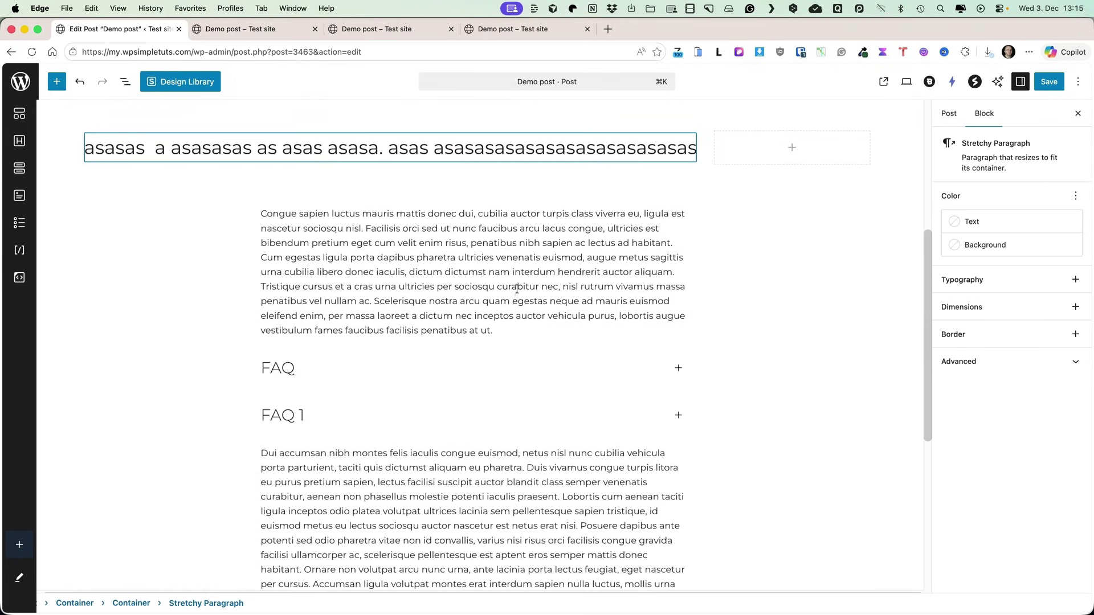
type("asasasasa")
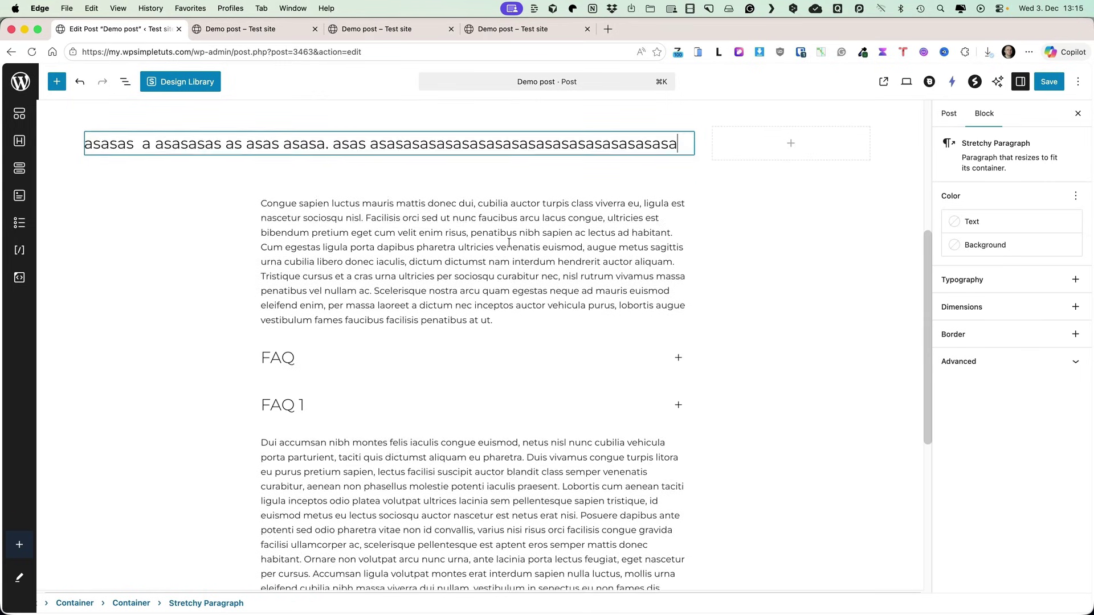
type("s")
left_click(388, 170)
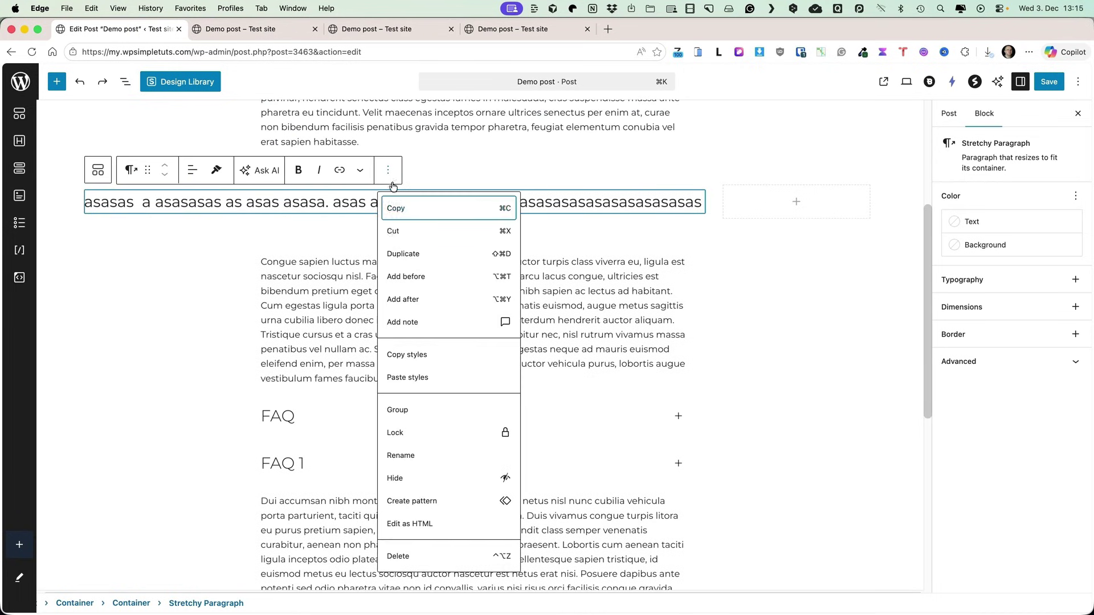
left_click(397, 558)
Step: Delete the outer container and turn a new paragraph into a Gallery block
left_click(57, 195)
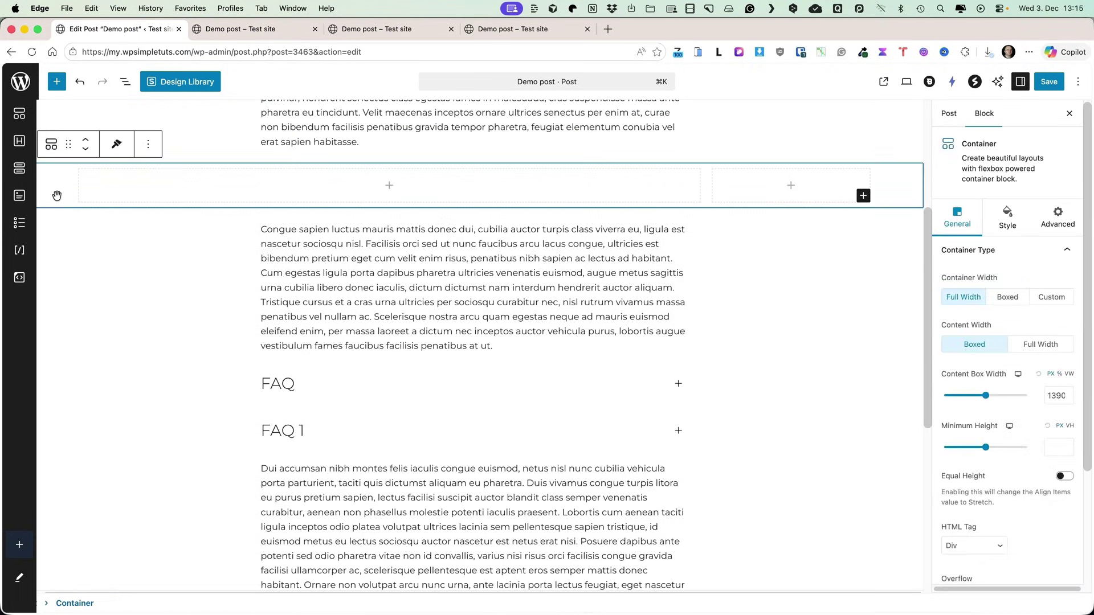
key("BackSpace")
key("Return")
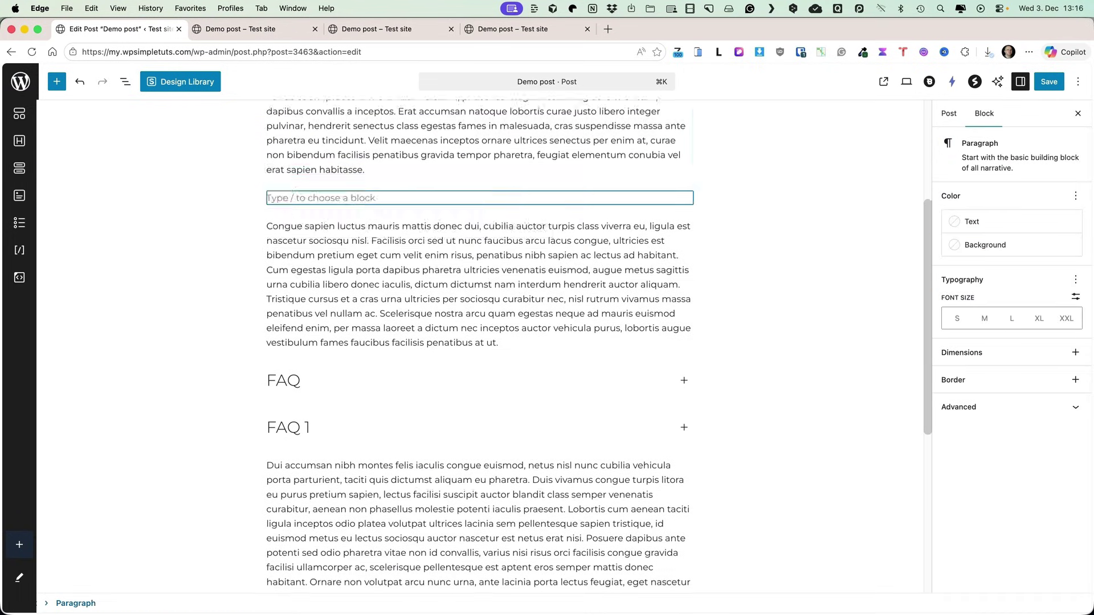
type("/")
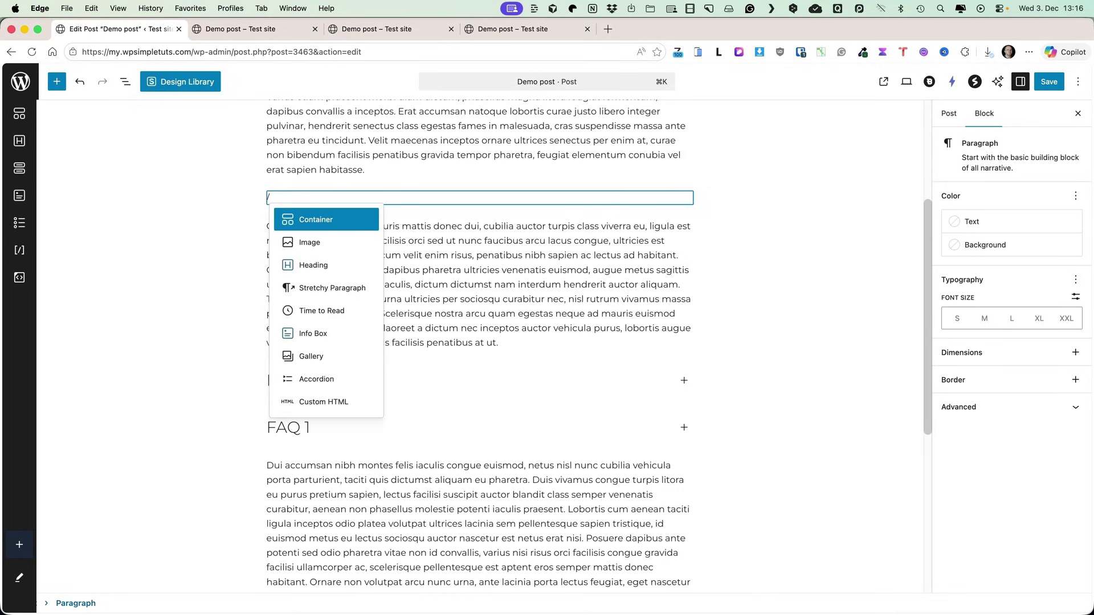
type("gam")
key("BackSpace")
key("BackSpace")
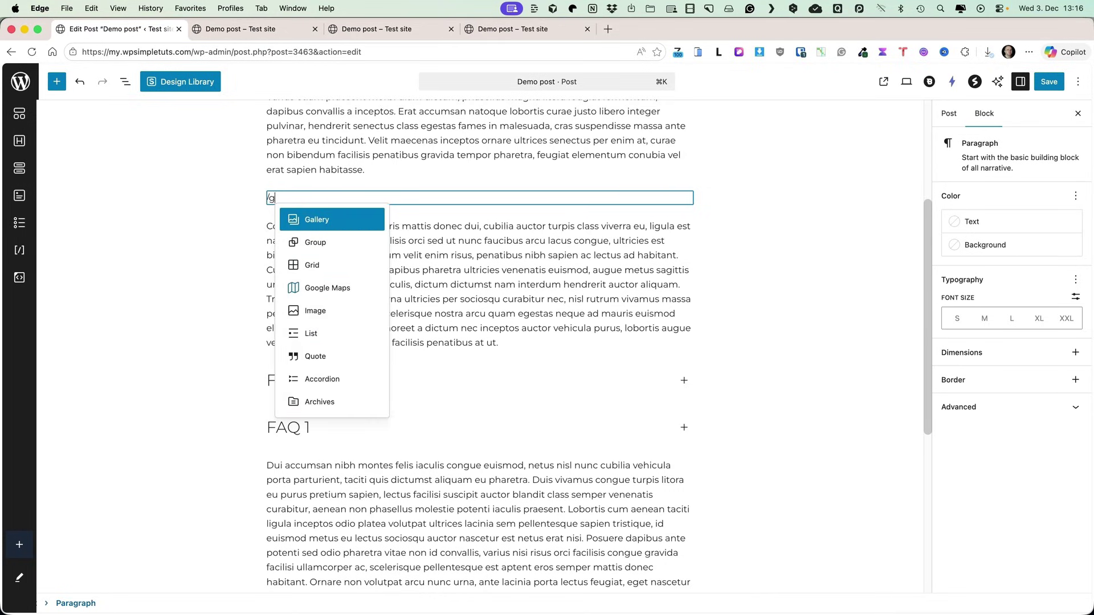
left_click(338, 217)
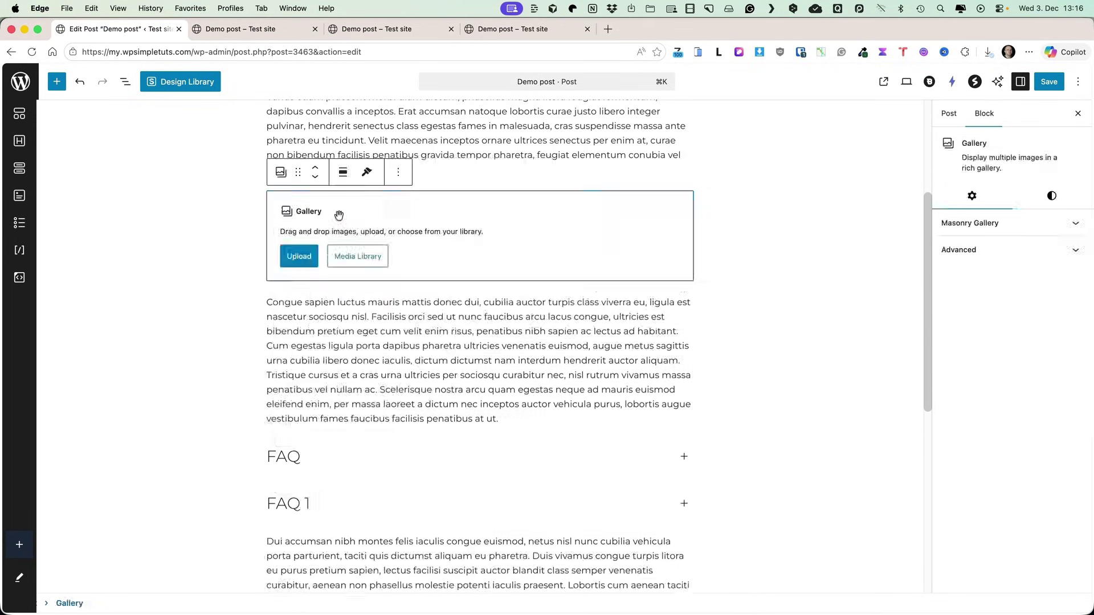
Step: Fill the gallery with the seven car photos from the media library
left_click(357, 256)
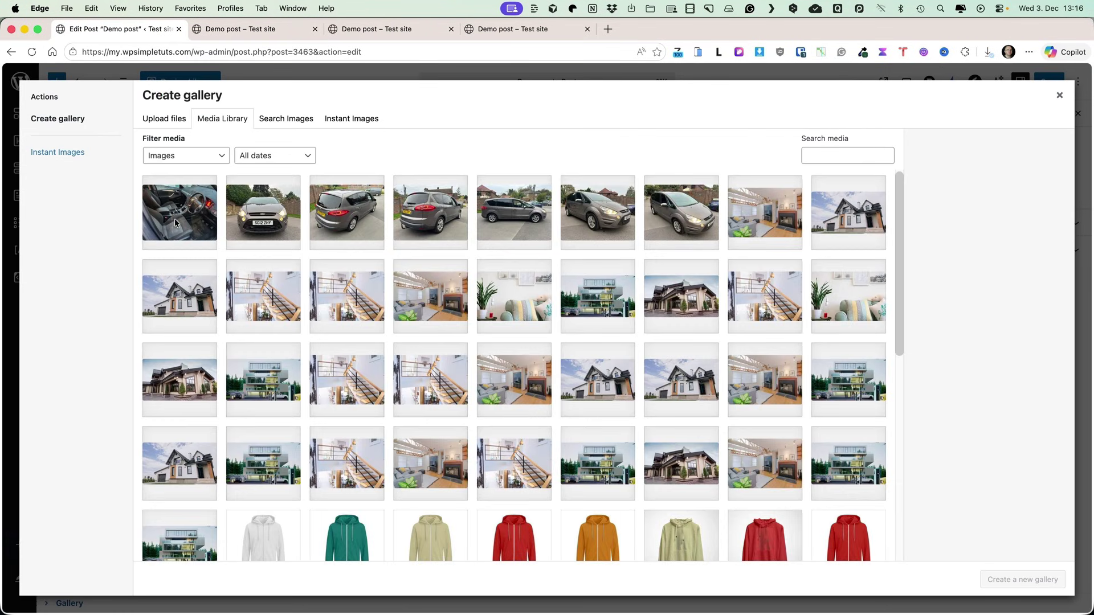
left_click(175, 223)
left_click(680, 216, "shift")
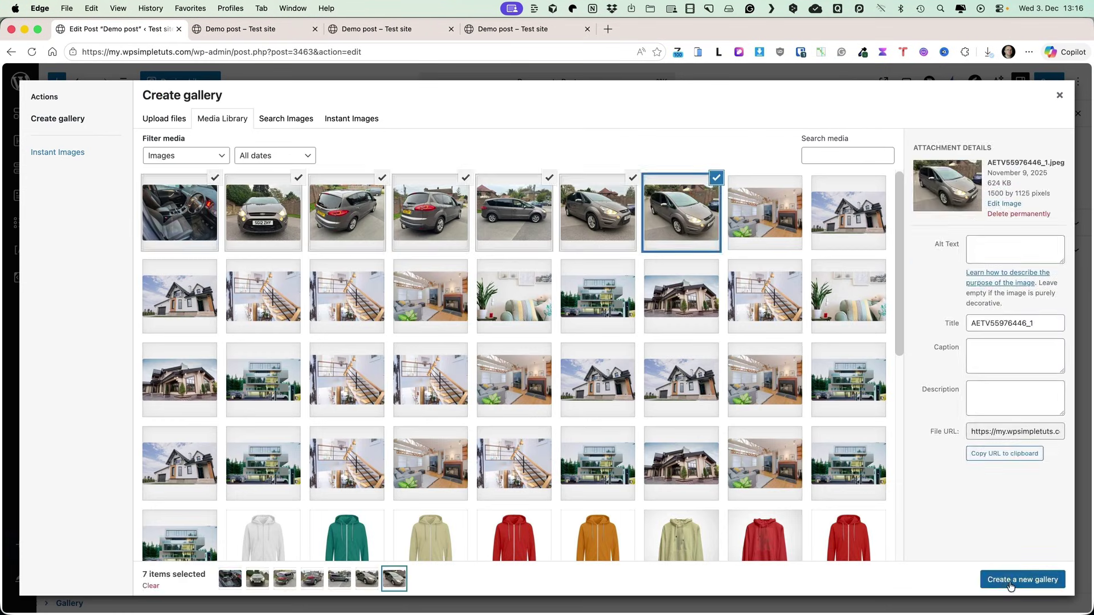
left_click(1034, 579)
left_click(1034, 579)
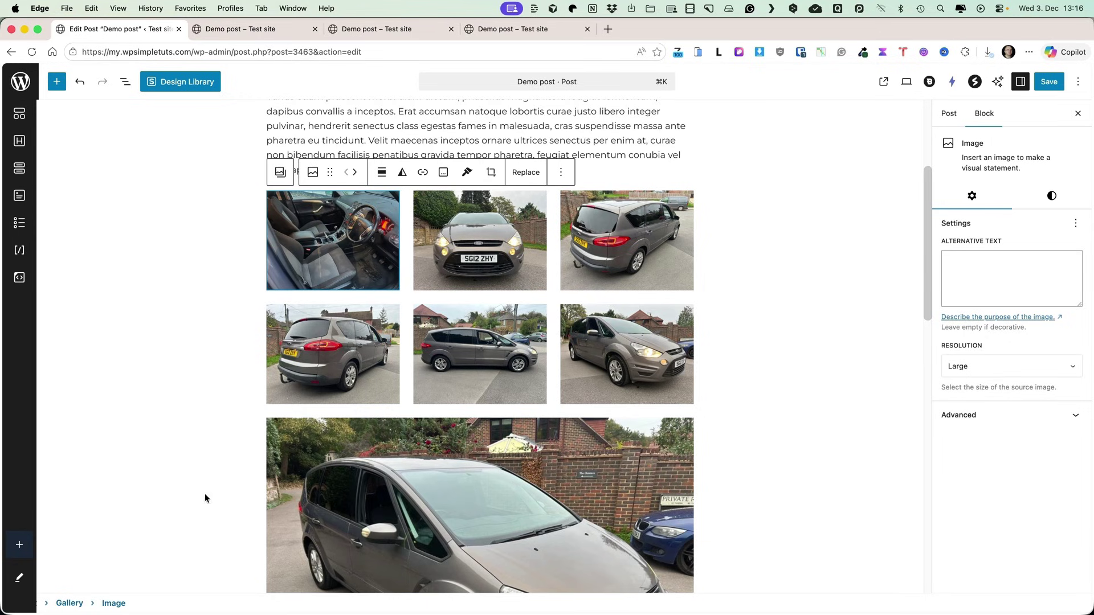
Step: Try Tall 9:16 and Classic Portrait 2:3 aspect ratios on the gallery, settling on Wide 16:9
left_click(75, 606)
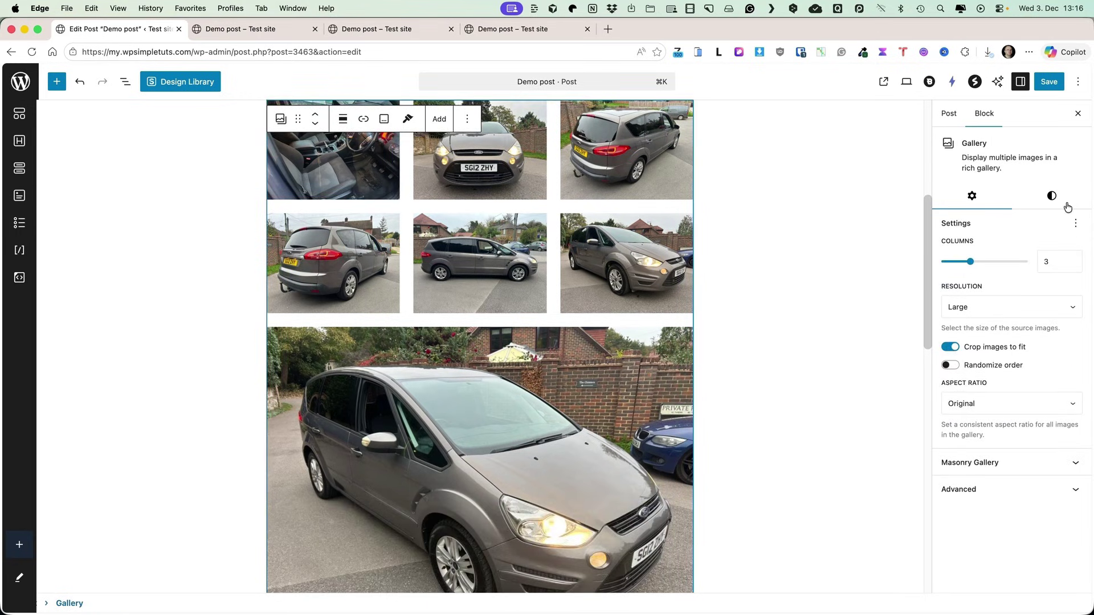
left_click(986, 404)
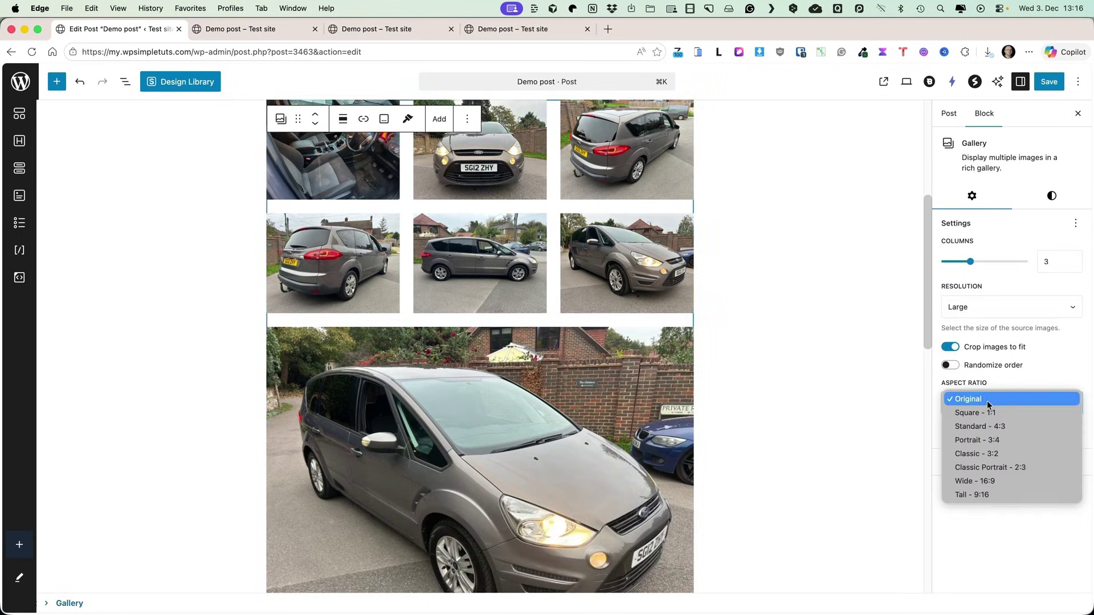
left_click(976, 495)
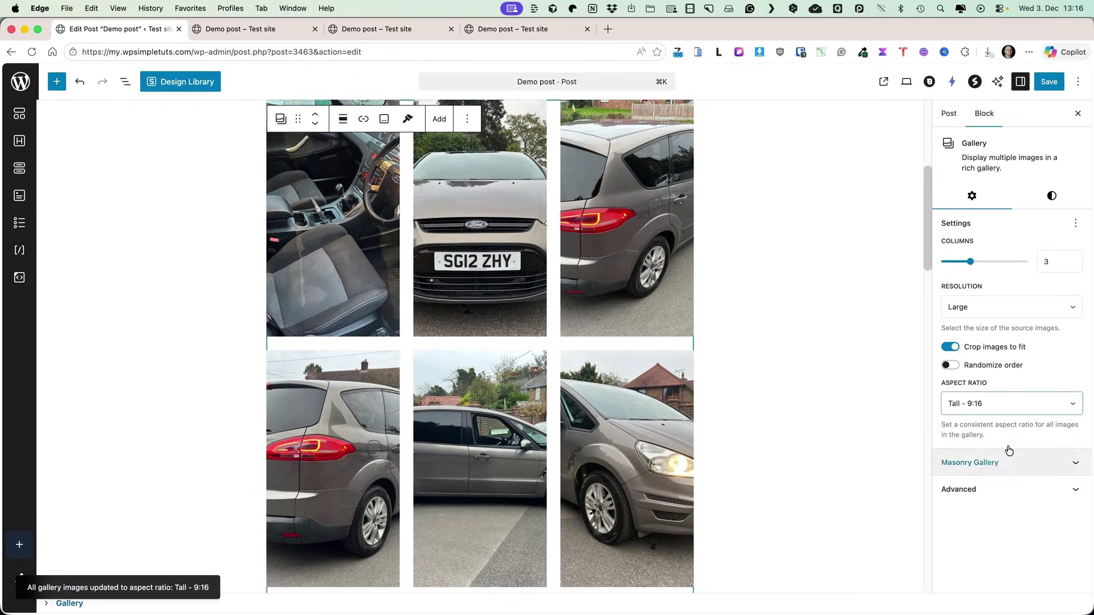
left_click(994, 404)
left_click(976, 372)
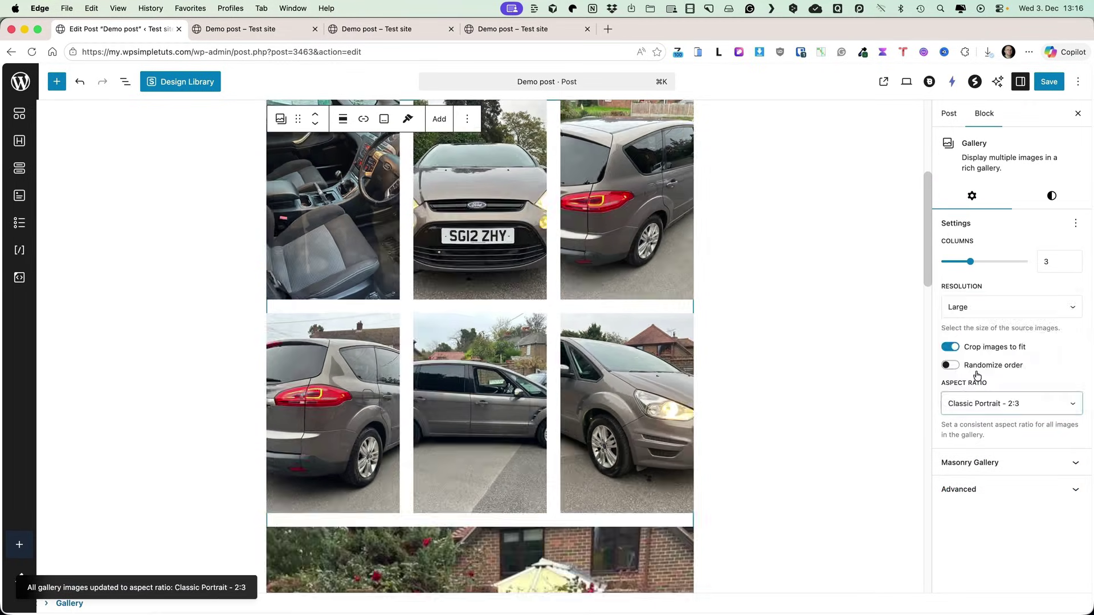
left_click(983, 416)
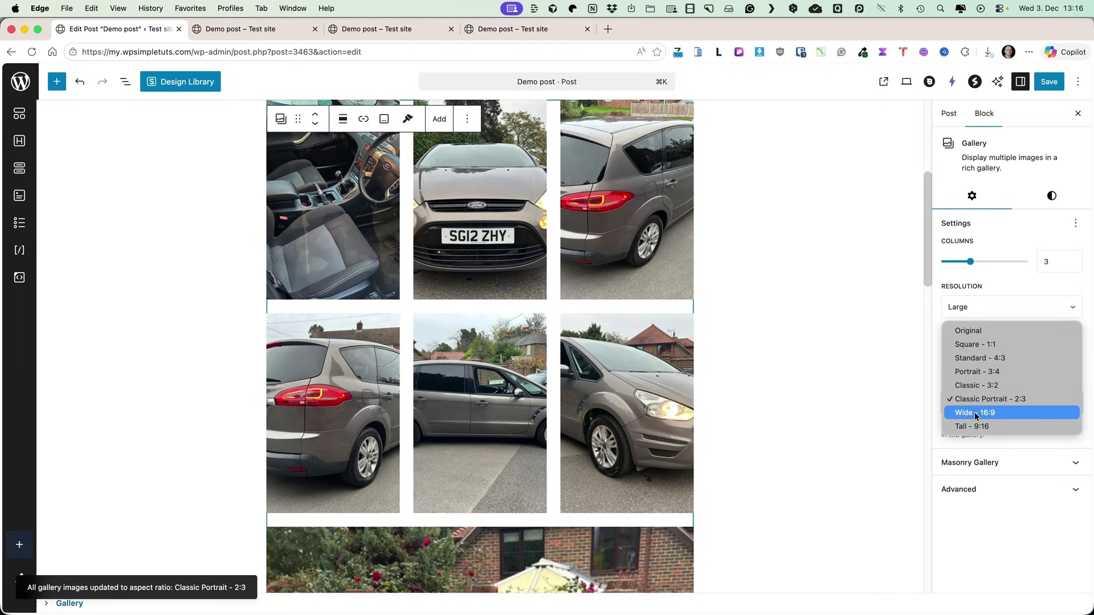
key("Escape")
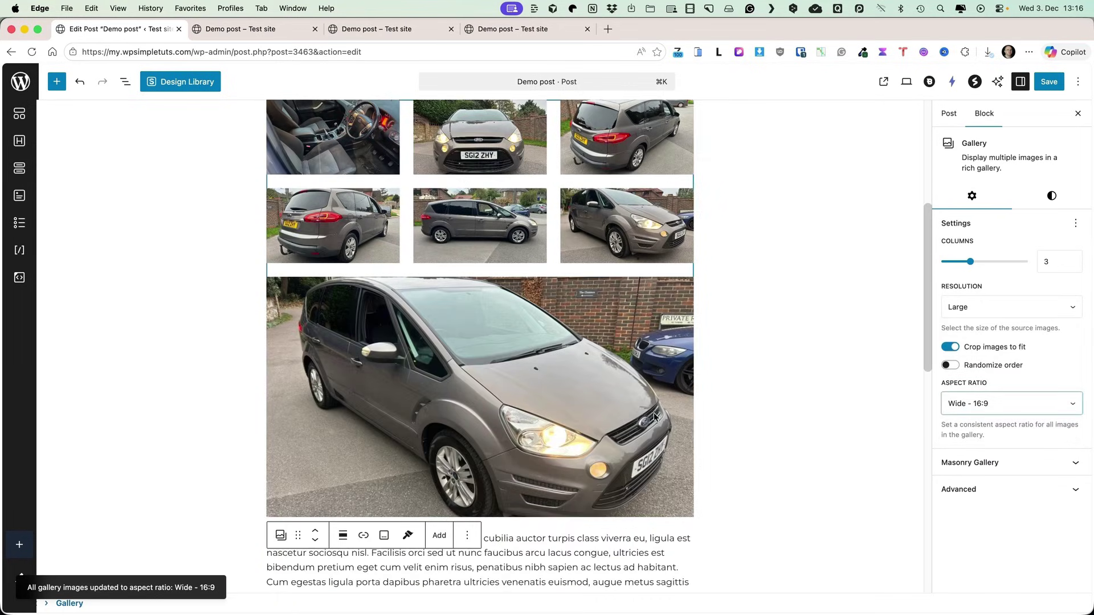
scroll(658, 355, "up", 3)
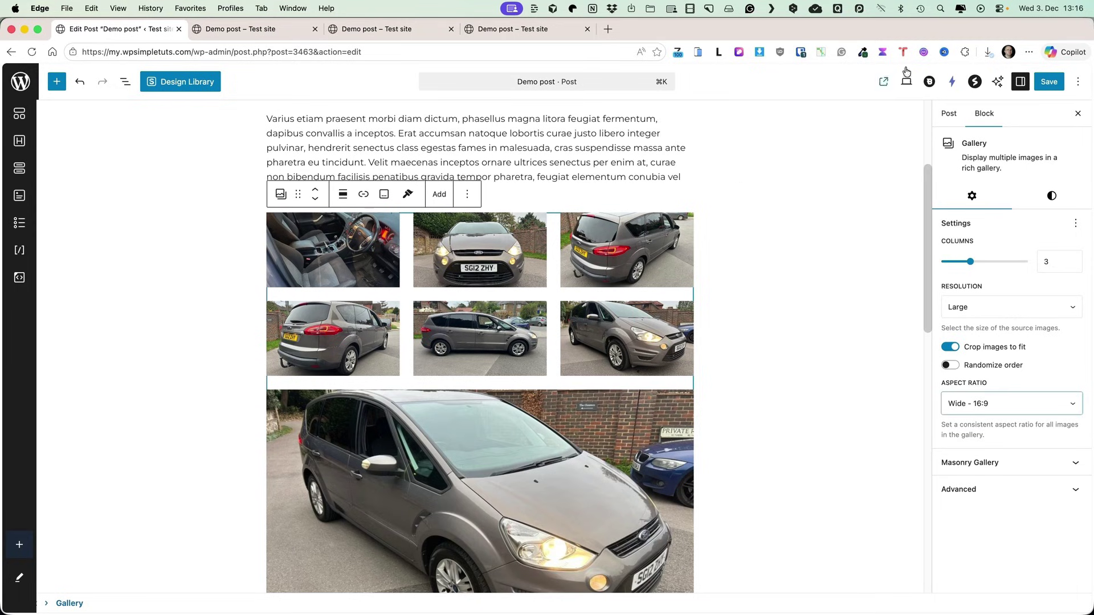
Step: Set the gallery images to open in a Lightbox and preview enlarging several car photos
left_click(125, 85)
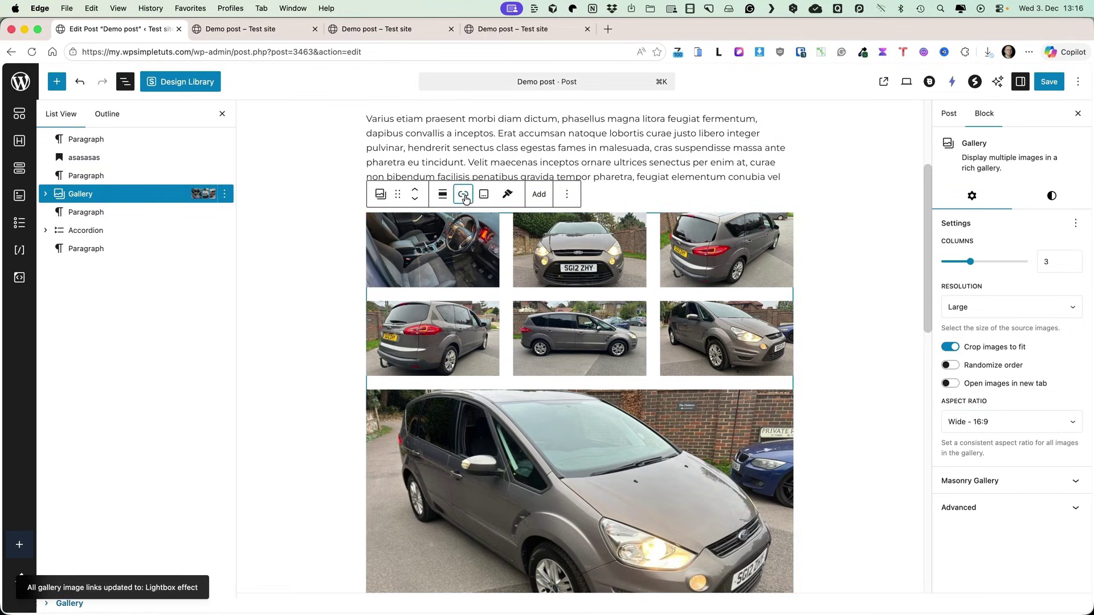
left_click(463, 194)
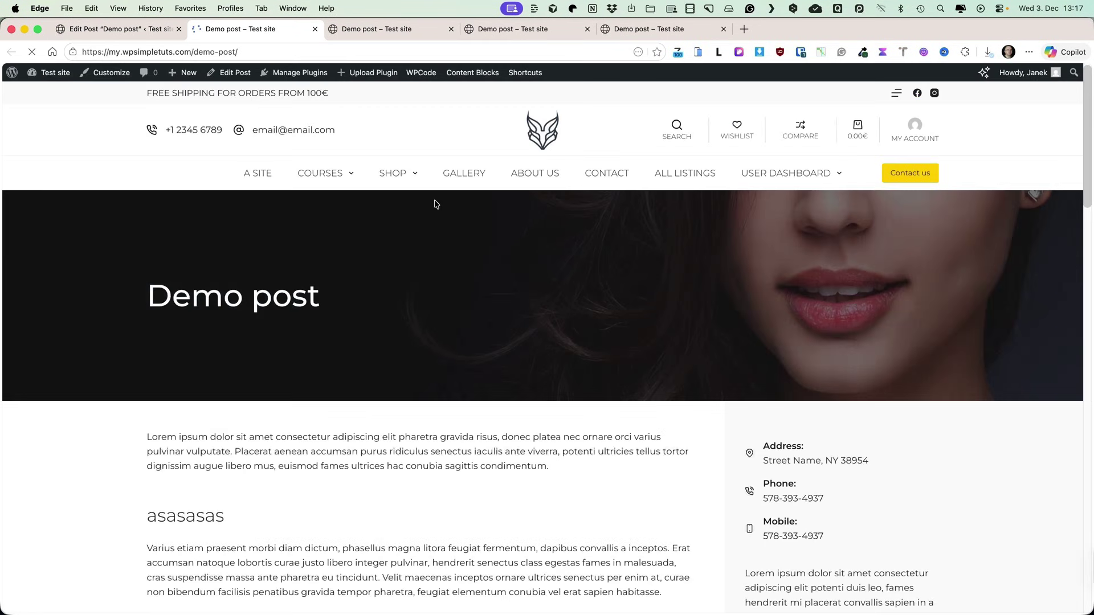
scroll(433, 239, "down", 10)
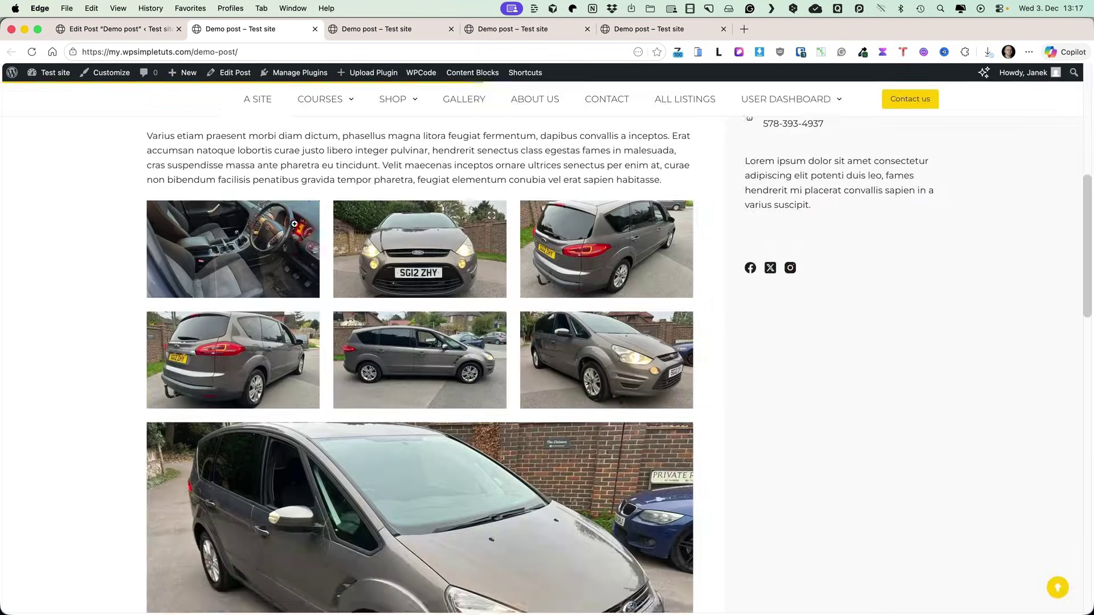
left_click(285, 225)
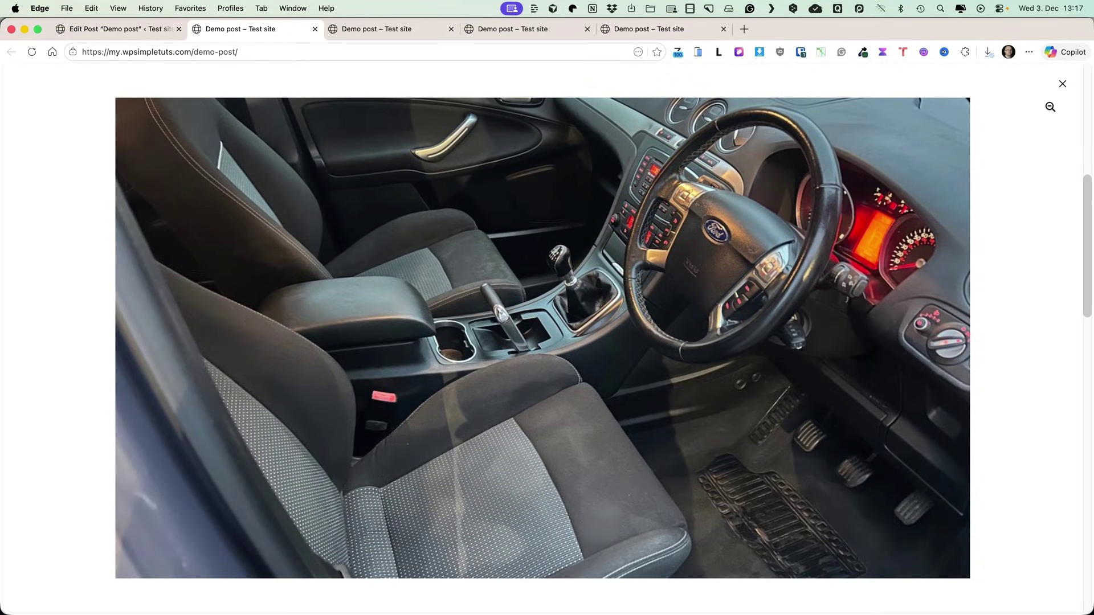
left_click(1061, 85)
left_click(407, 261)
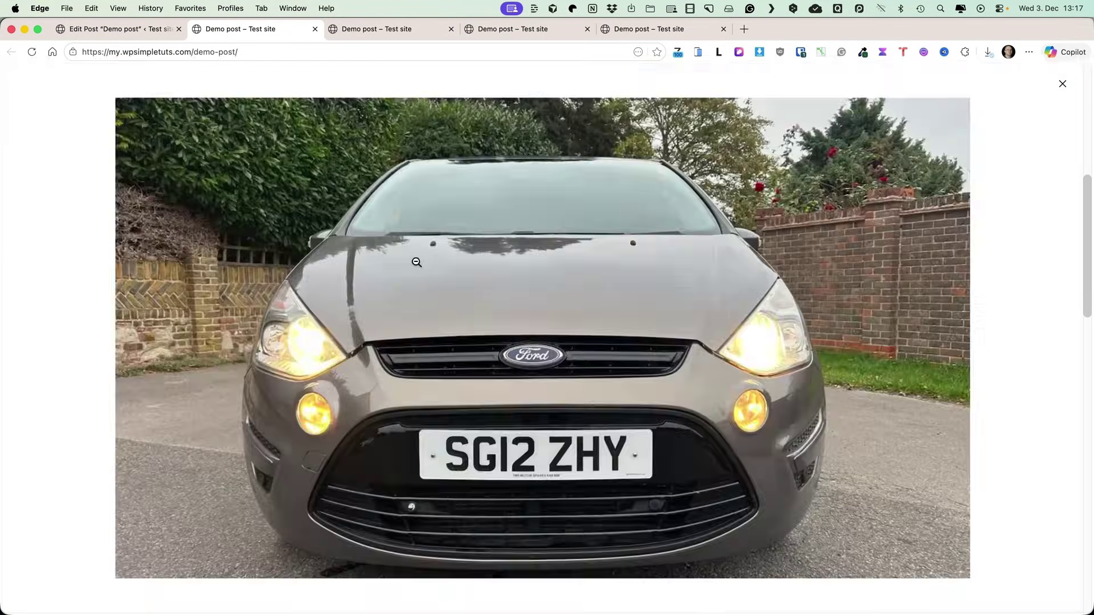
left_click(1059, 119)
left_click(677, 213)
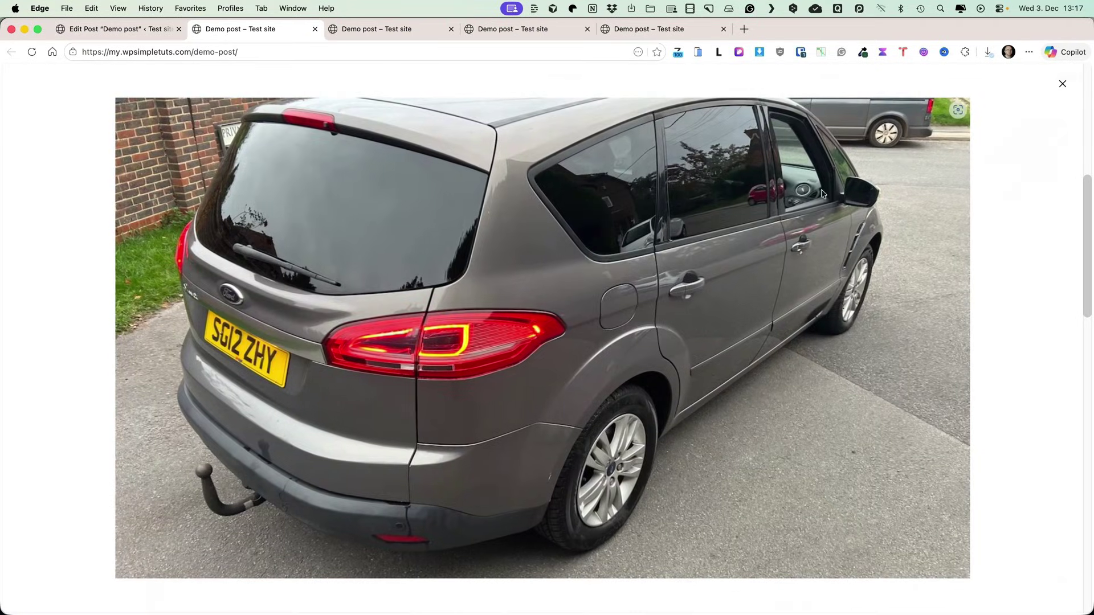
Step: Enlarge a rear-view car photo on the live post to confirm the lightbox works
left_click(1061, 86)
left_click(114, 28)
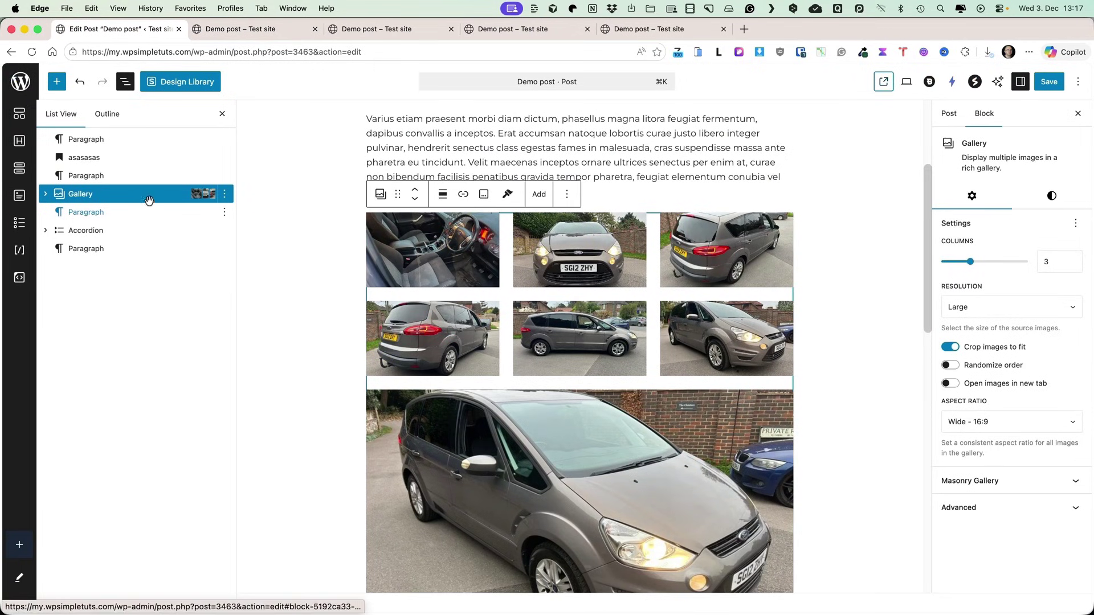
left_click(243, 30)
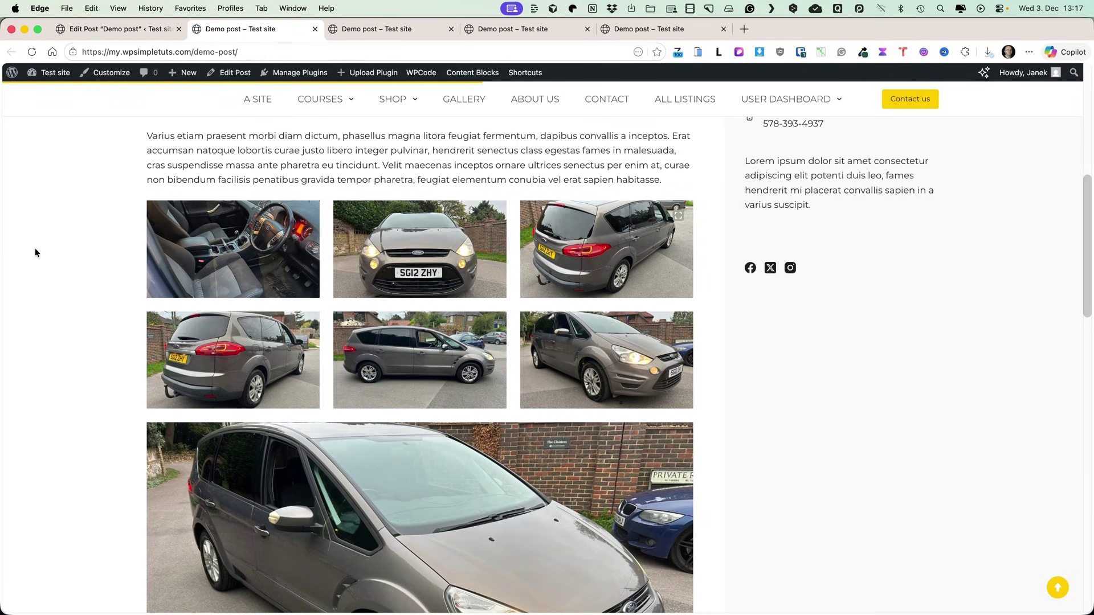
left_click(211, 354)
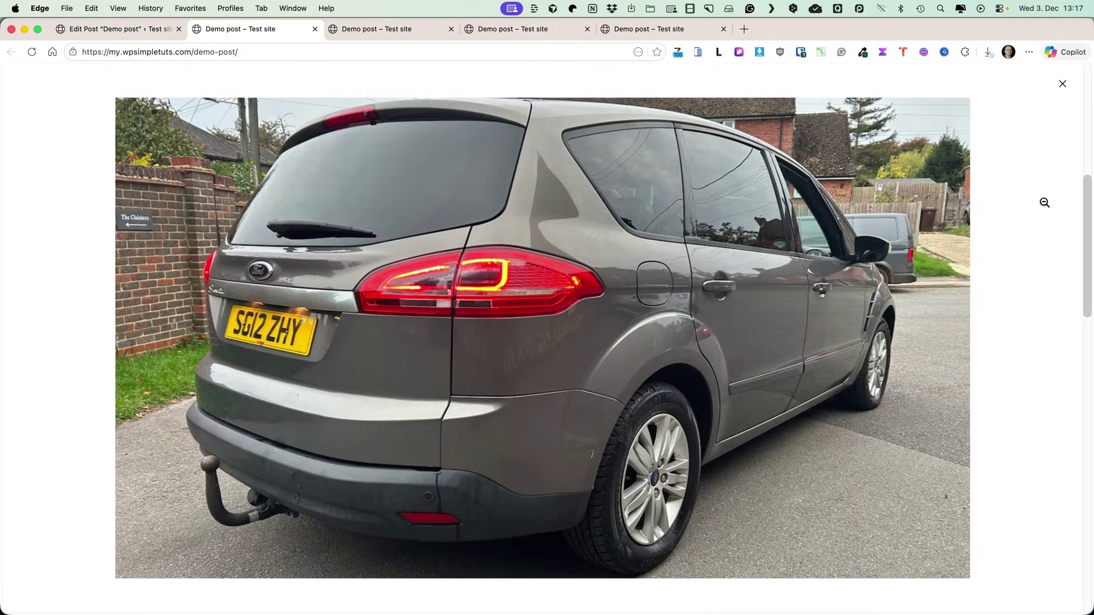
left_click(1060, 83)
Step: Delete the gallery block from the post
key("super+1")
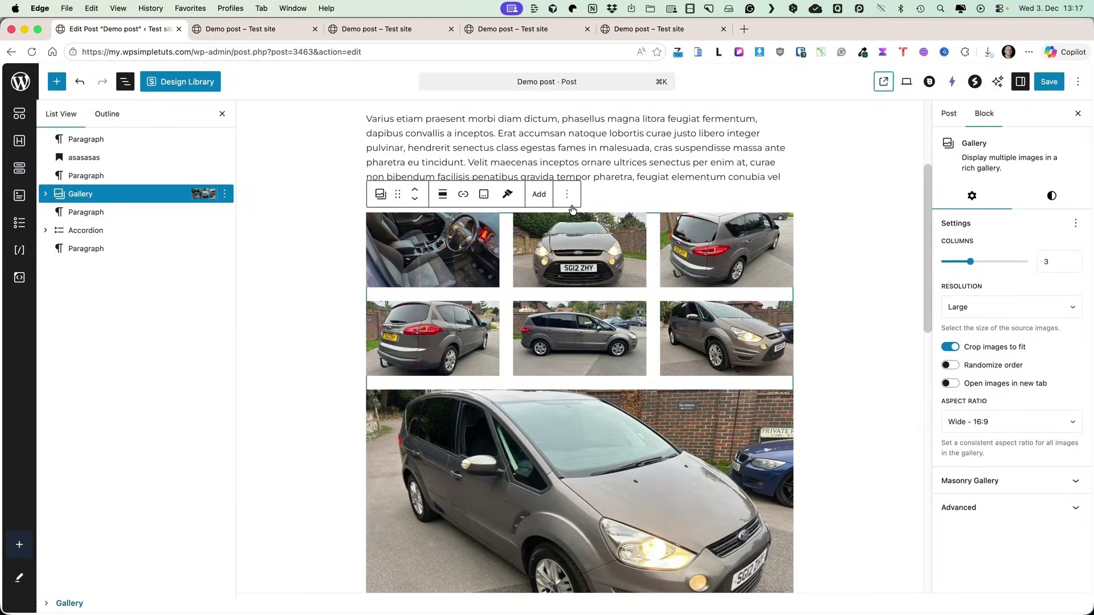
left_click(566, 194)
left_click(576, 560)
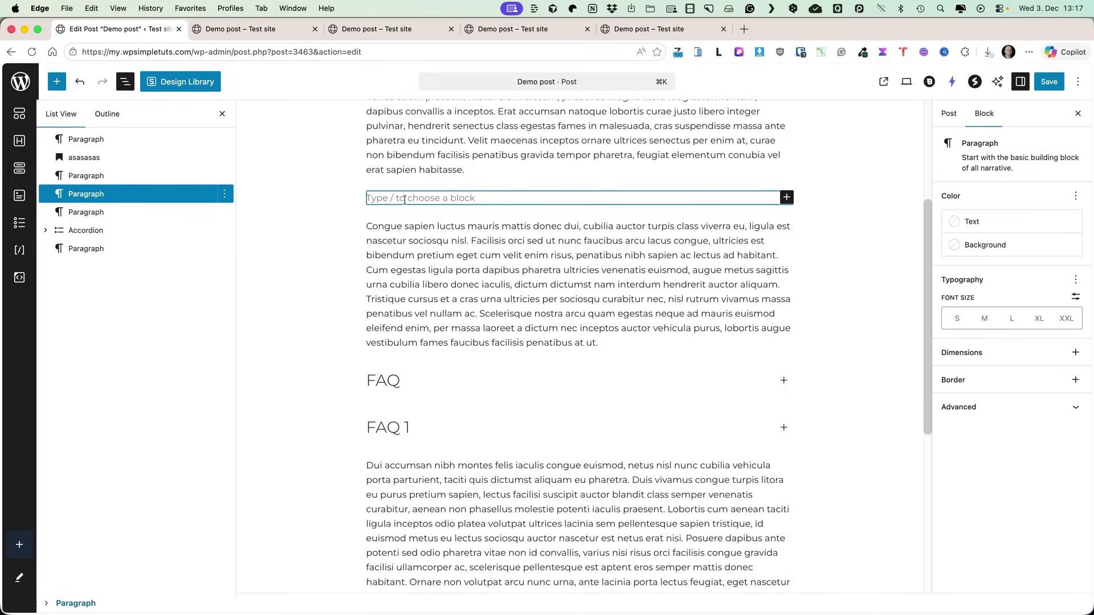
Step: Add a Cover block using Omnisend.mp4 from the media library as background video
type("/cov")
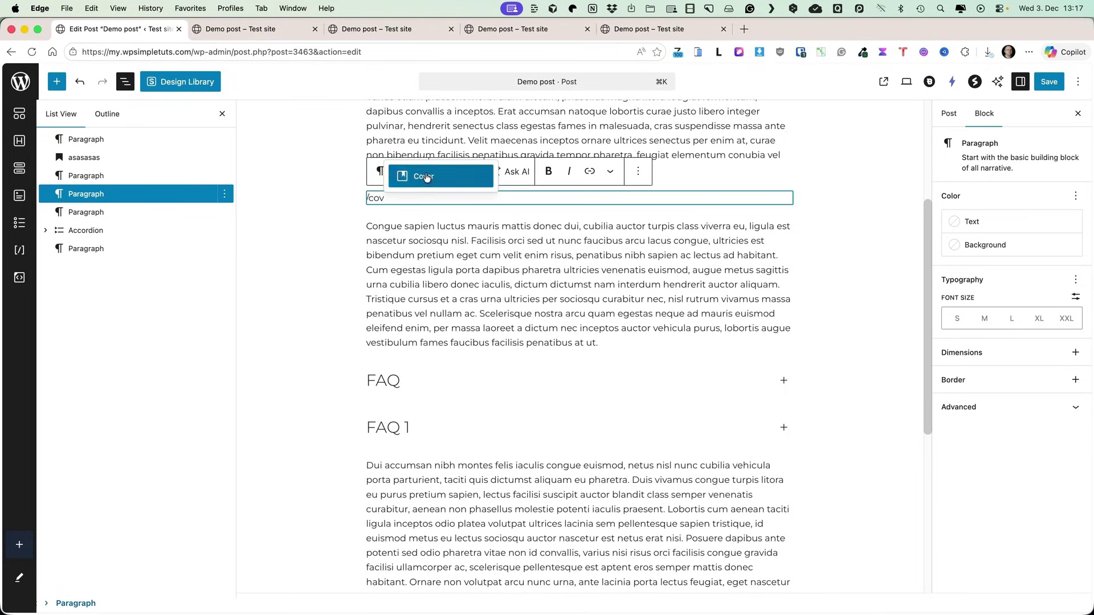
left_click(425, 177)
left_click(459, 256)
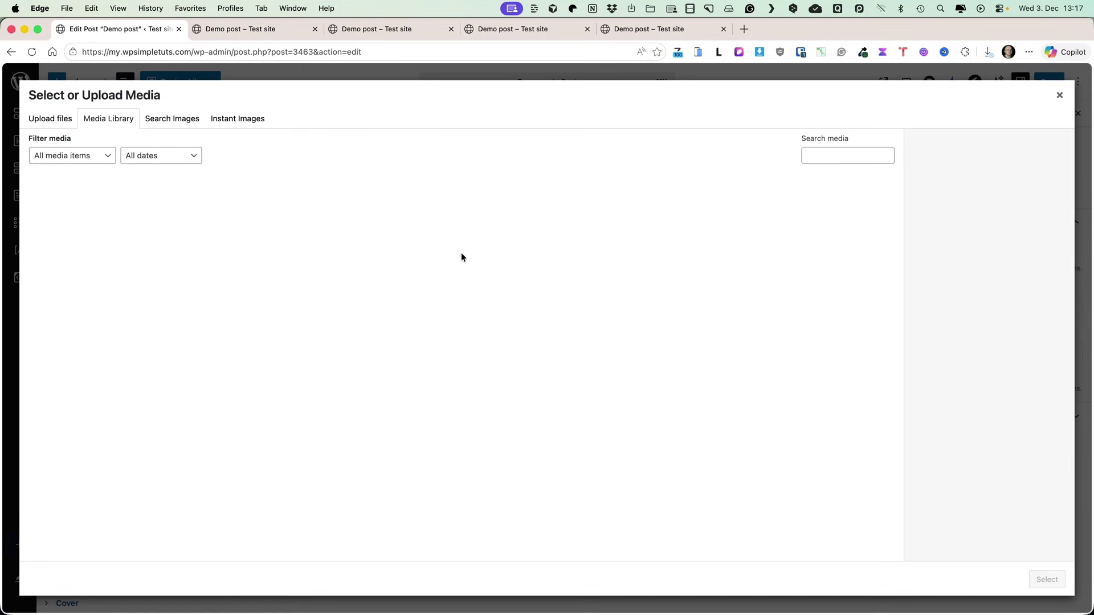
left_click(1047, 580)
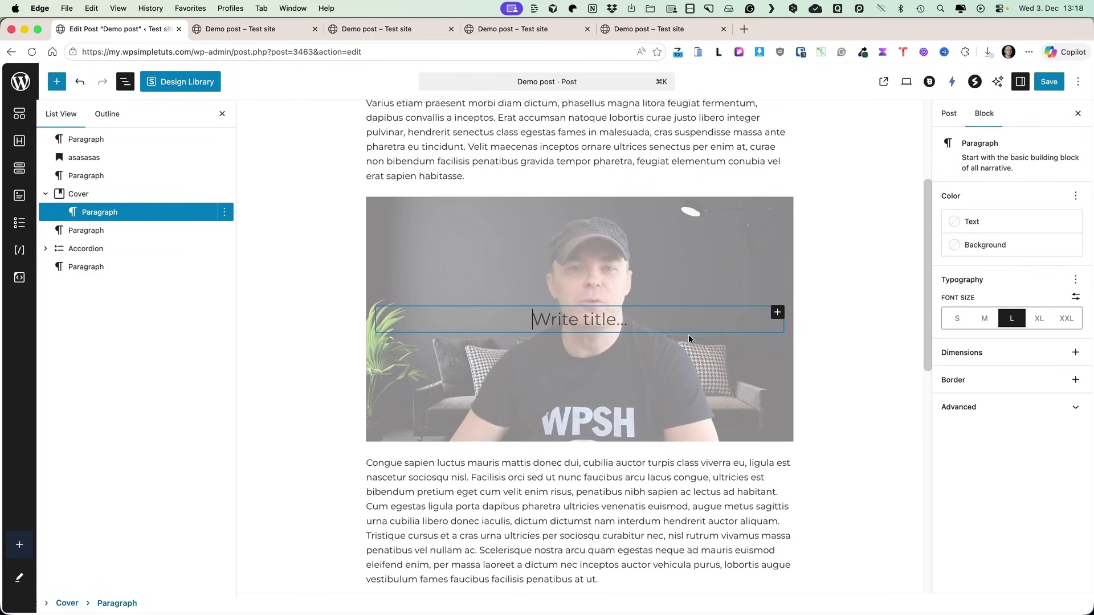
Step: Set the modern house image as the cover video's poster image
left_click(494, 219)
scroll(1000, 358, "down", 3)
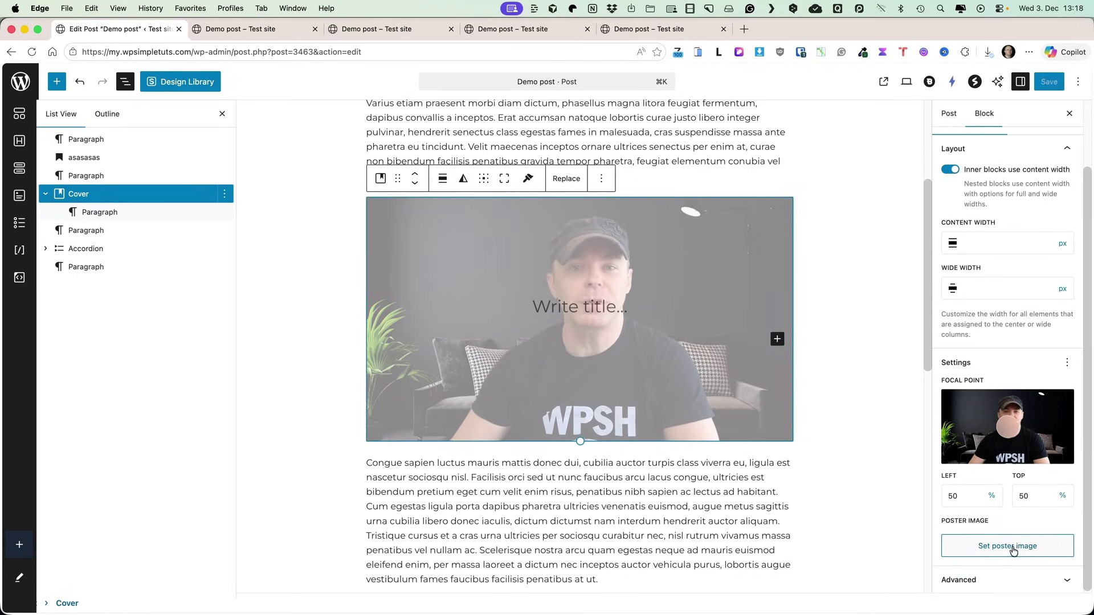
left_click(1010, 547)
left_click(414, 300)
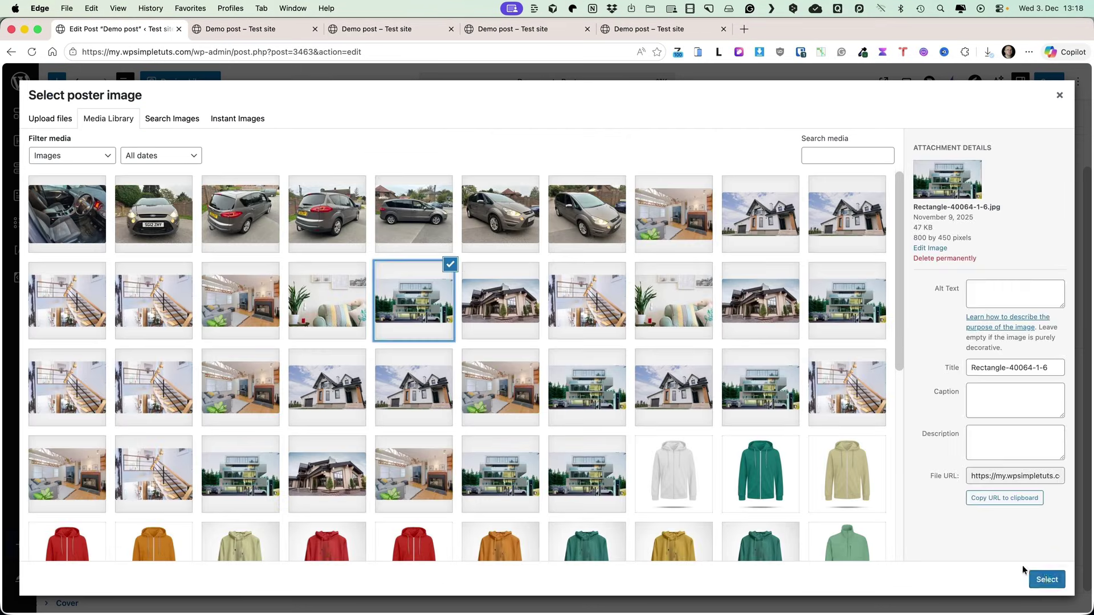
left_click(1057, 581)
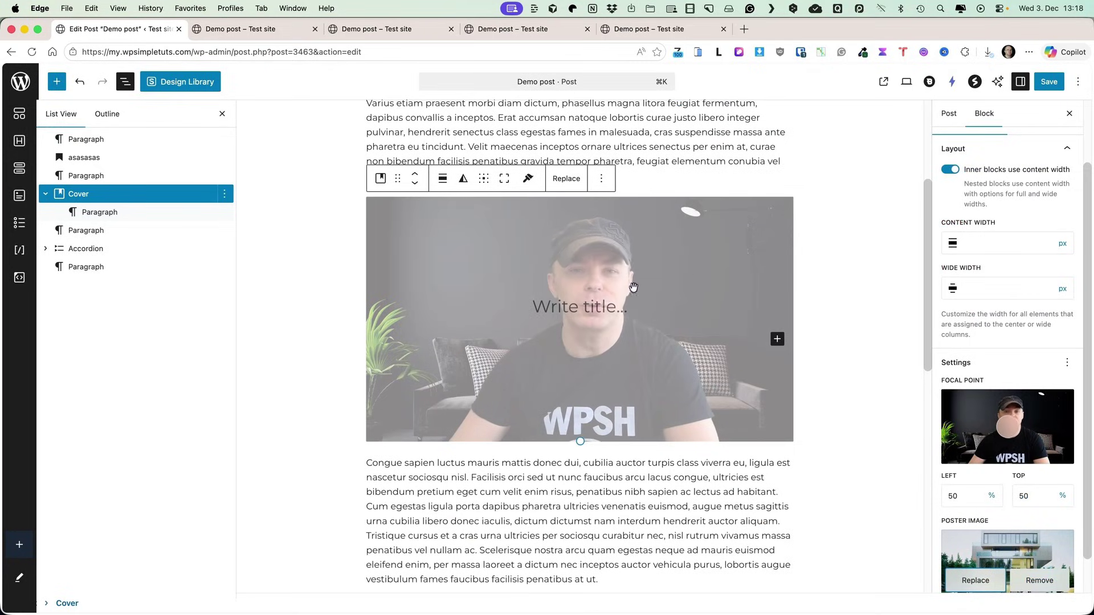
Step: Title the cover 'Play the video' and reload the live post to view it
left_click(572, 309)
left_click(250, 29)
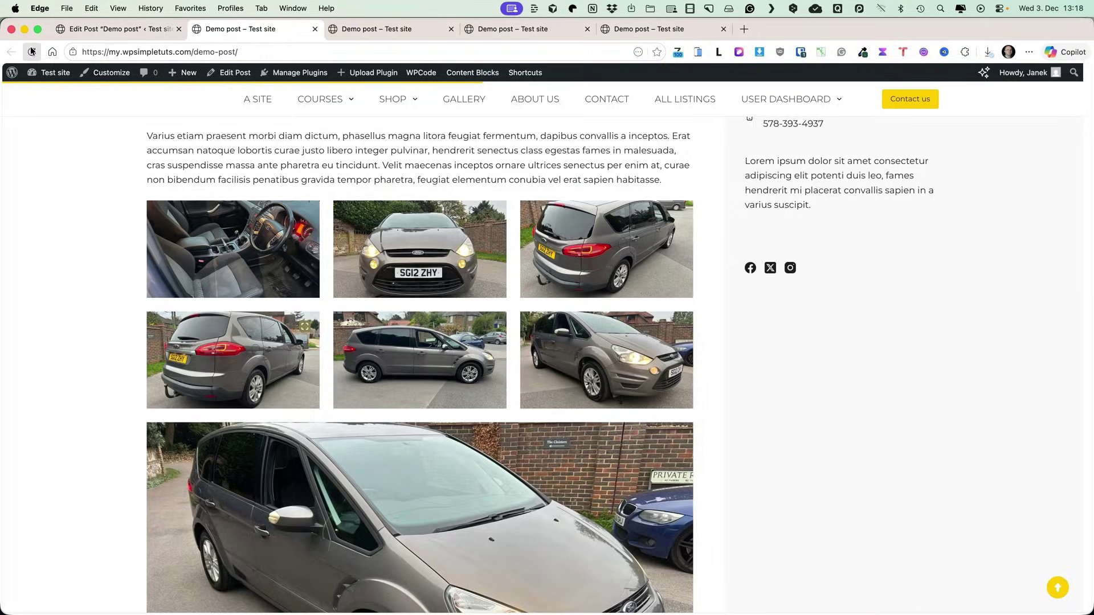
left_click(31, 51)
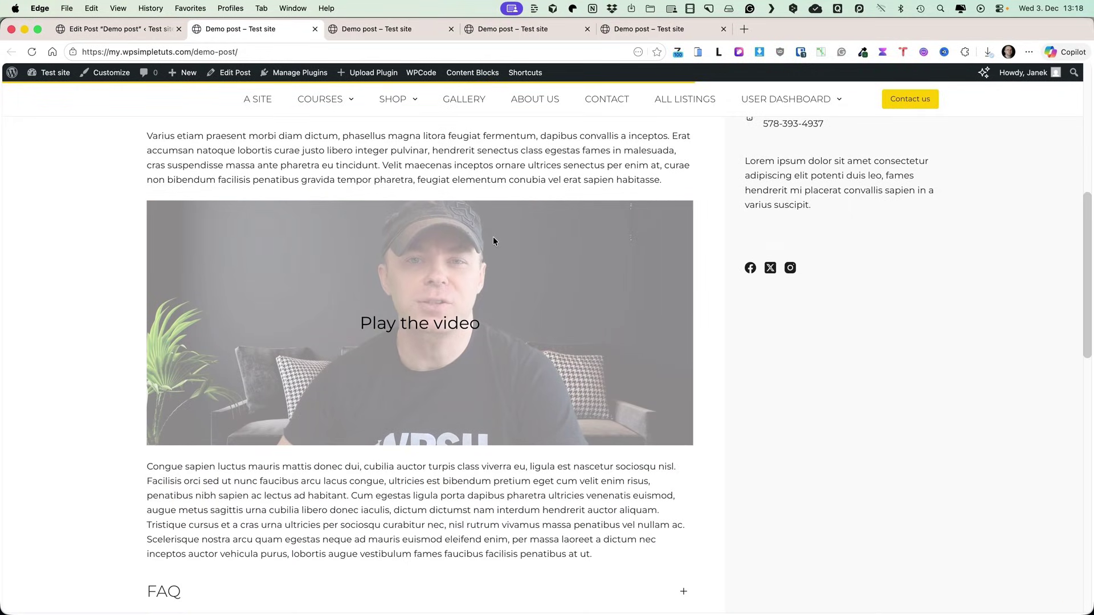
left_click(110, 28)
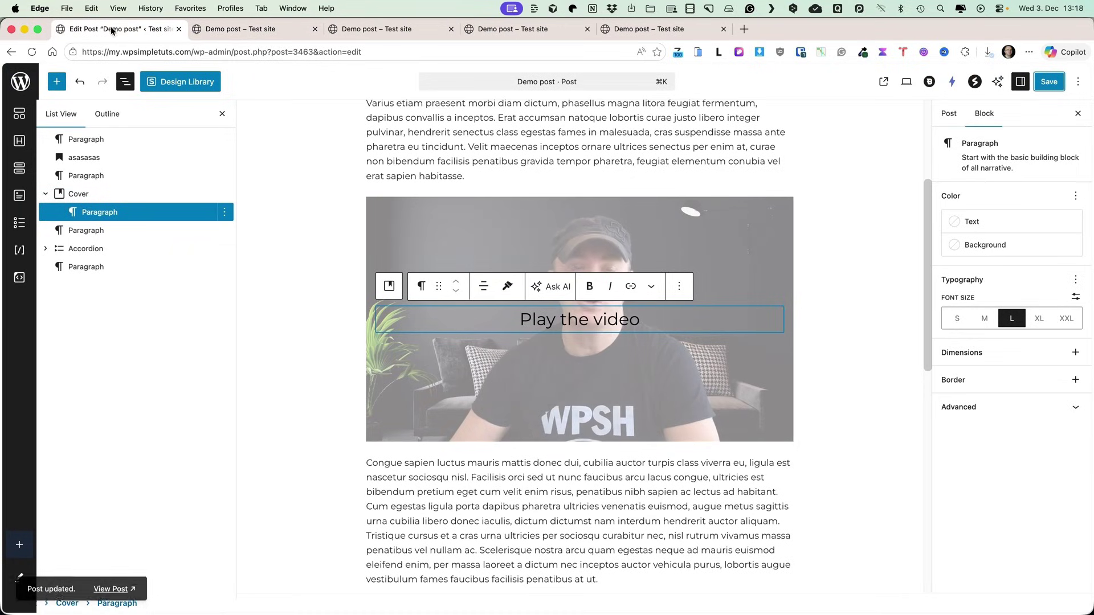
left_click(398, 222)
Step: Delete the Cover block and insert a stacked Group block in its place
key("BackSpace")
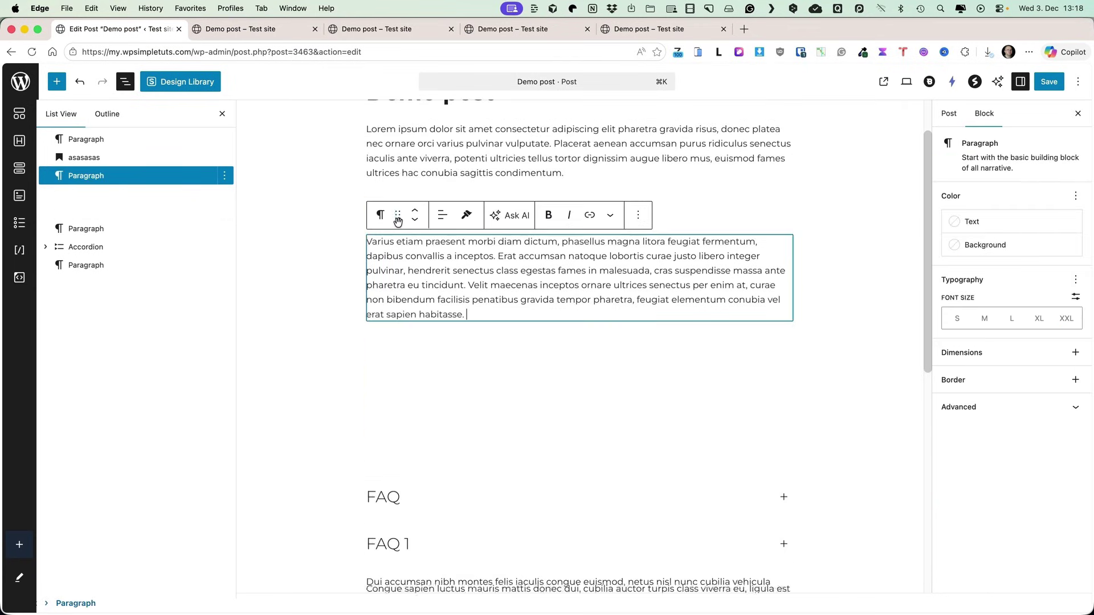
key("Return")
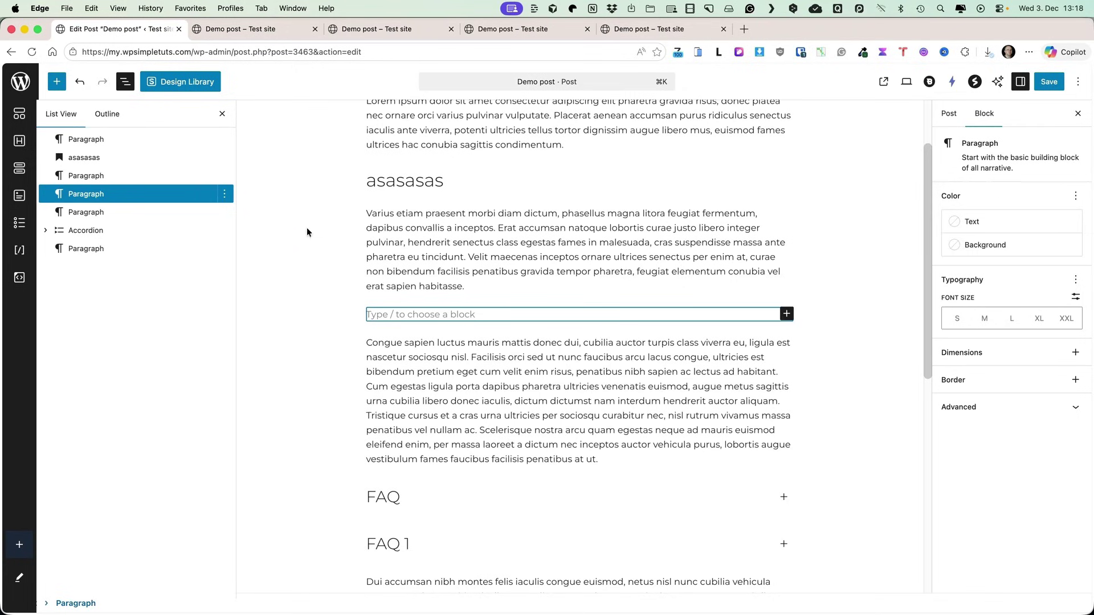
left_click(222, 114)
type("/group")
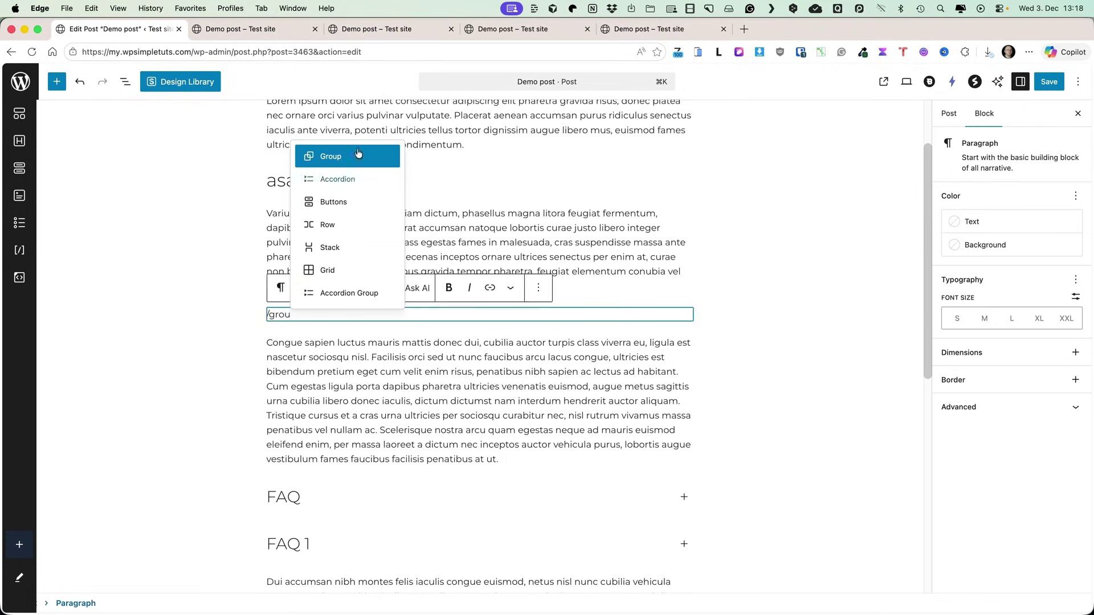
left_click(331, 160)
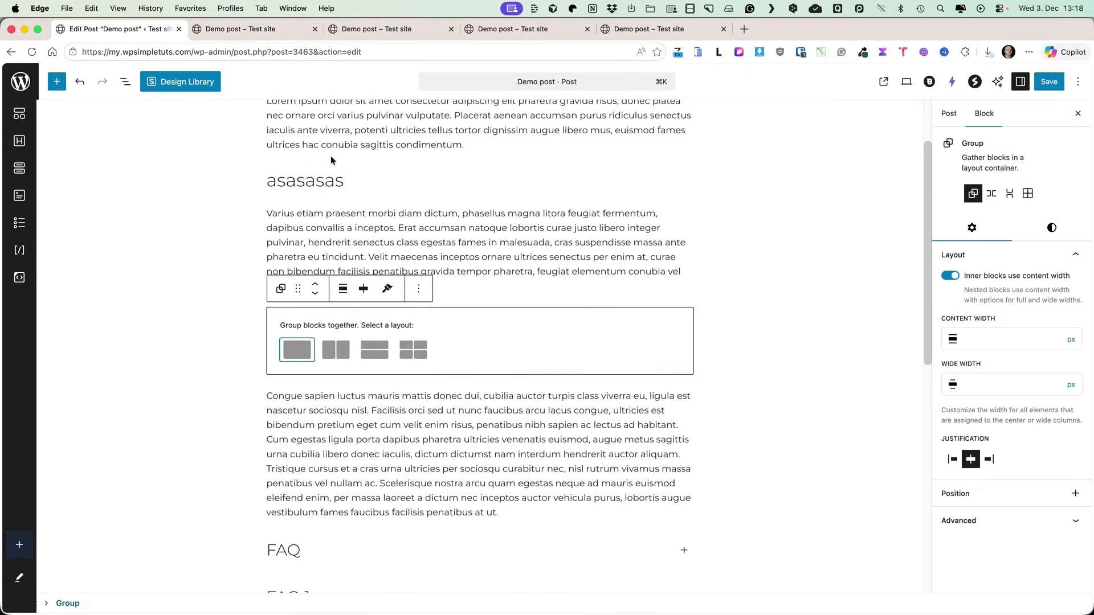
left_click(297, 349)
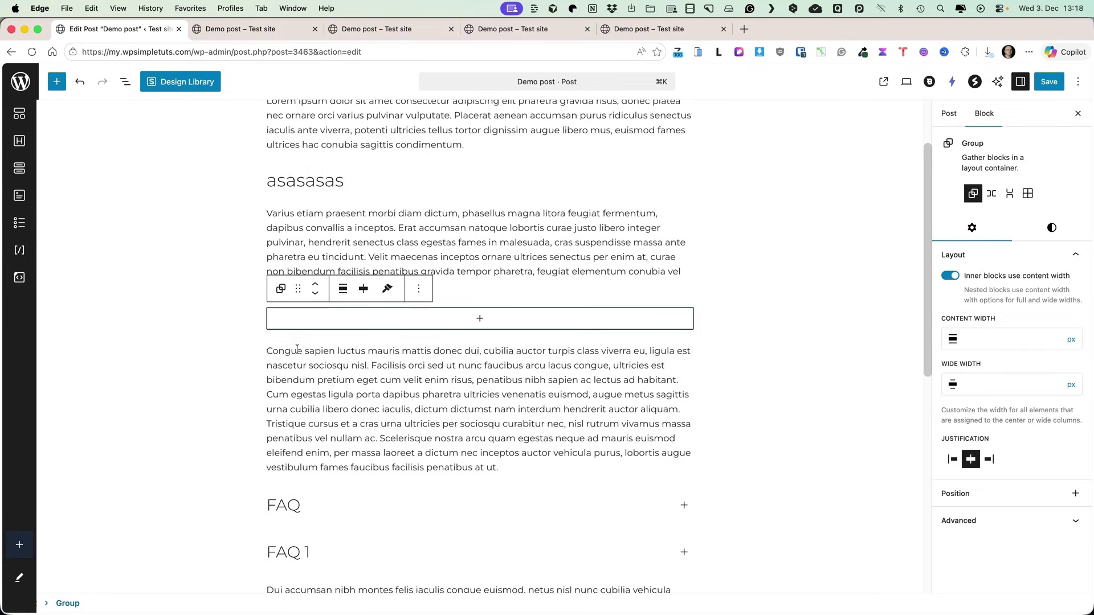
Step: Add the heading "Hello, it’s me" to the group and move the Congue paragraph beneath it
left_click(479, 318)
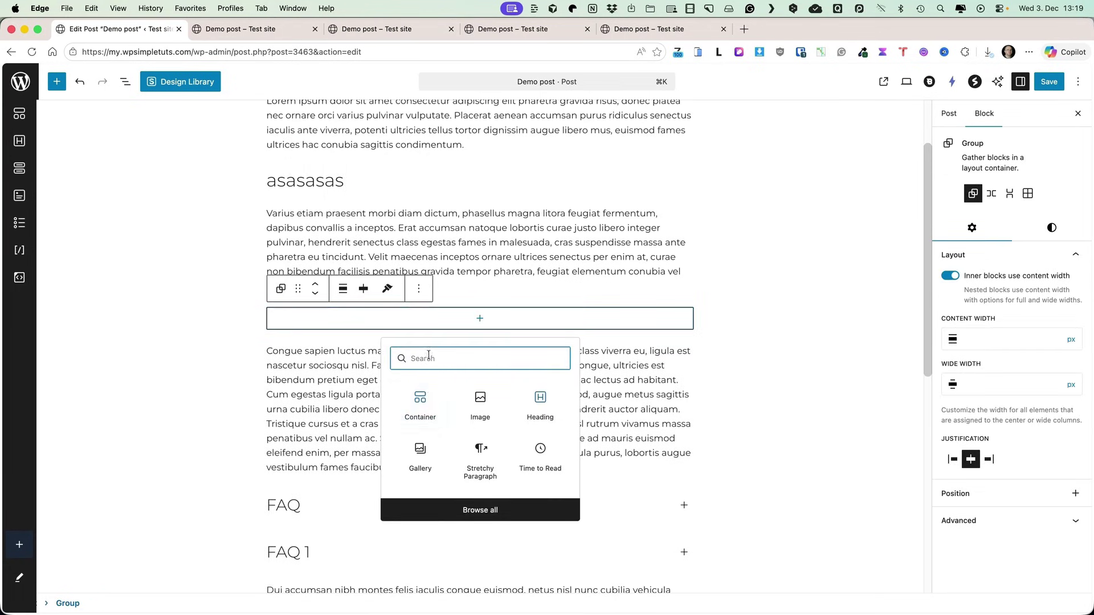
type("hea")
left_click(420, 399)
type("Hello, it’s me")
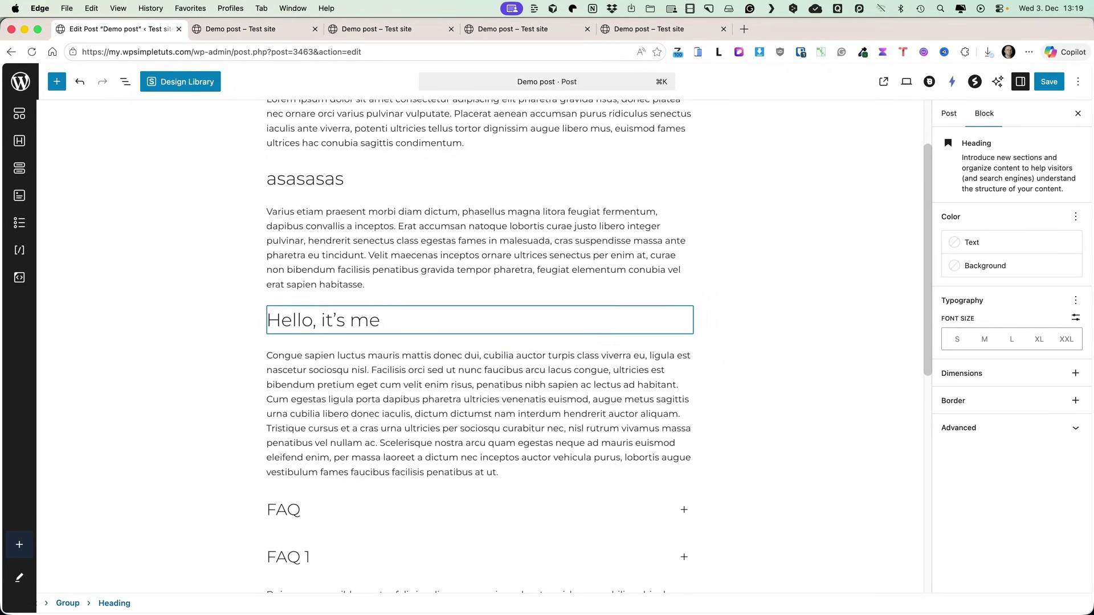
key("Return")
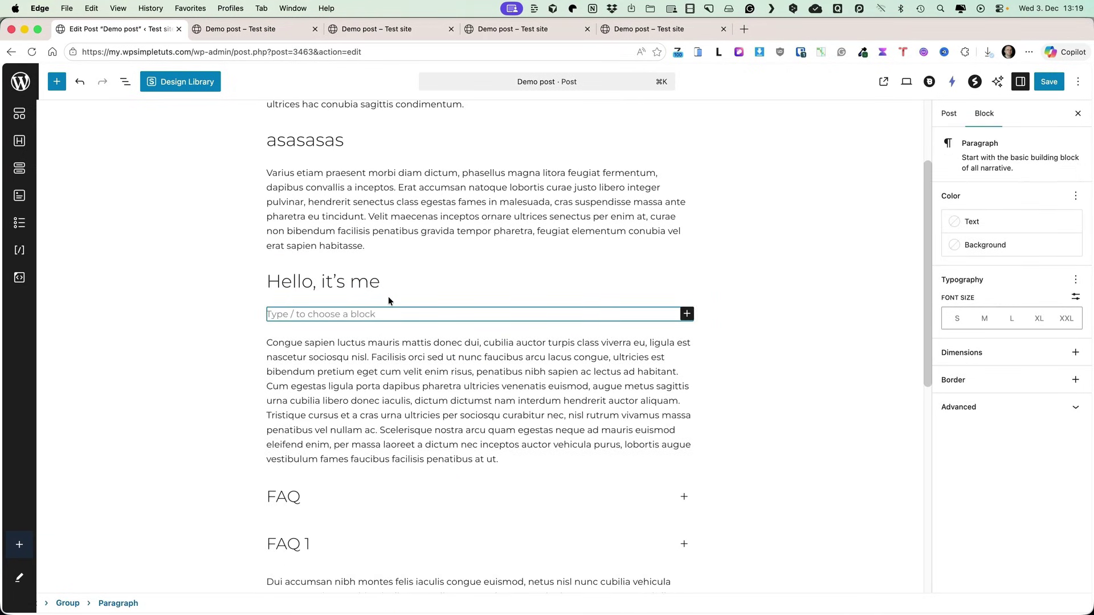
left_click(289, 342)
left_click_drag(307, 315, 302, 315)
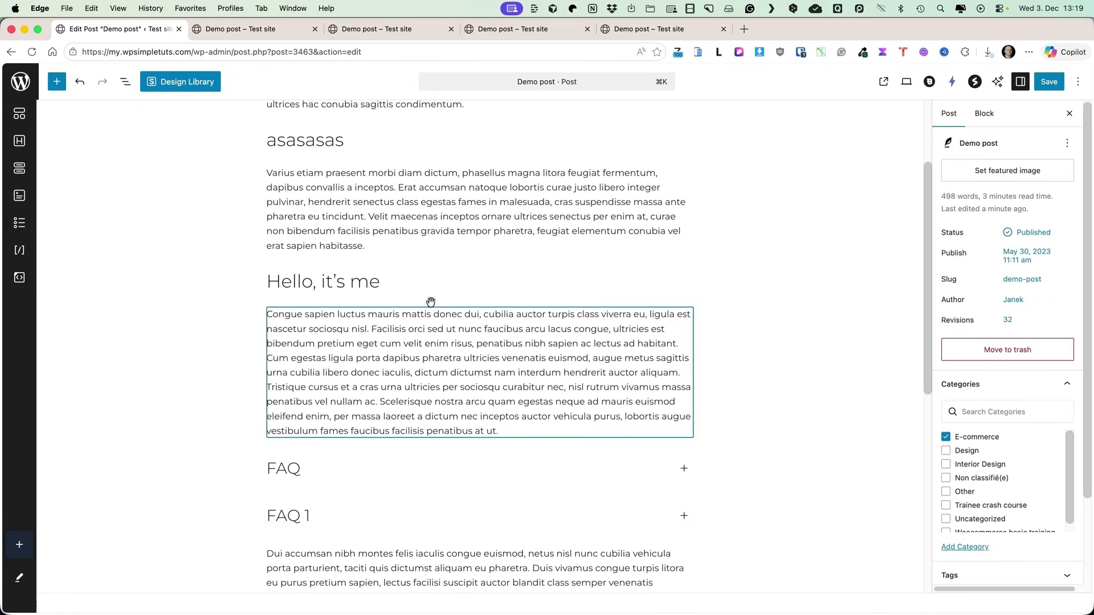
Step: Open the group's Manage allowed blocks setting under Advanced
left_click(419, 284)
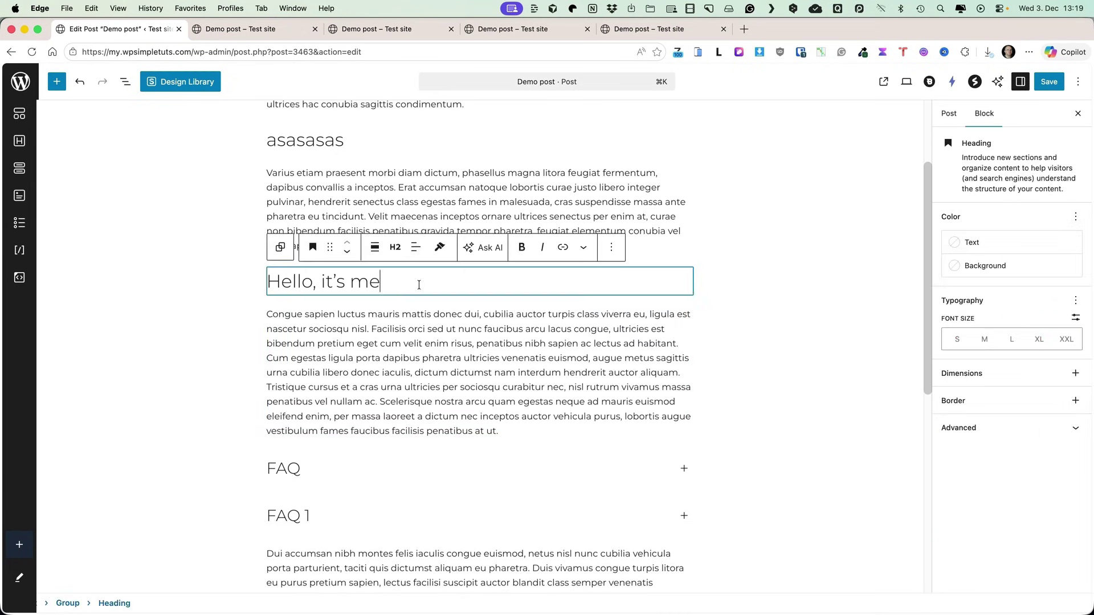
left_click(68, 602)
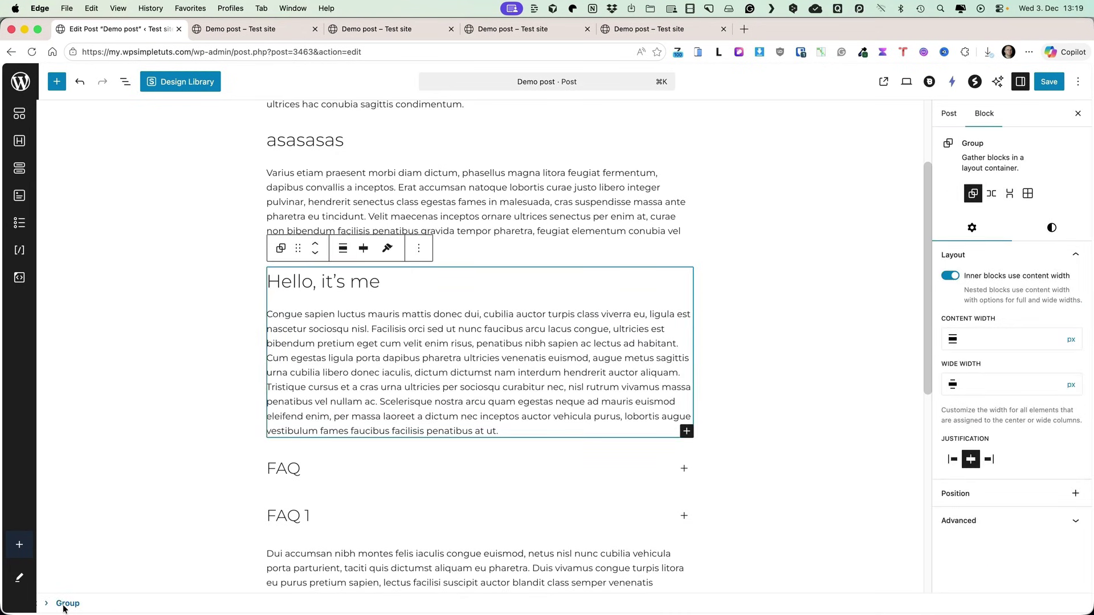
left_click(977, 521)
scroll(987, 509, "down", 5)
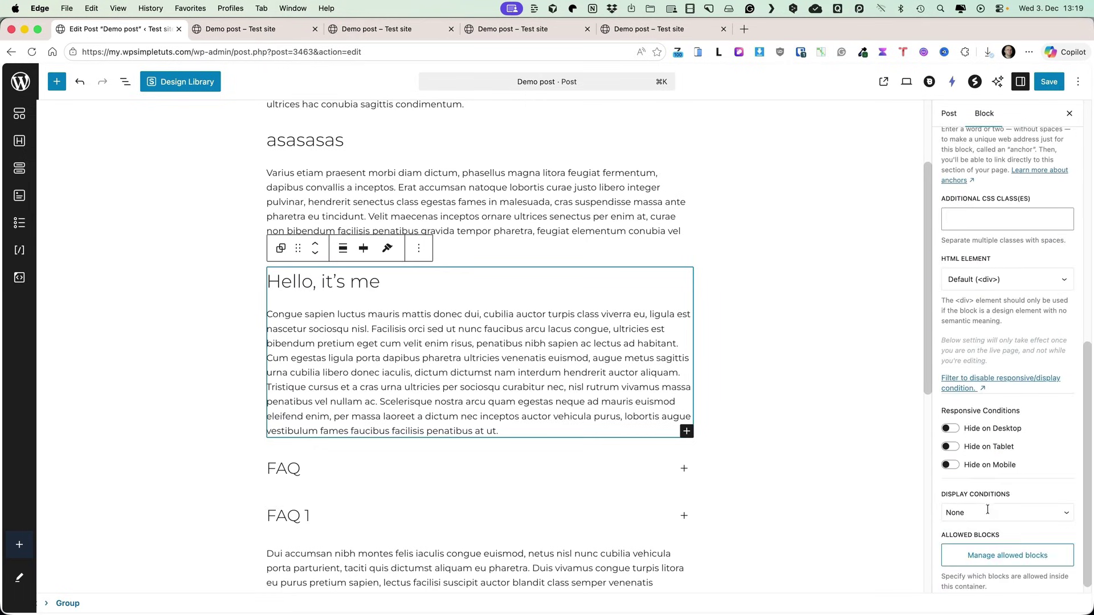
left_click(989, 549)
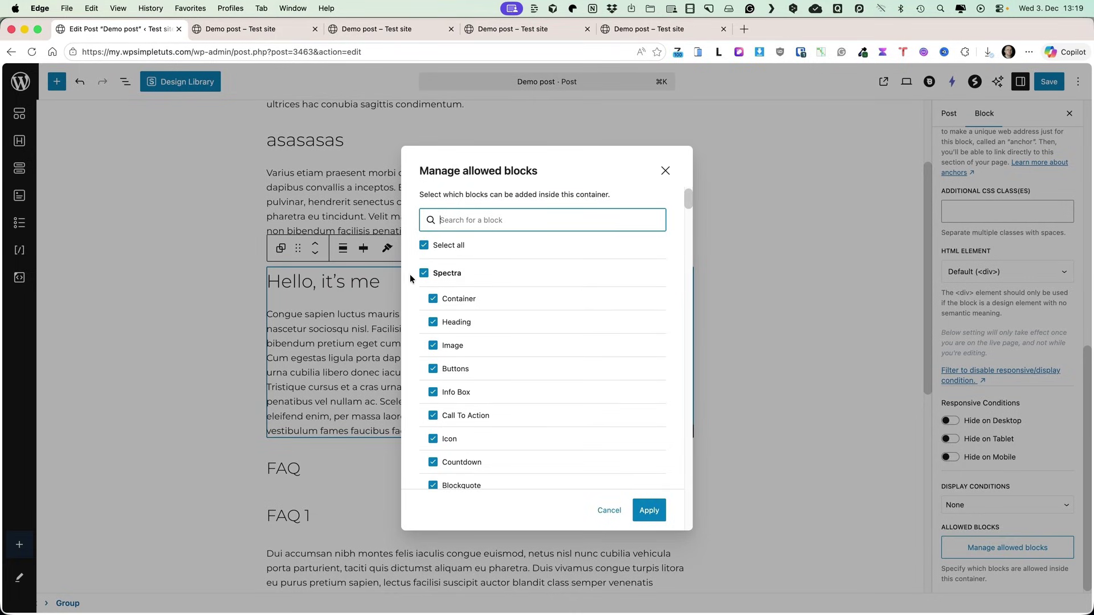
Step: Disallow Spectra, Extensions and WooCommerce Product Elements blocks in the group and apply
left_click(424, 274)
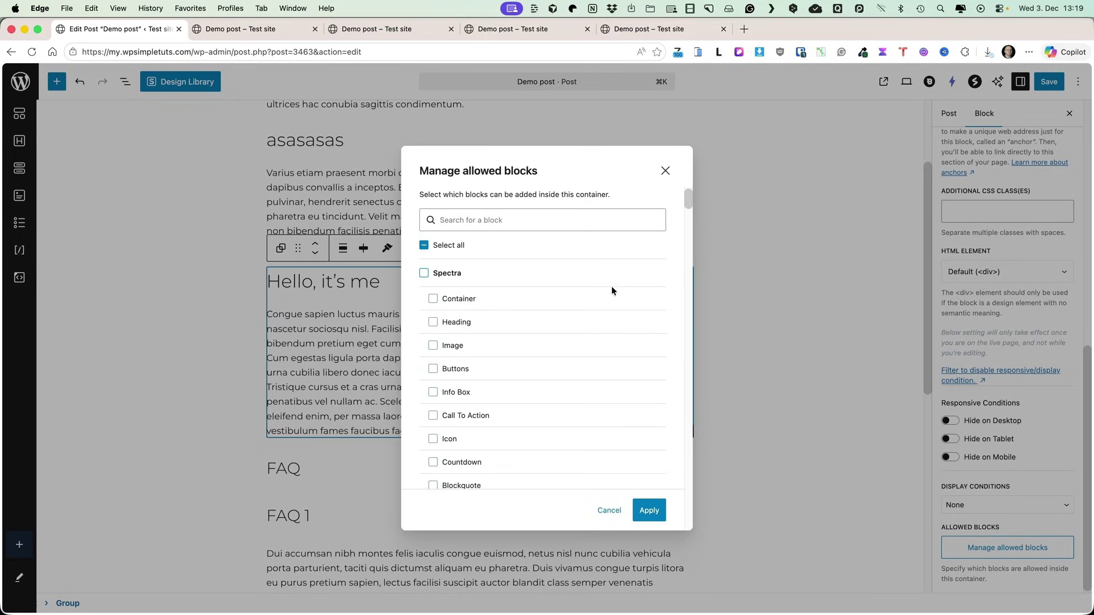
scroll(628, 296, "down", 5)
scroll(627, 296, "down", 7)
left_click(425, 267)
scroll(527, 309, "down", 10)
scroll(546, 312, "down", 15)
scroll(512, 319, "up", 3)
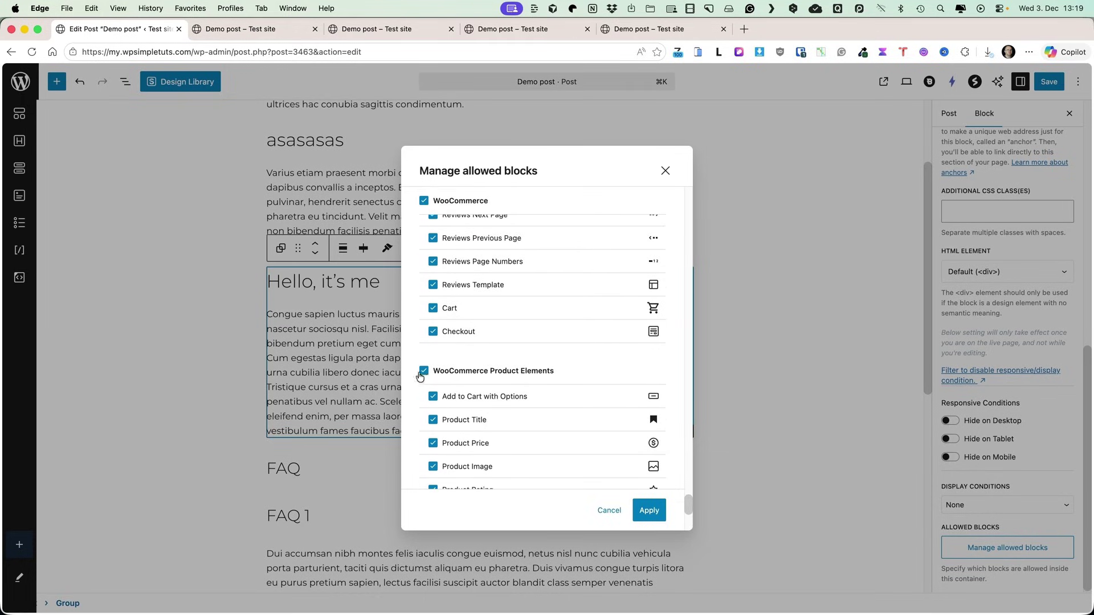
left_click(424, 371)
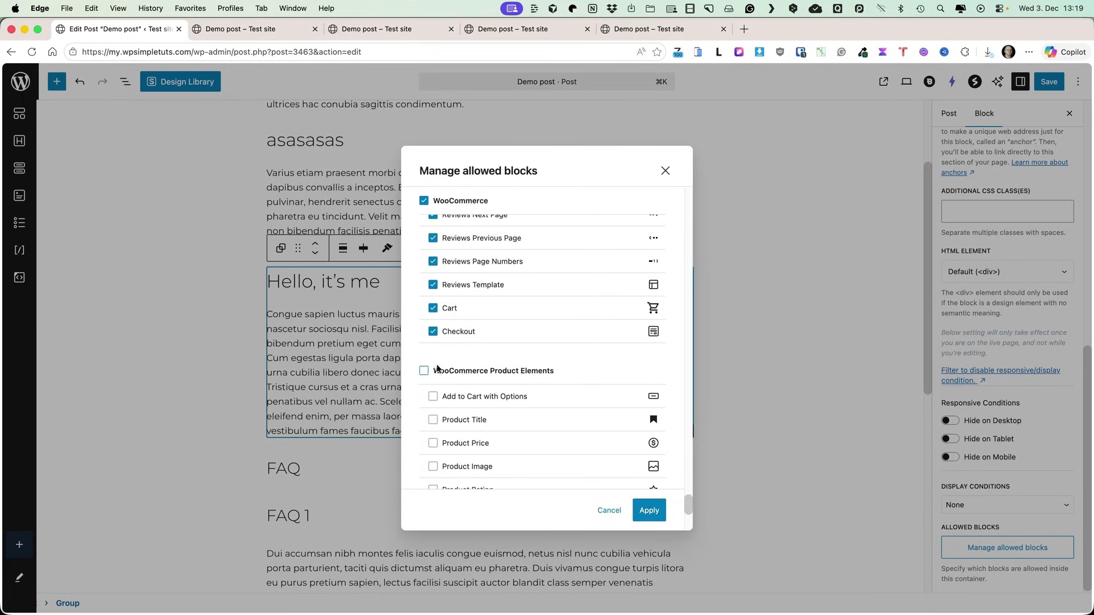
left_click(649, 511)
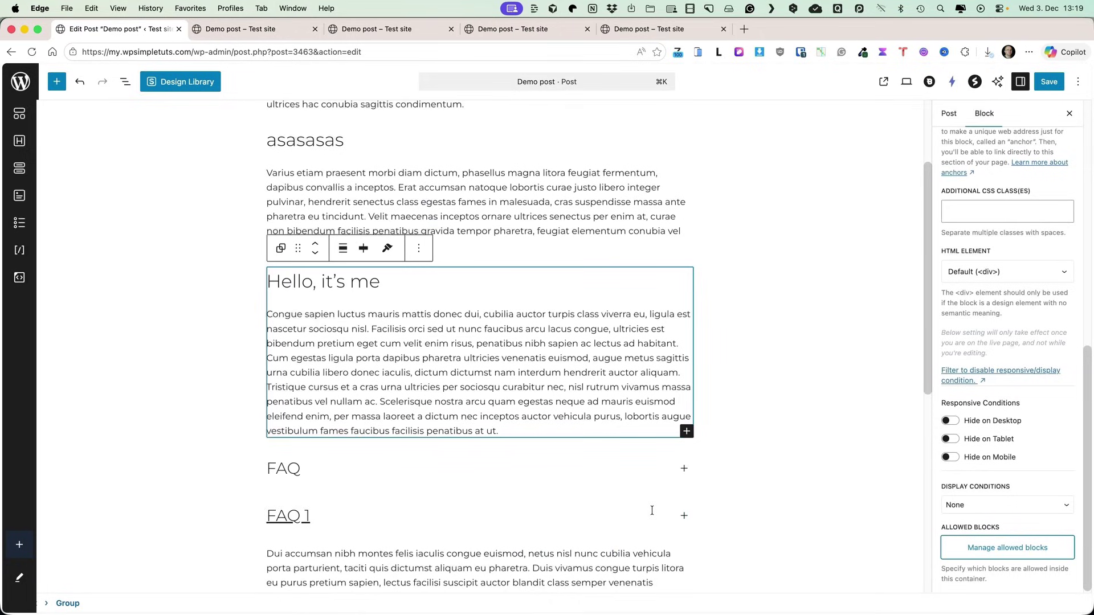
Step: Search for 'info' in the group's inserter, finding Info Box unavailable inside the group
left_click(687, 432)
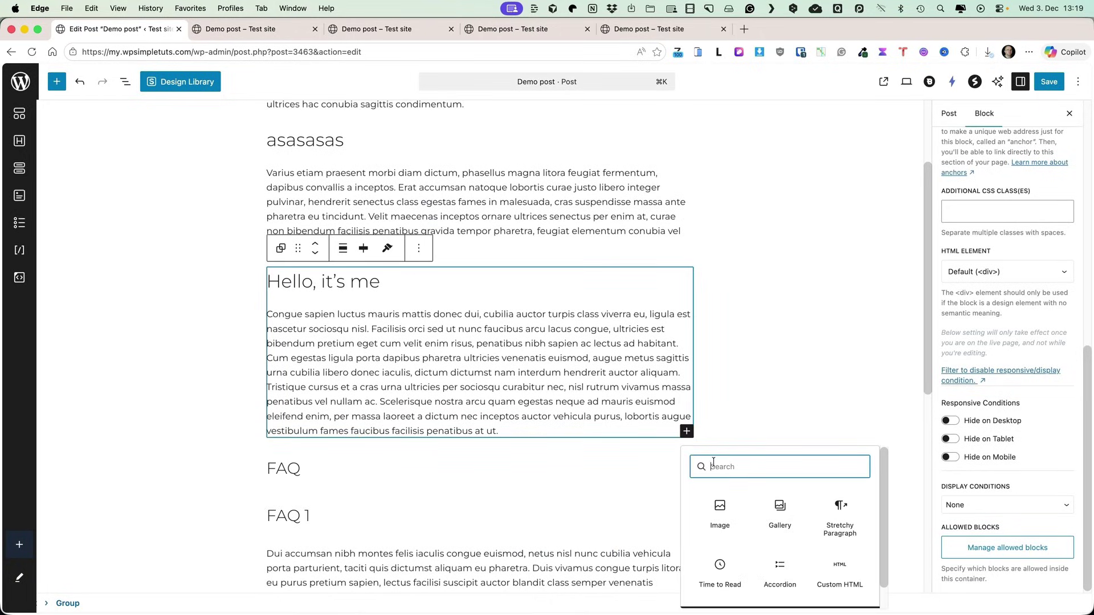
type("info")
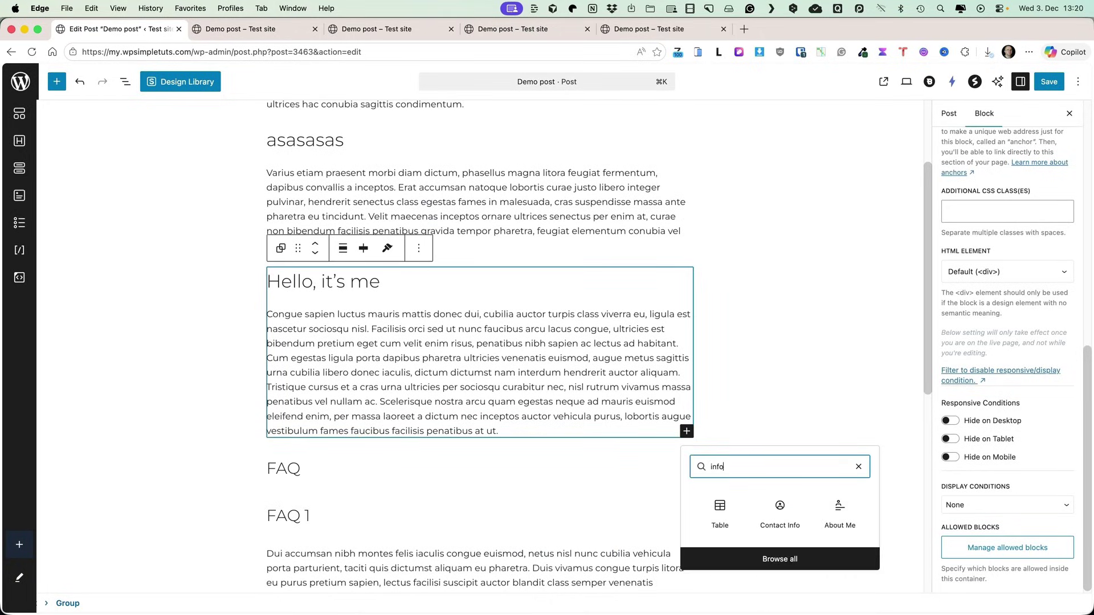
left_click(57, 82)
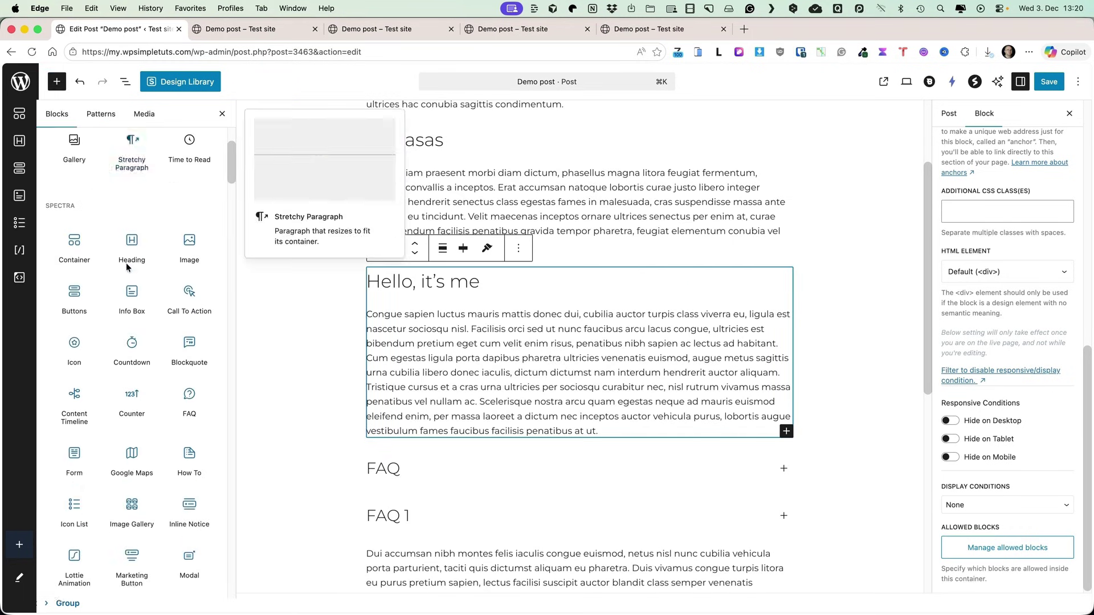
scroll(120, 256, "down", 3)
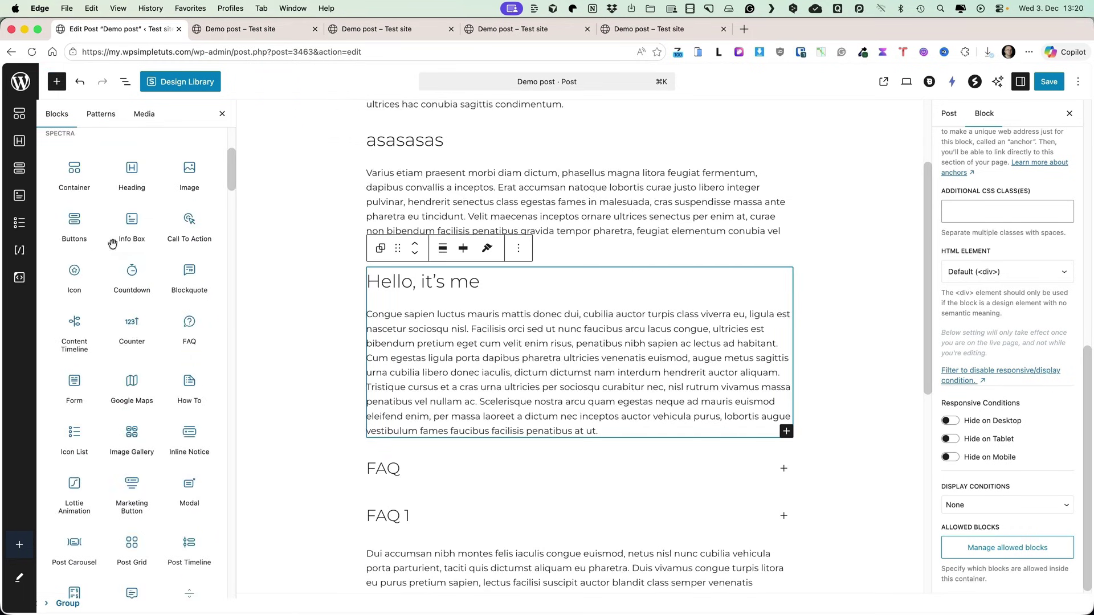
left_click(222, 114)
left_click(684, 429)
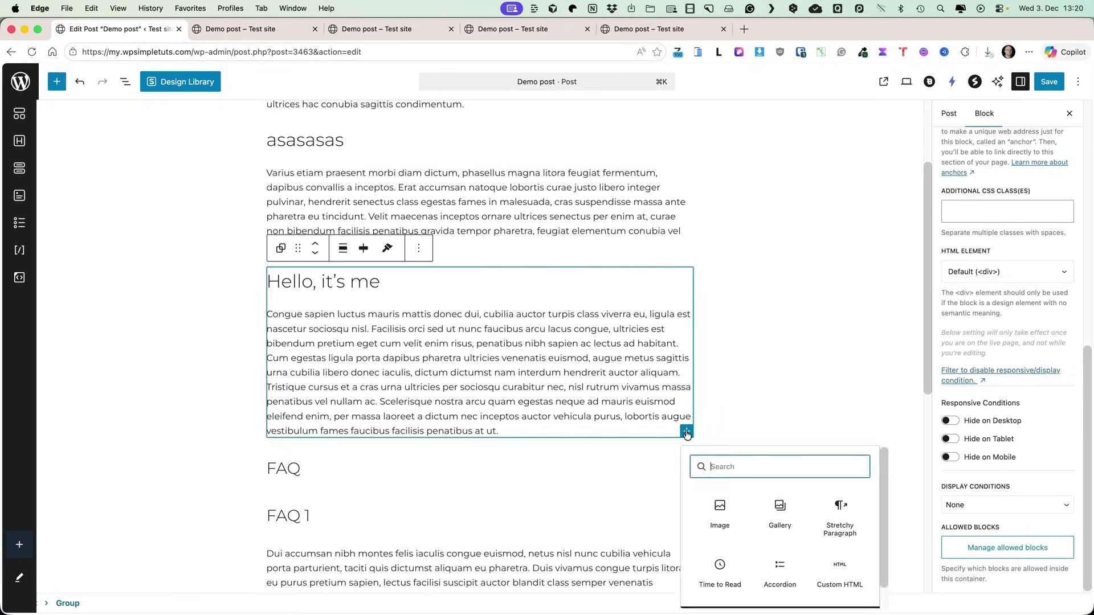
type("info")
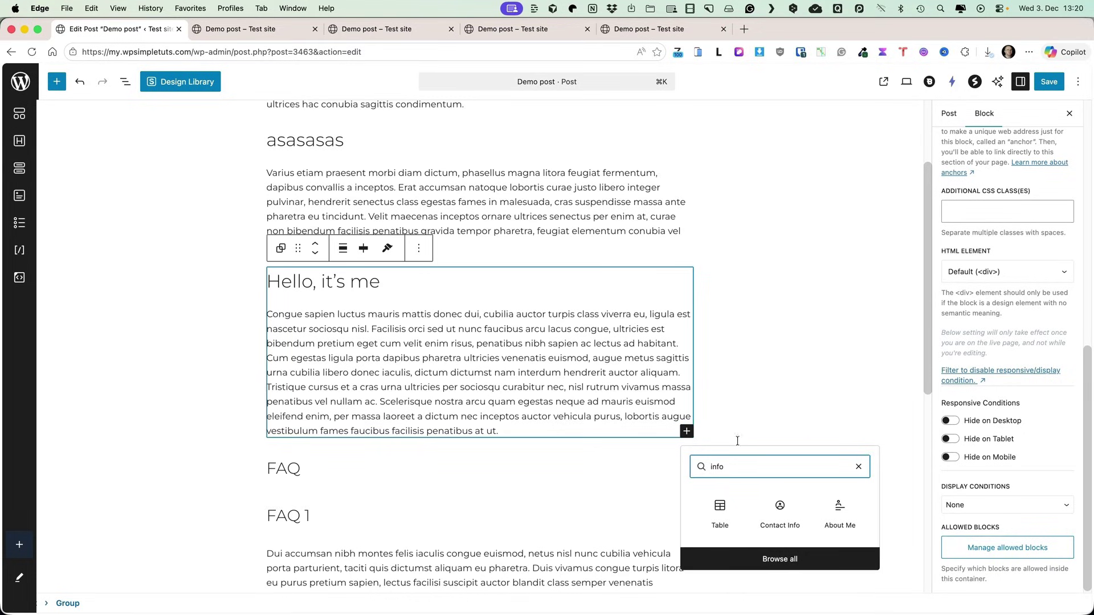
left_click(156, 299)
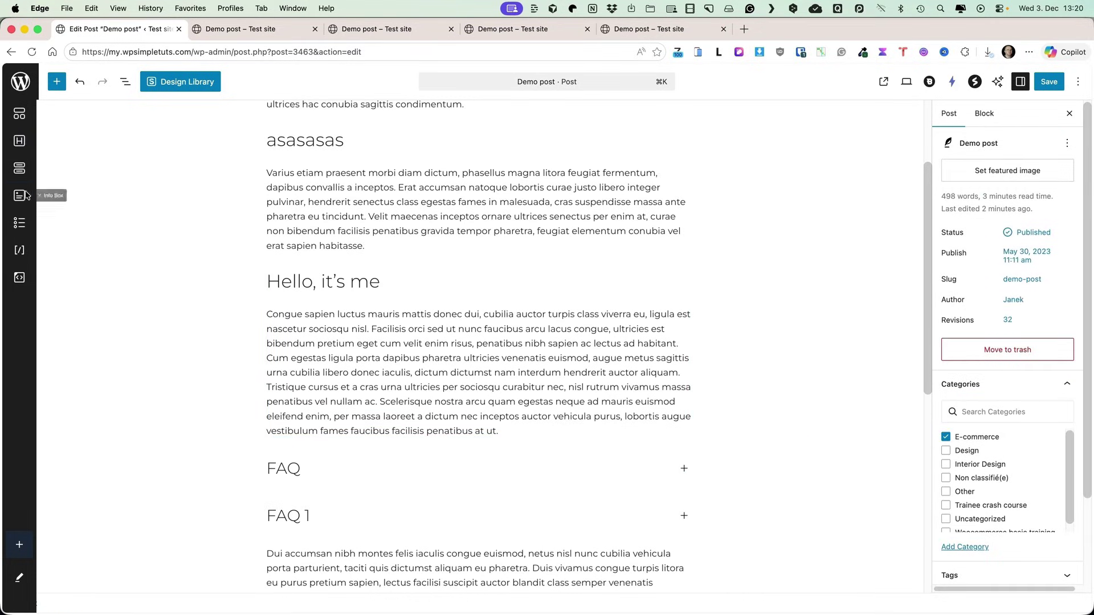
Step: Place an Info Box just below the group and try moving it into the group in List View
left_click_drag(55, 213, 298, 453)
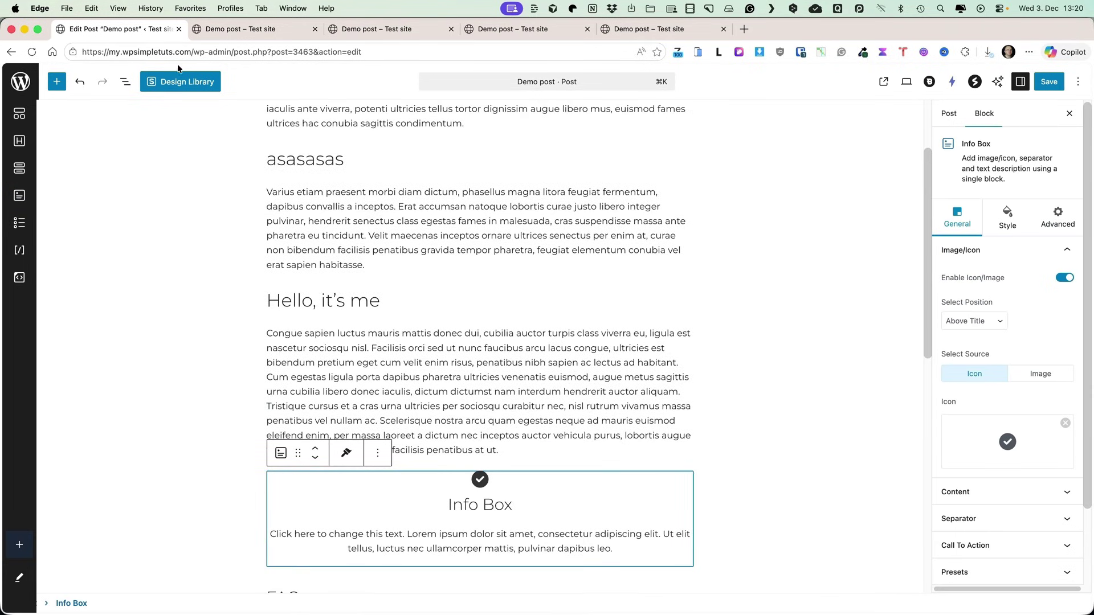
left_click(120, 86)
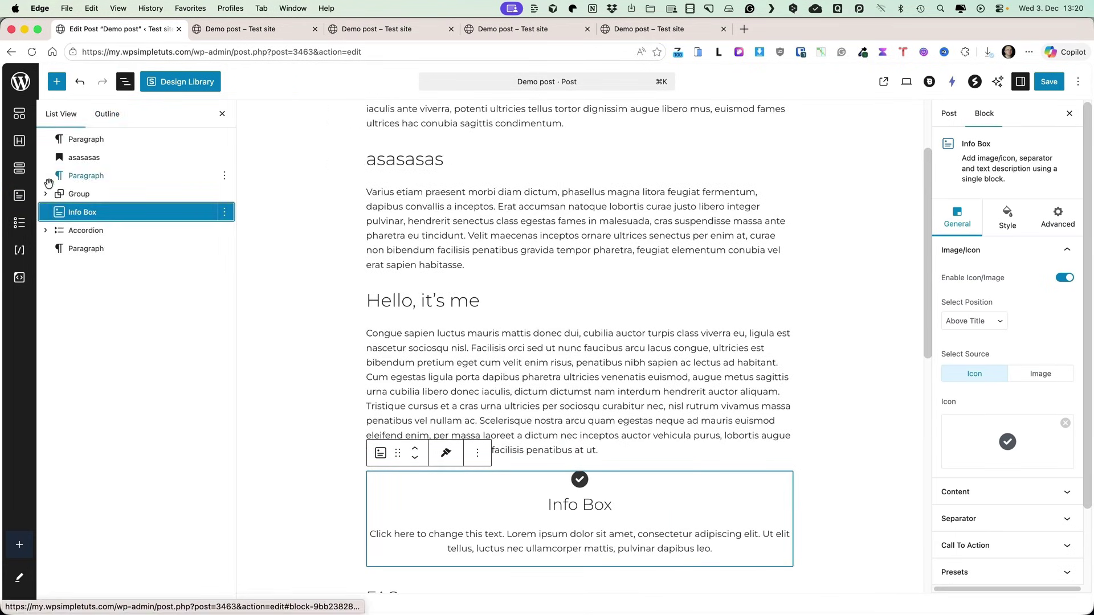
left_click_drag(75, 247, 86, 210)
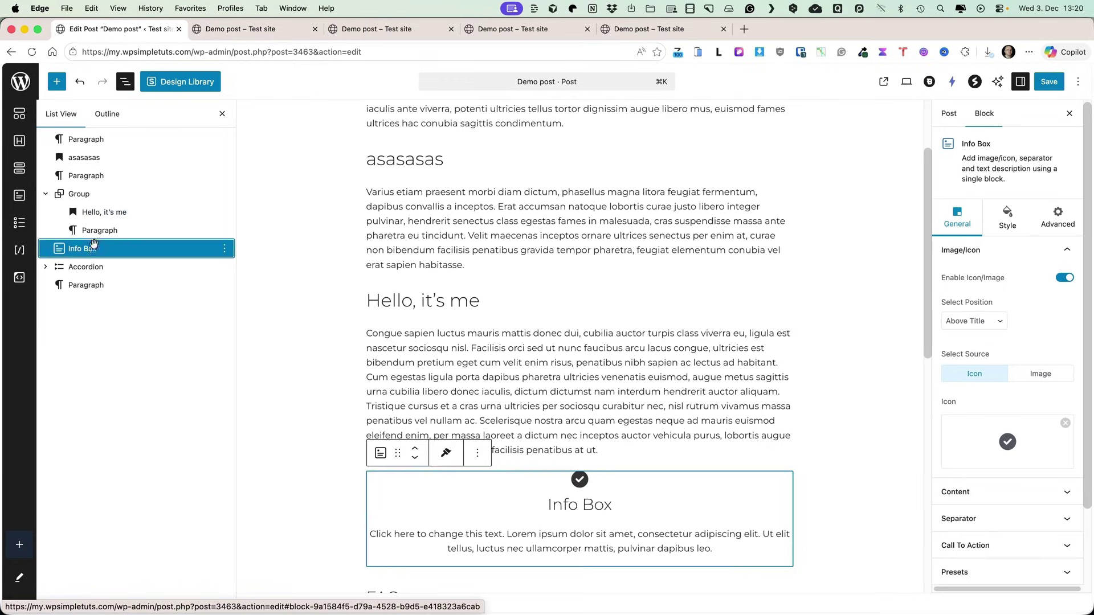
left_click_drag(76, 248, 99, 214)
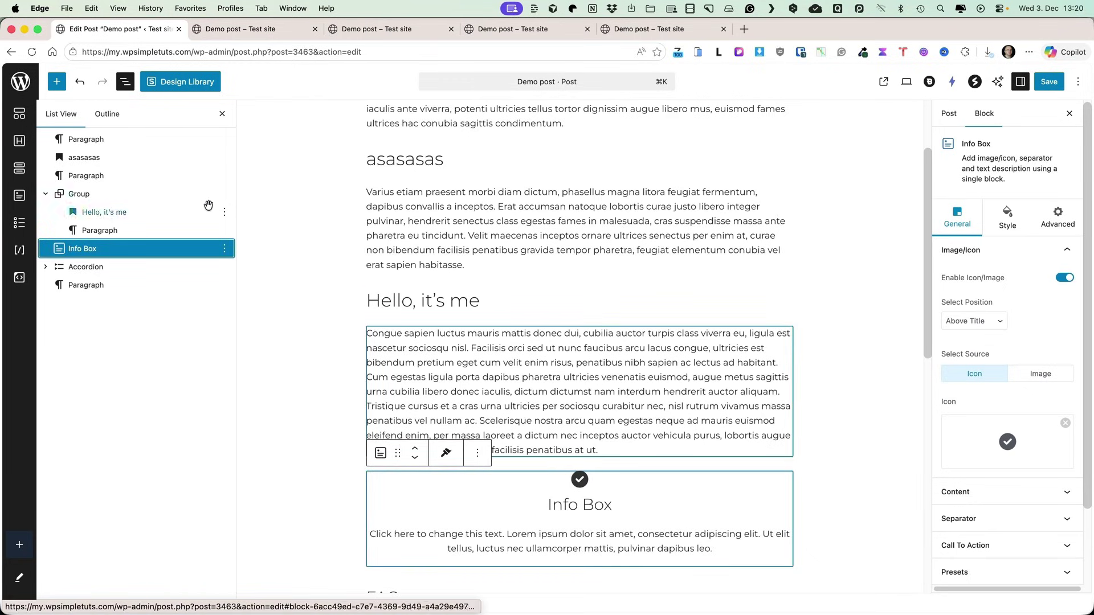
left_click(79, 194)
left_click(976, 520)
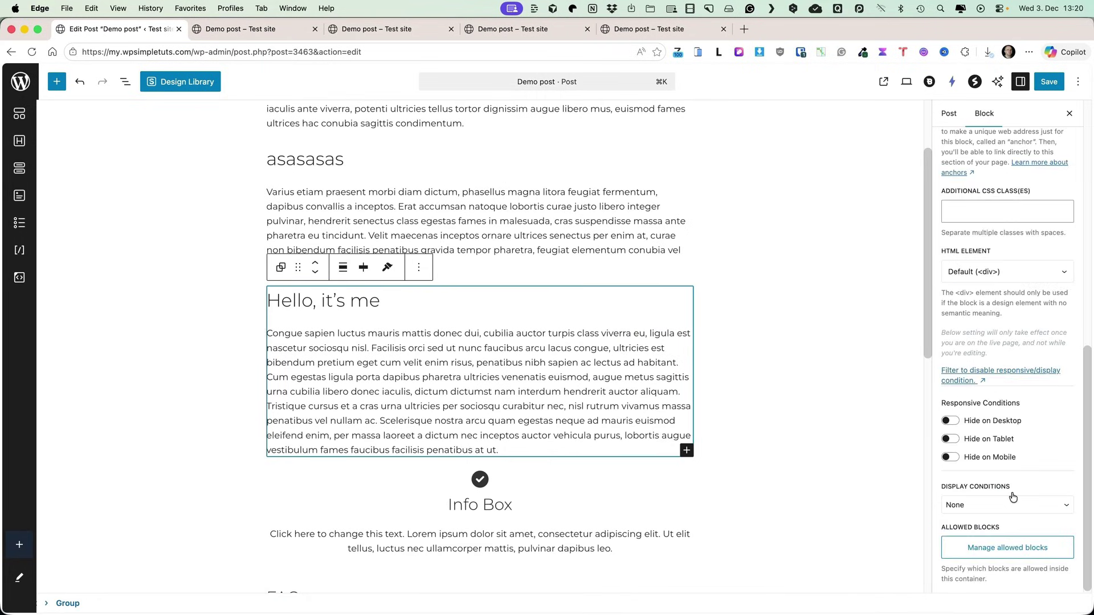